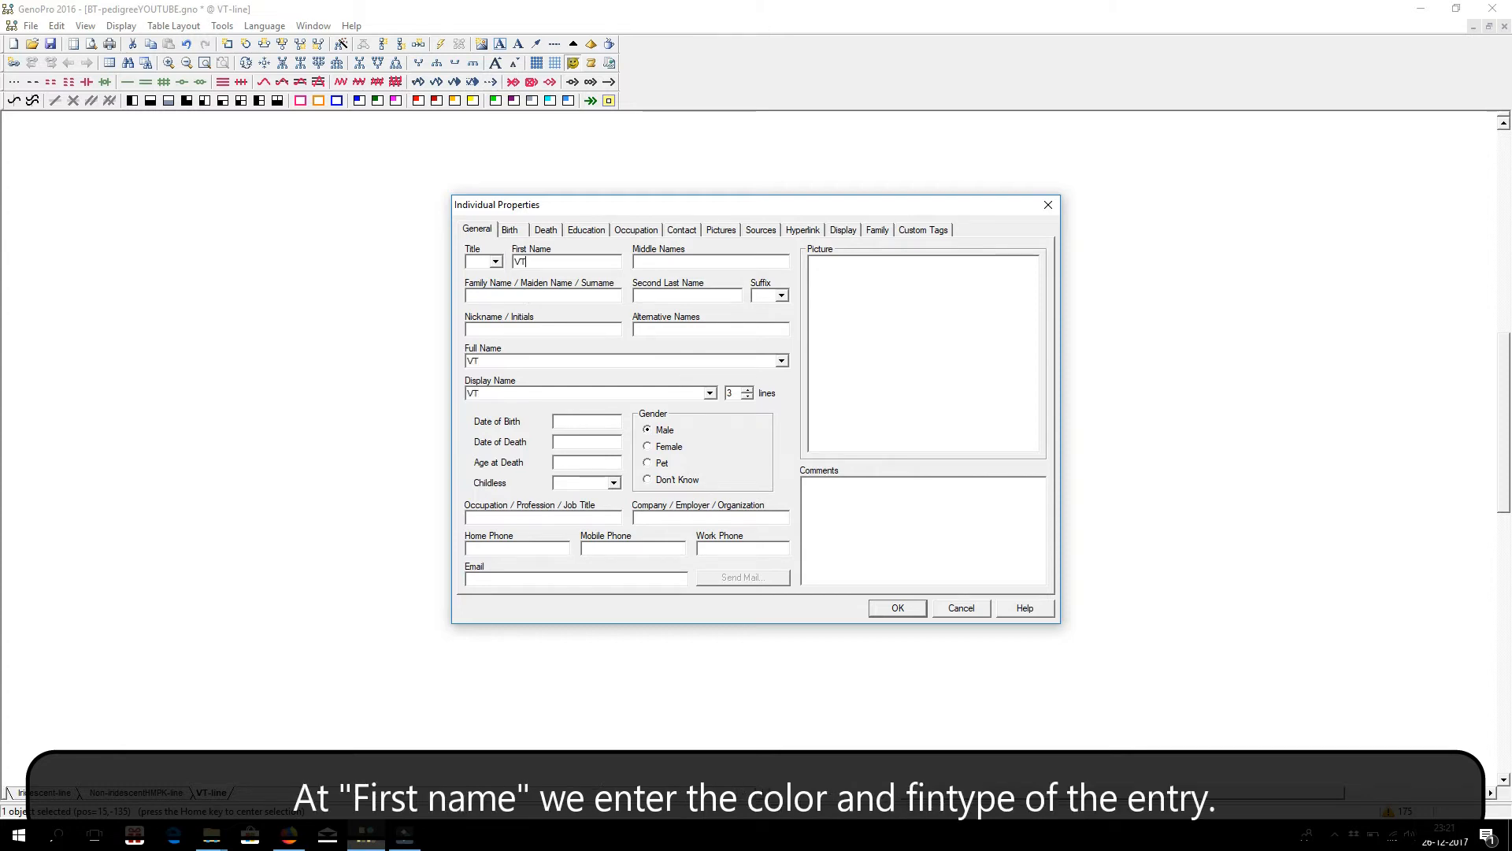
Set the entry's family name to "Betta Territory - The Netherlands" and its nickname to "BT271117 - F2".
left_click(504, 296)
type("Bett")
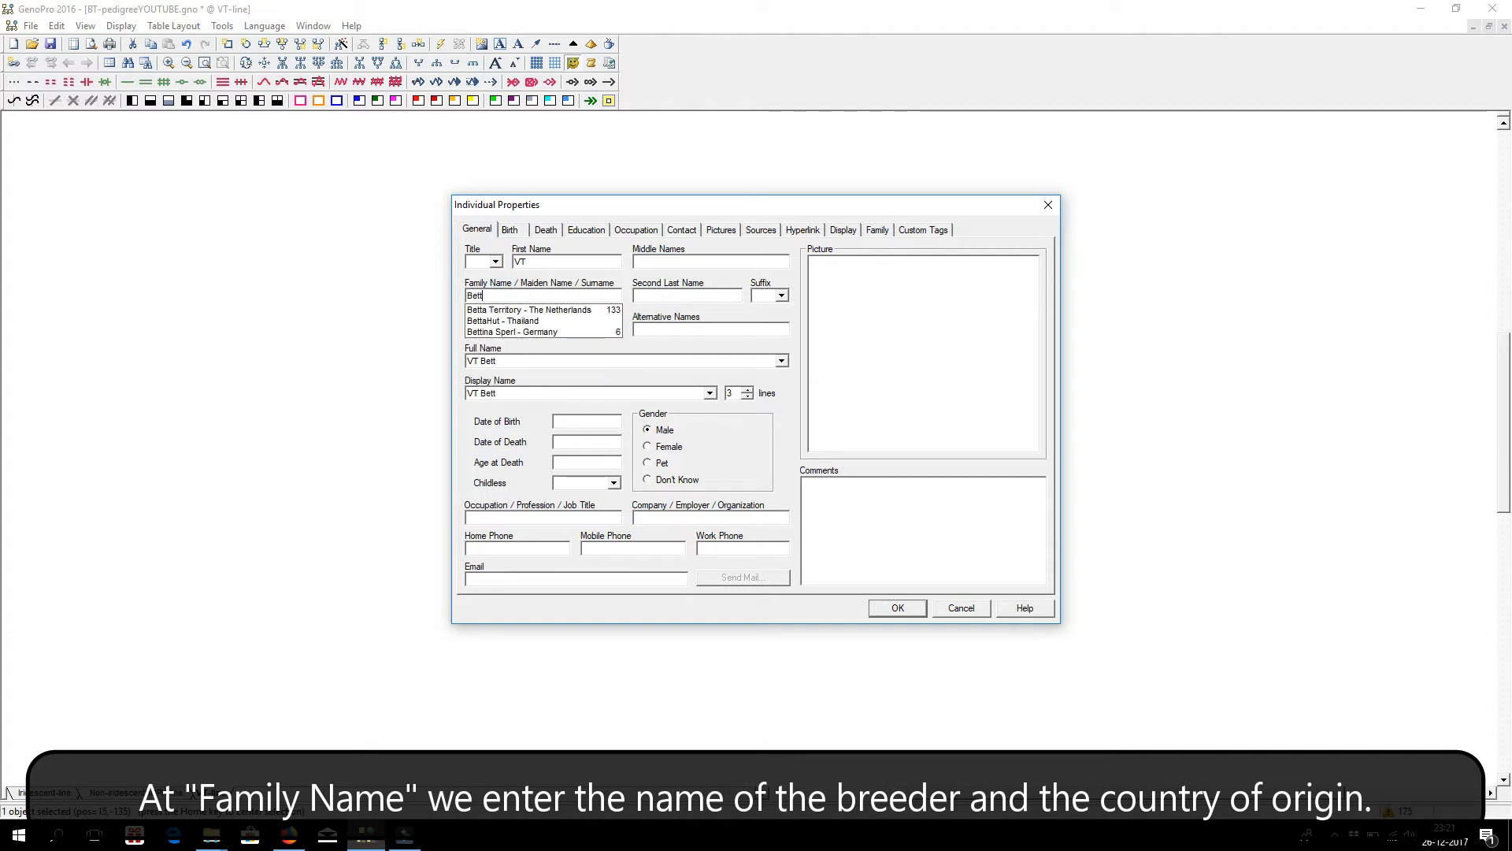
left_click(520, 310)
left_click(508, 331)
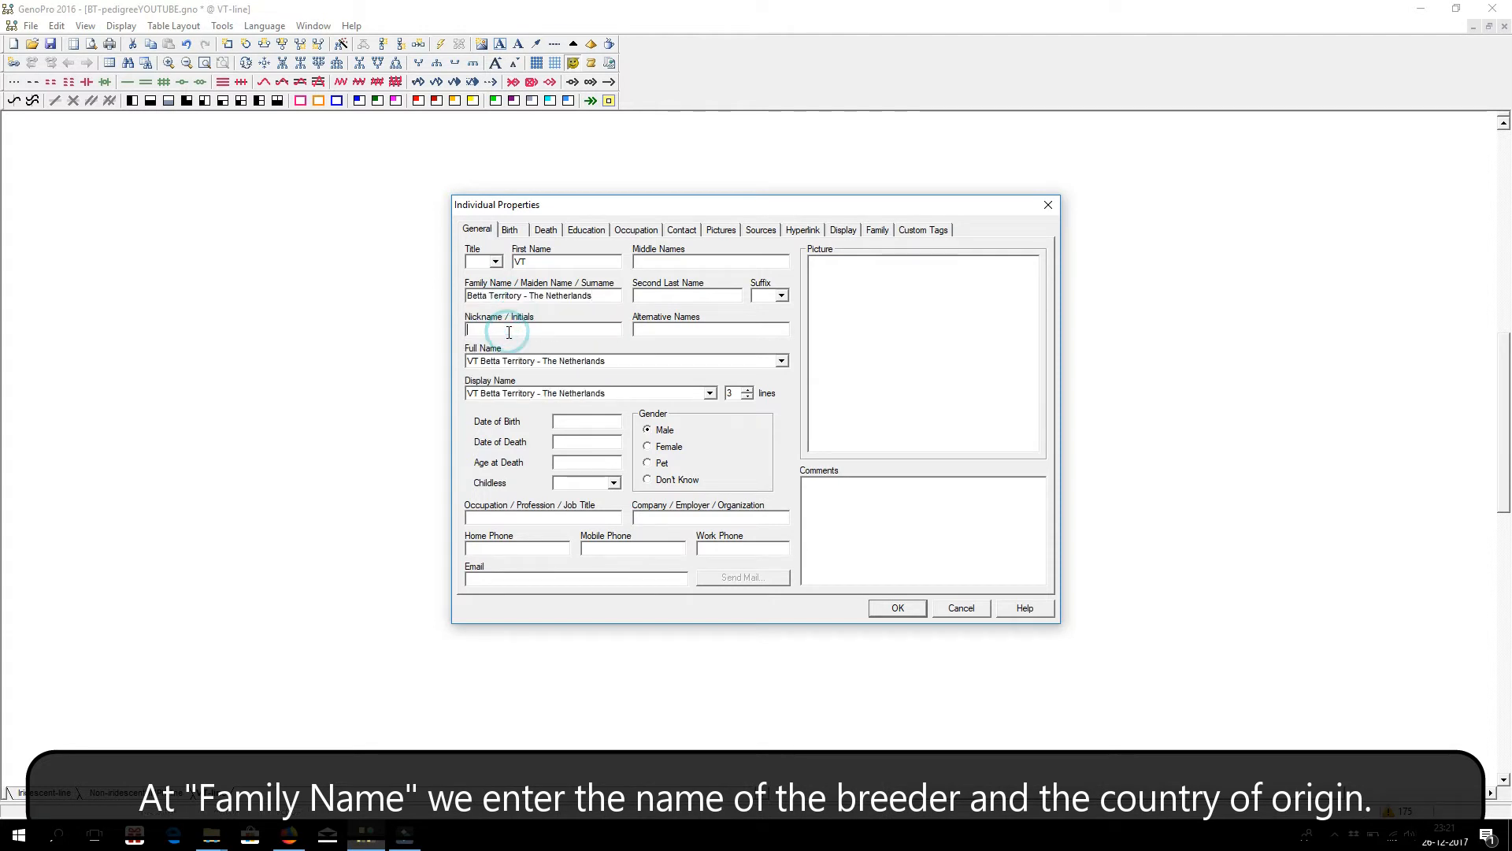
type("BT271117")
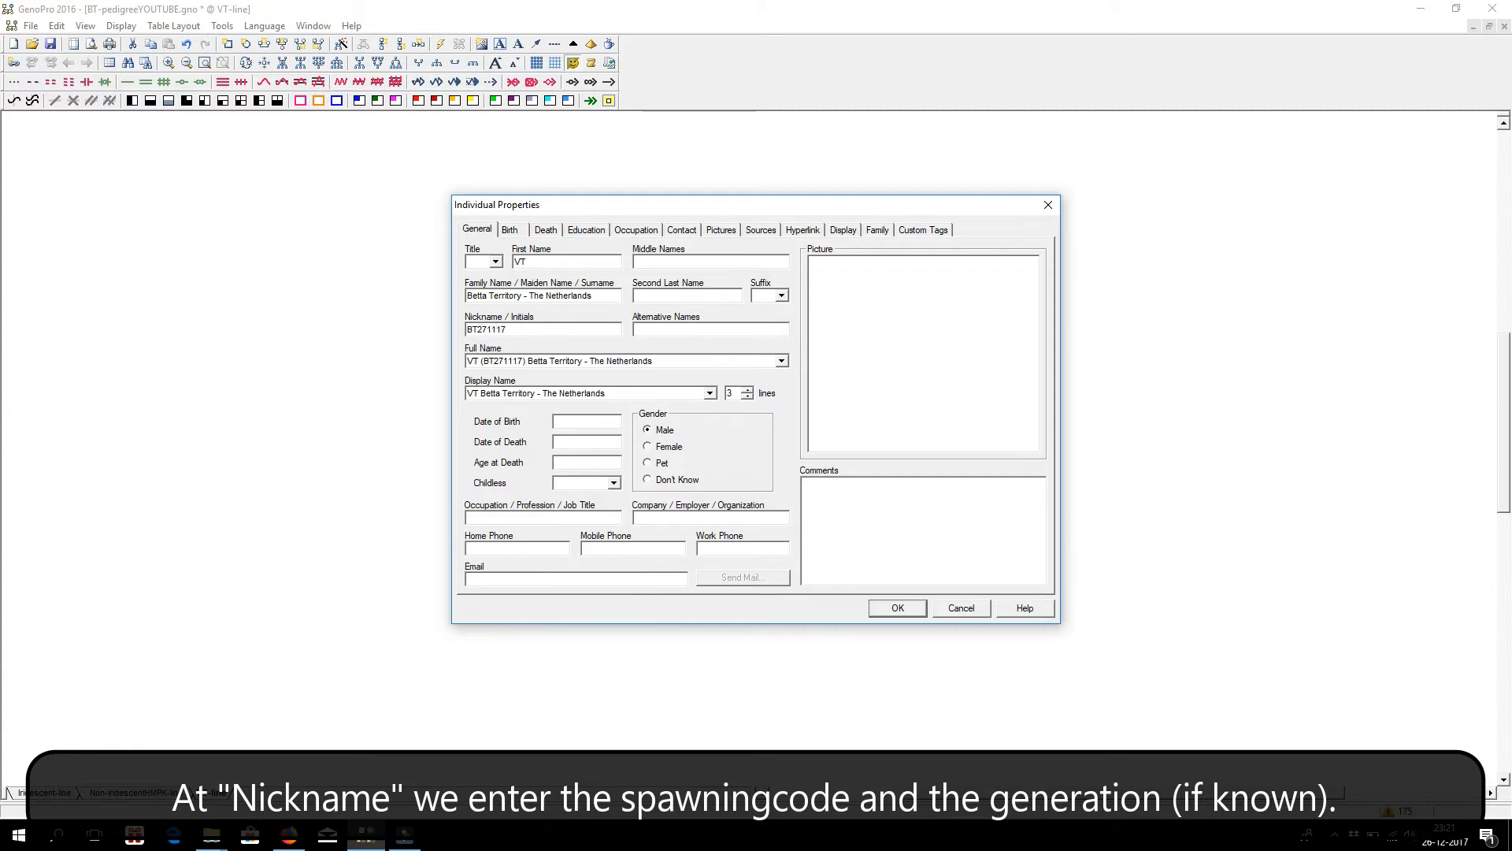
type(" - F2")
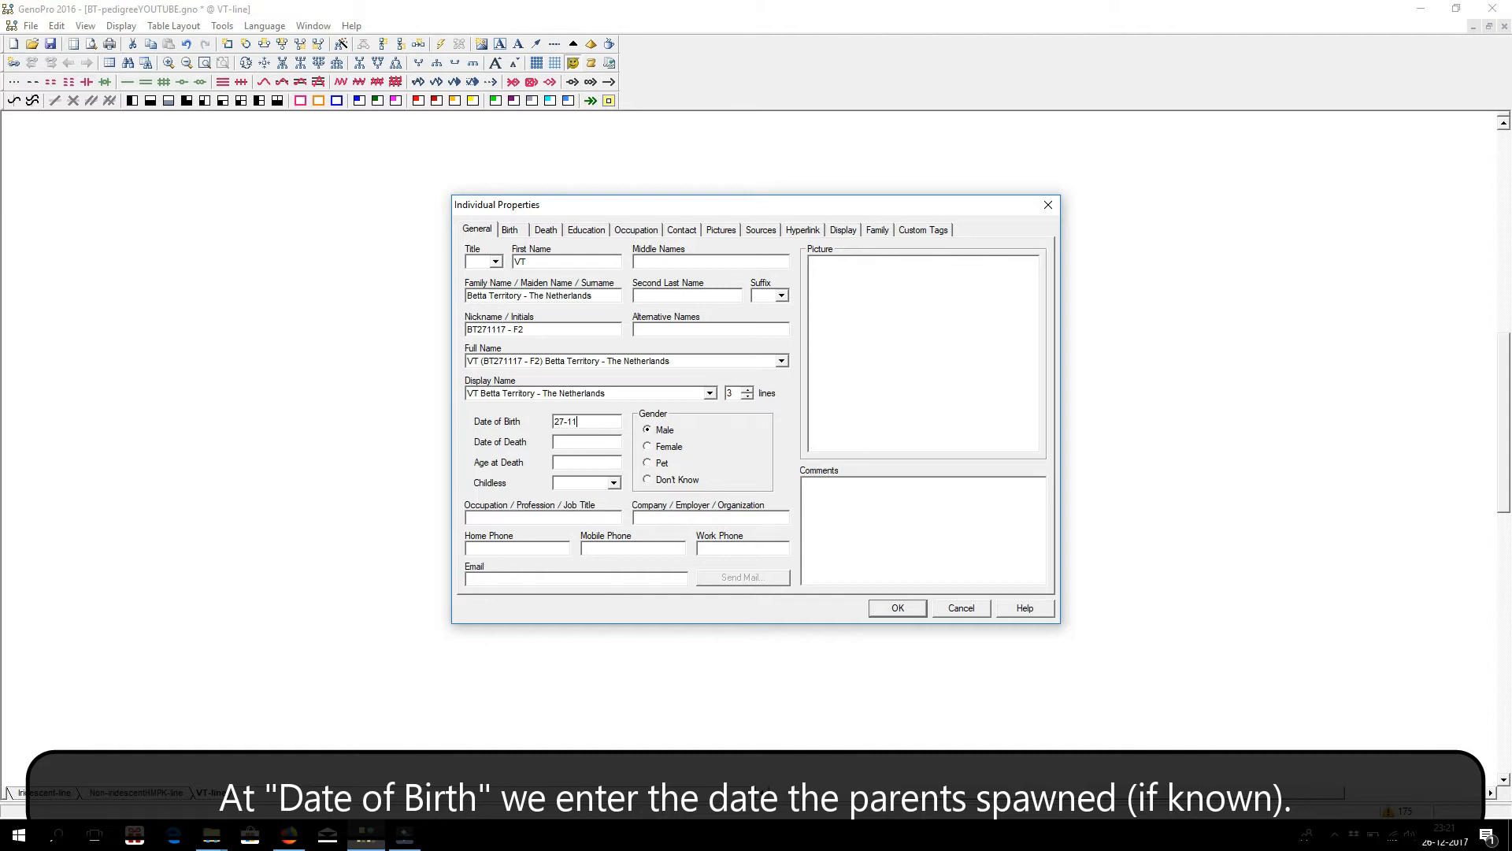
Enter the spawning date as the entry's date of birth and set its display name to 2 lines.
type("27-11-17")
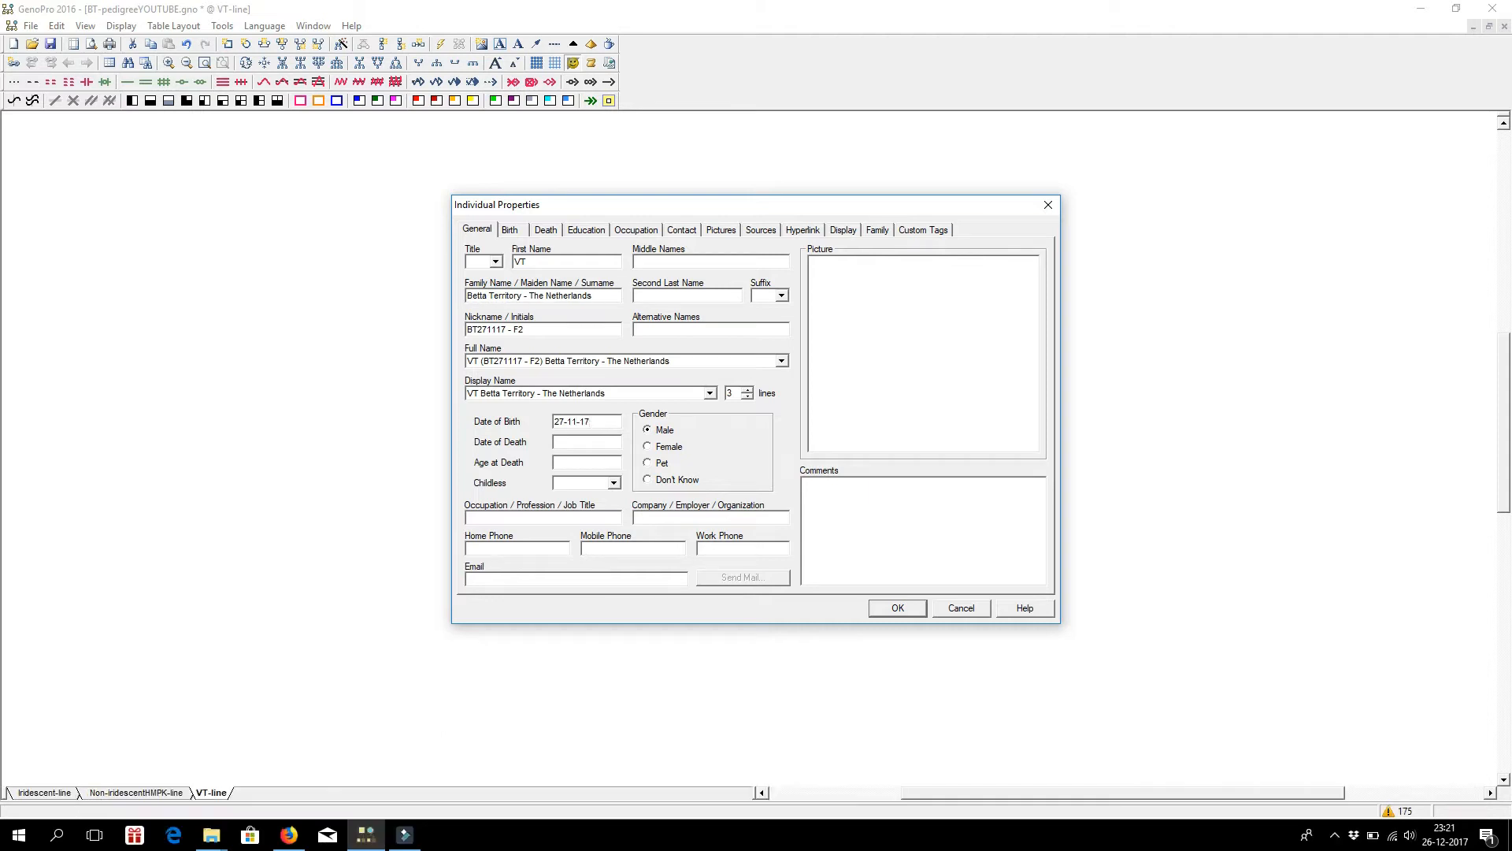
left_click(897, 609)
double_click(763, 564)
left_click(749, 397)
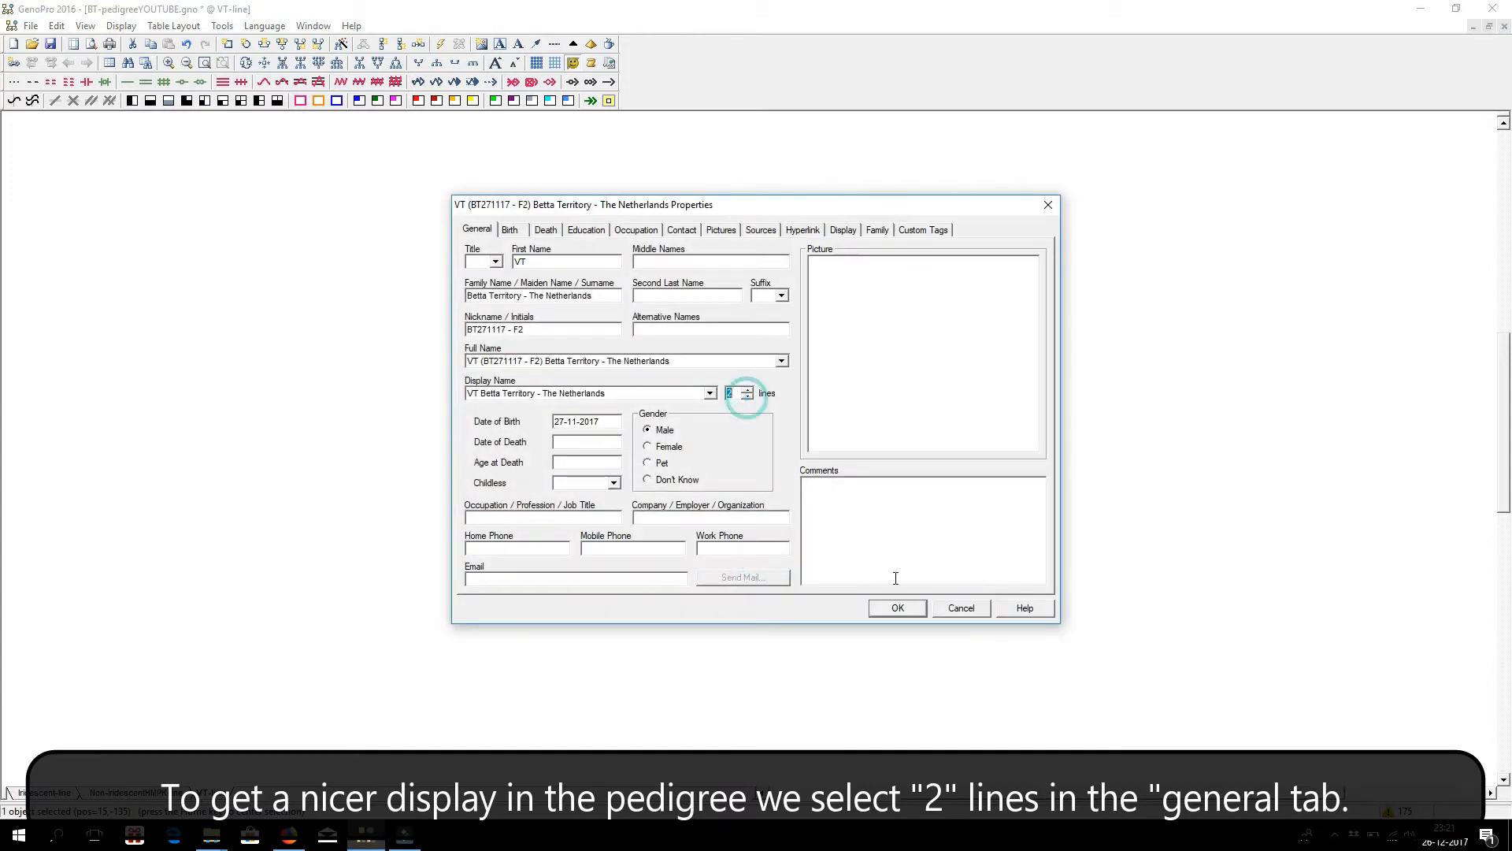
left_click(898, 608)
Add parents to the BT271117 - F2 entry and move the father and mother symbols farther apart.
right_click(764, 557)
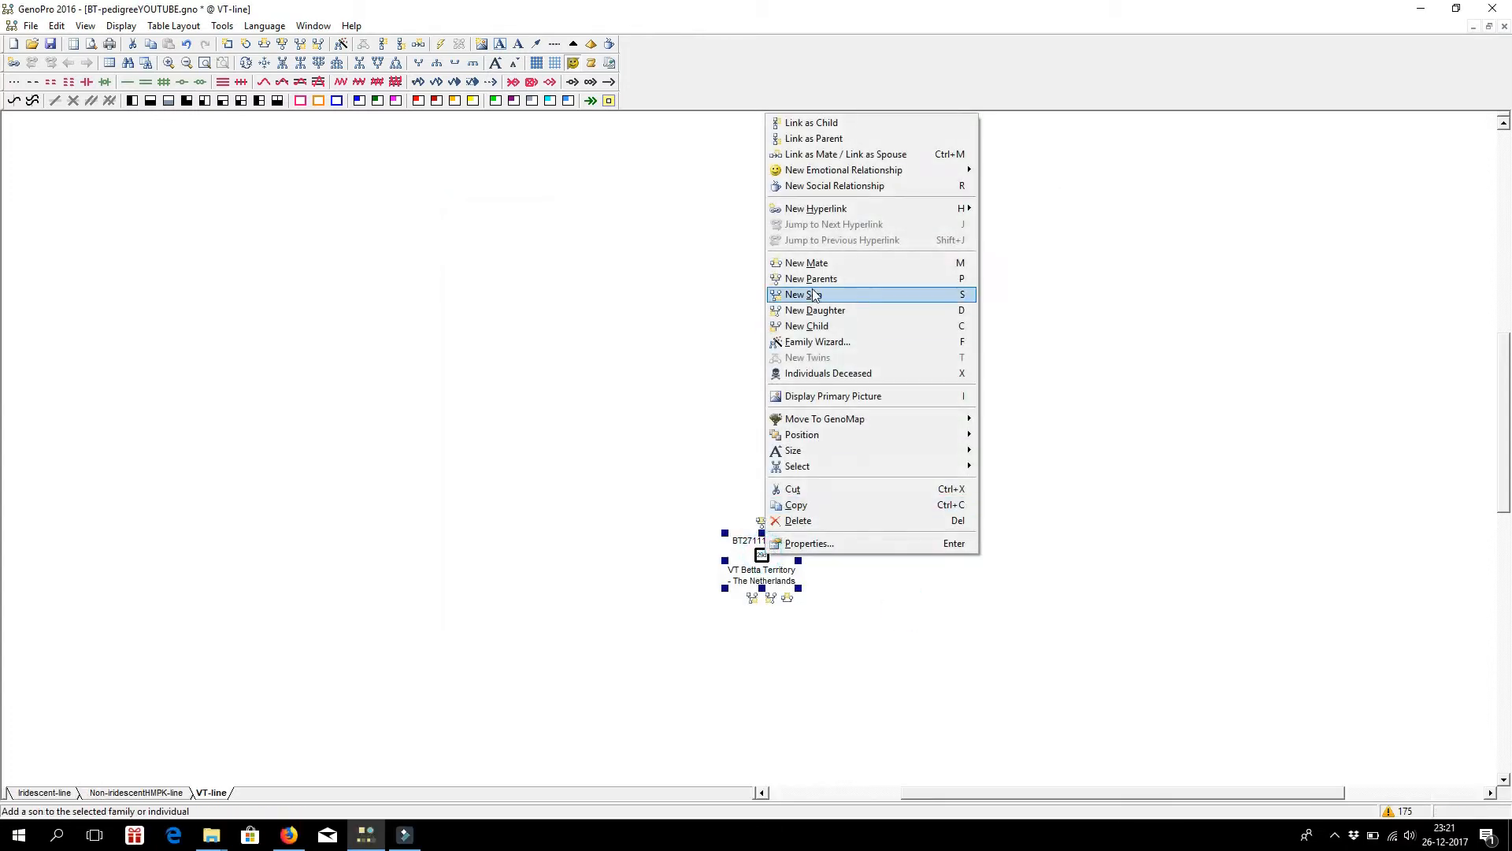
left_click(819, 282)
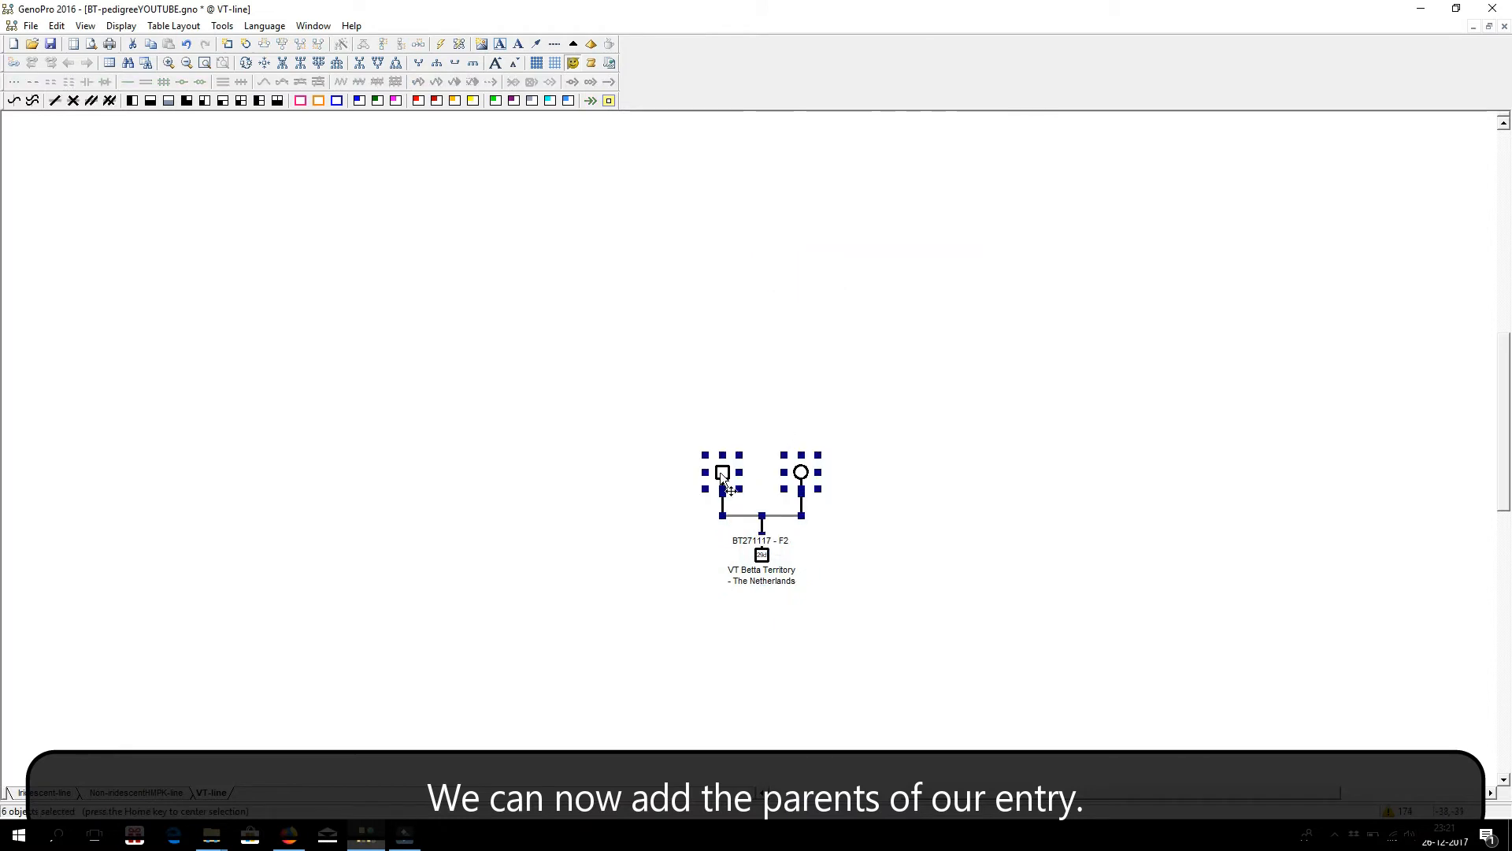
left_click_drag(716, 472, 689, 476)
left_click(749, 382)
left_click(716, 471)
left_click_drag(802, 474, 825, 476)
Check the BT271117 spawn log in Firefox and set the father's first name to "Darkbody orange VT" in GenoPro.
double_click(695, 472)
left_click(550, 262)
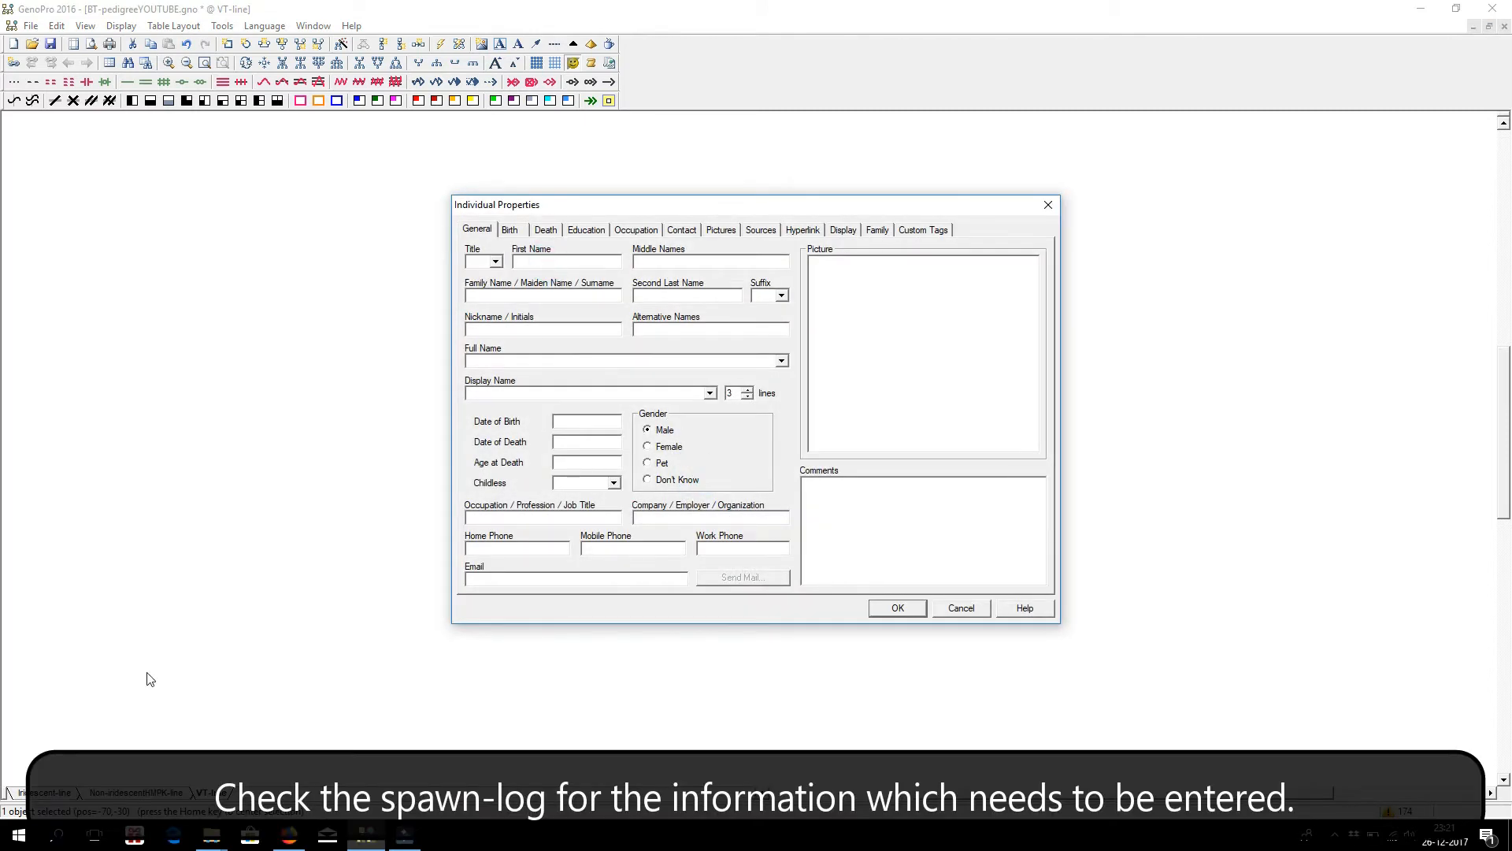
left_click(289, 835)
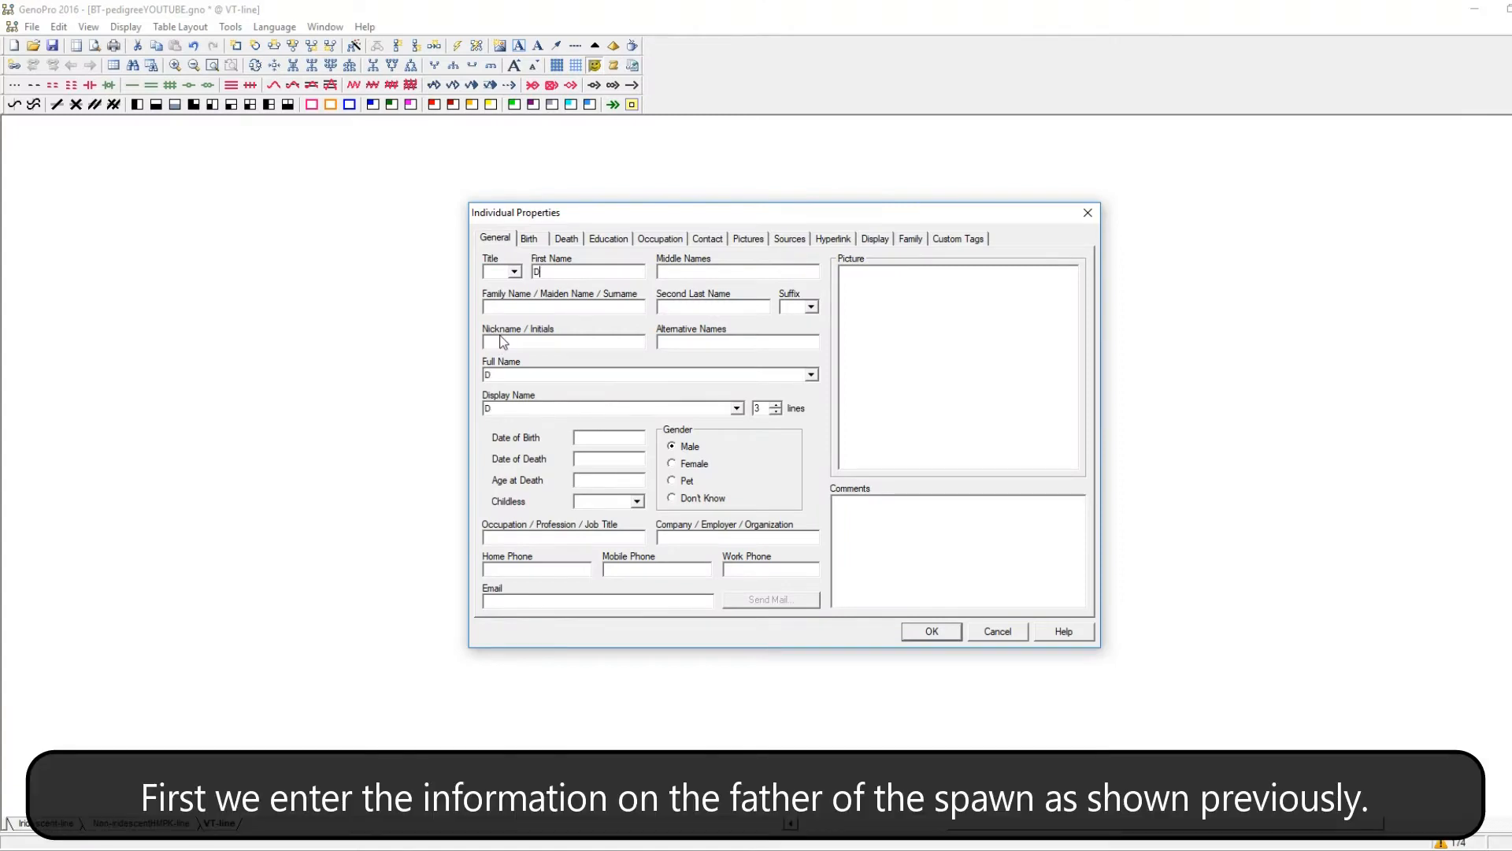
type("arkbody orange VT")
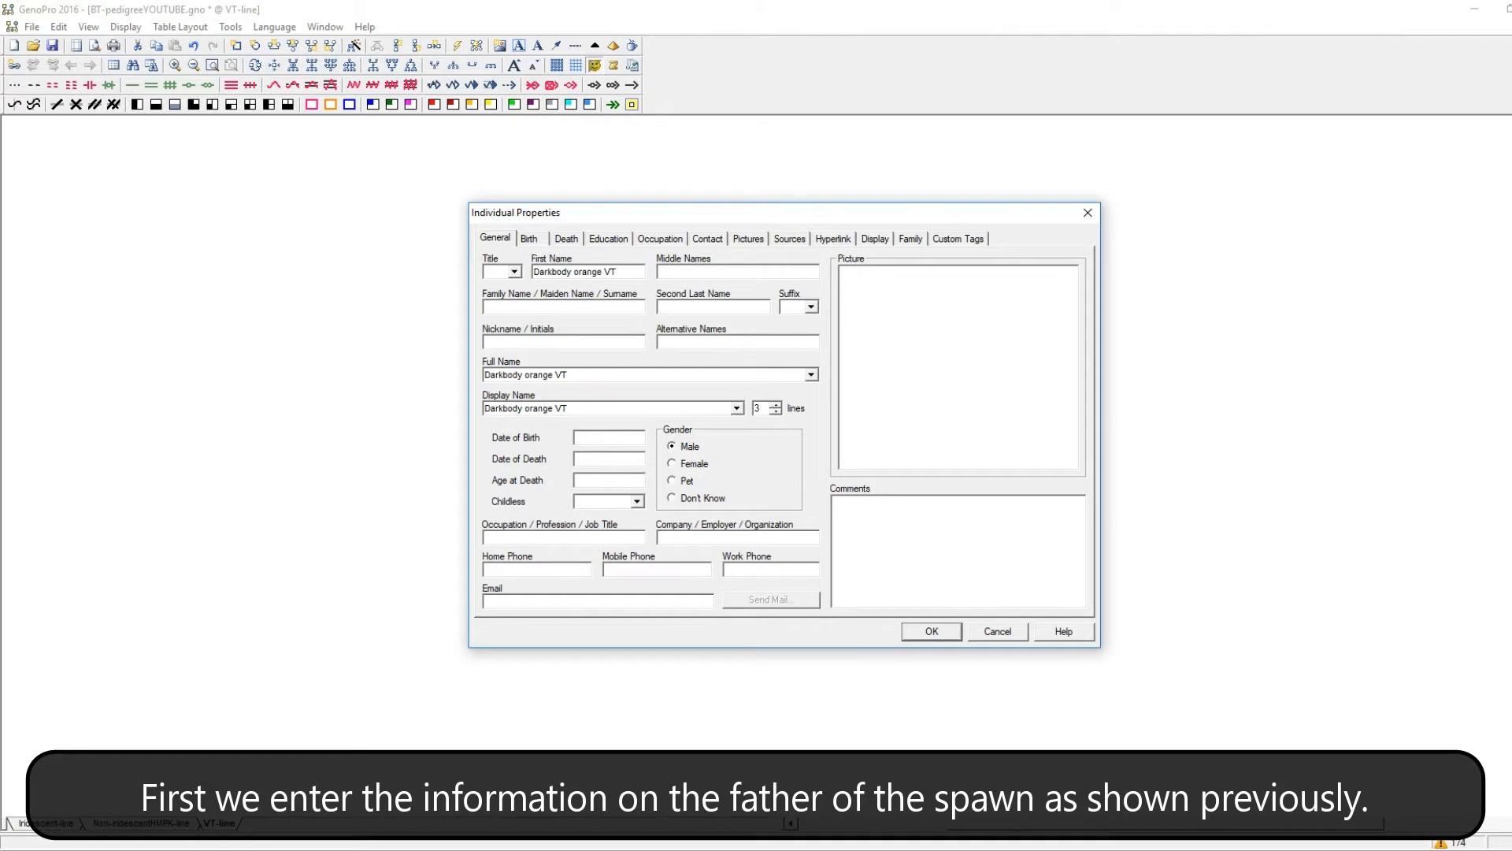
Set the father's family name to "Betta Territory - The Netherlands" and his nickname to "BT060517B - F1".
left_click(523, 310)
type("Be")
left_click(520, 320)
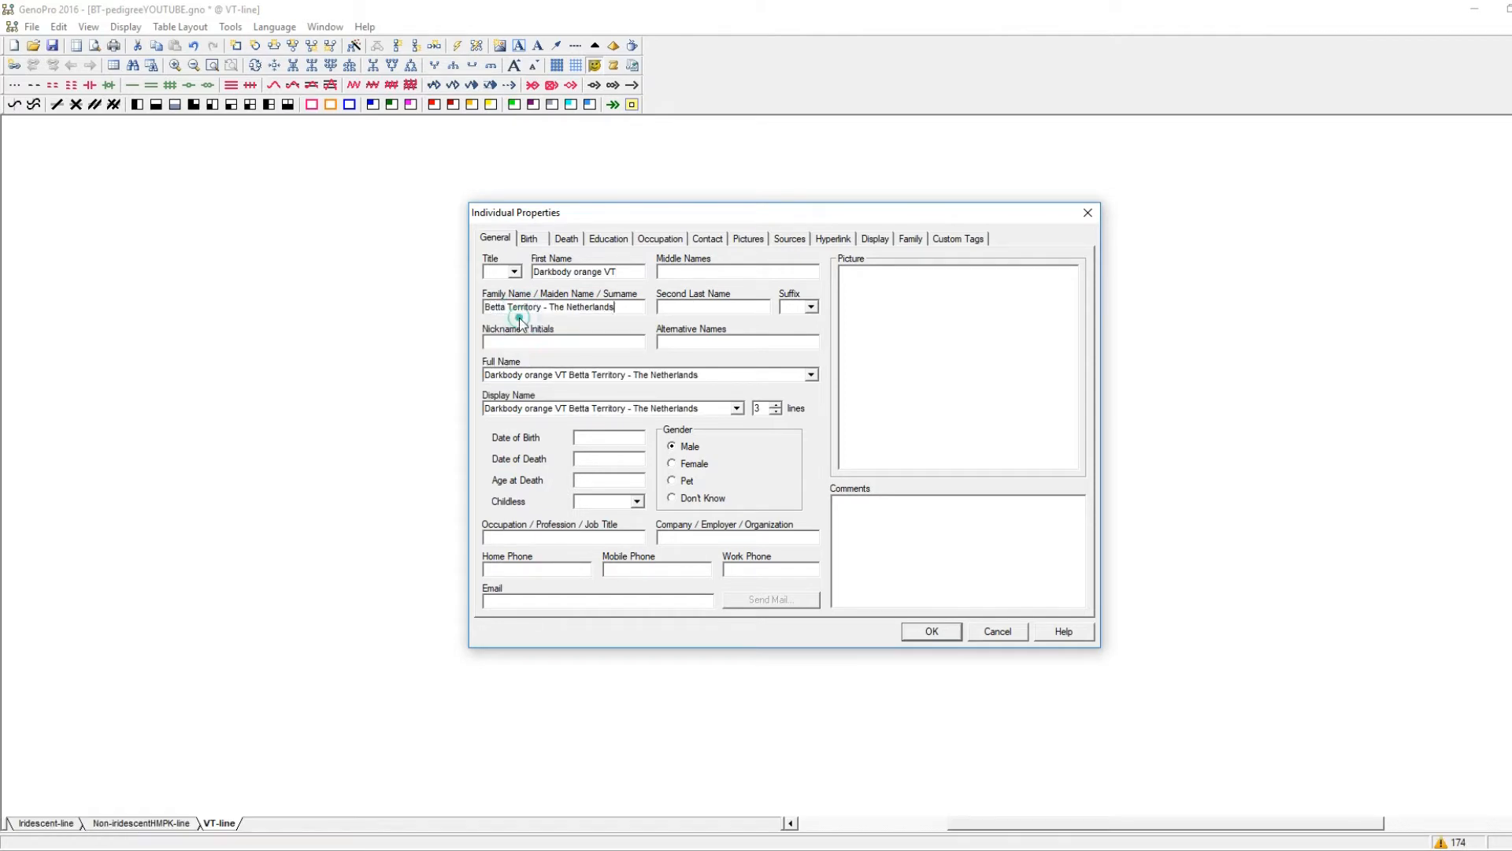
left_click(518, 341)
type("BT")
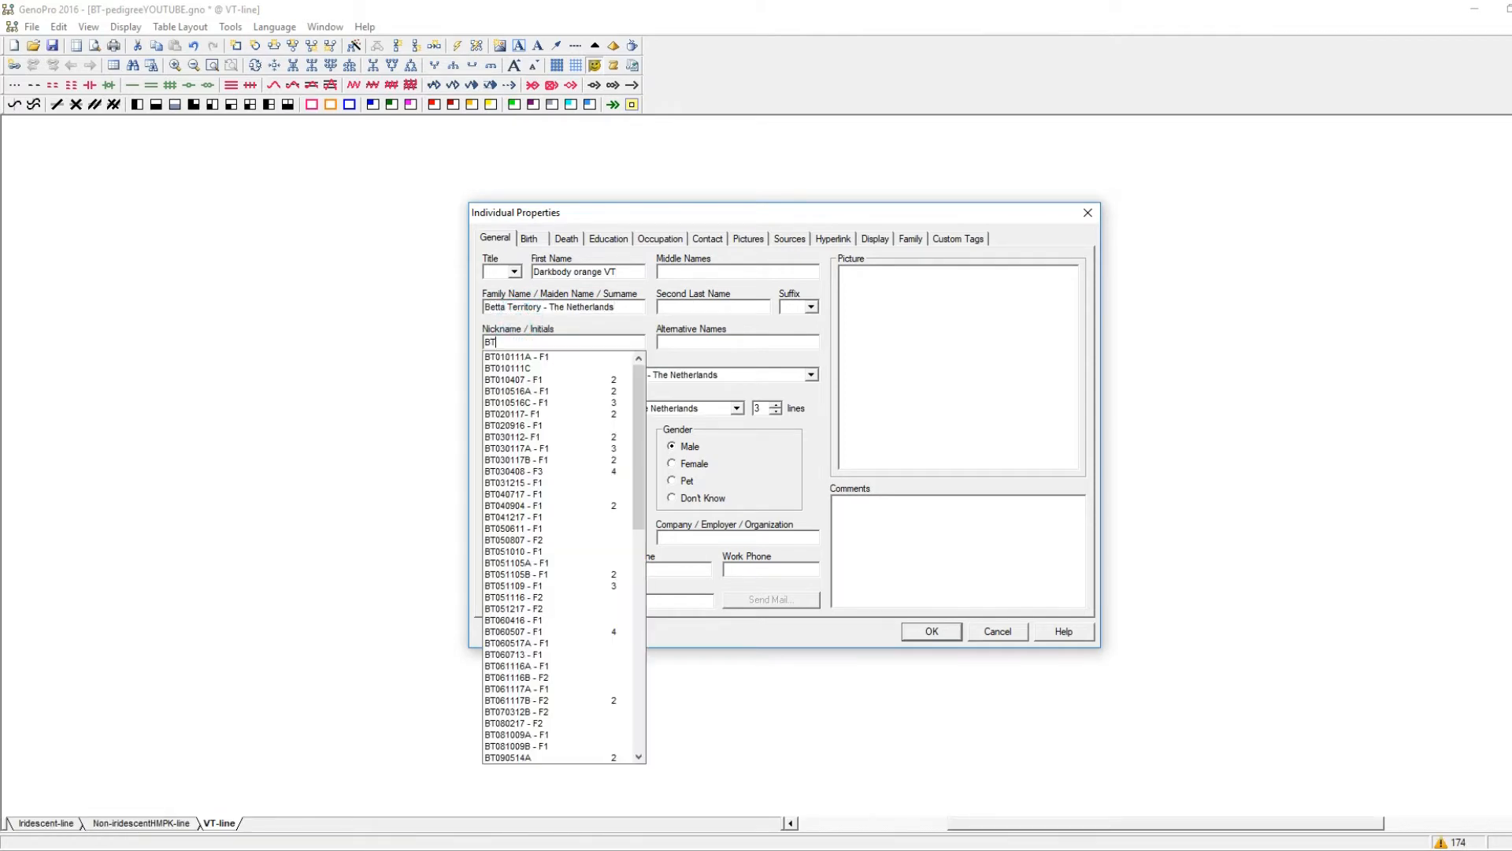
type("060517")
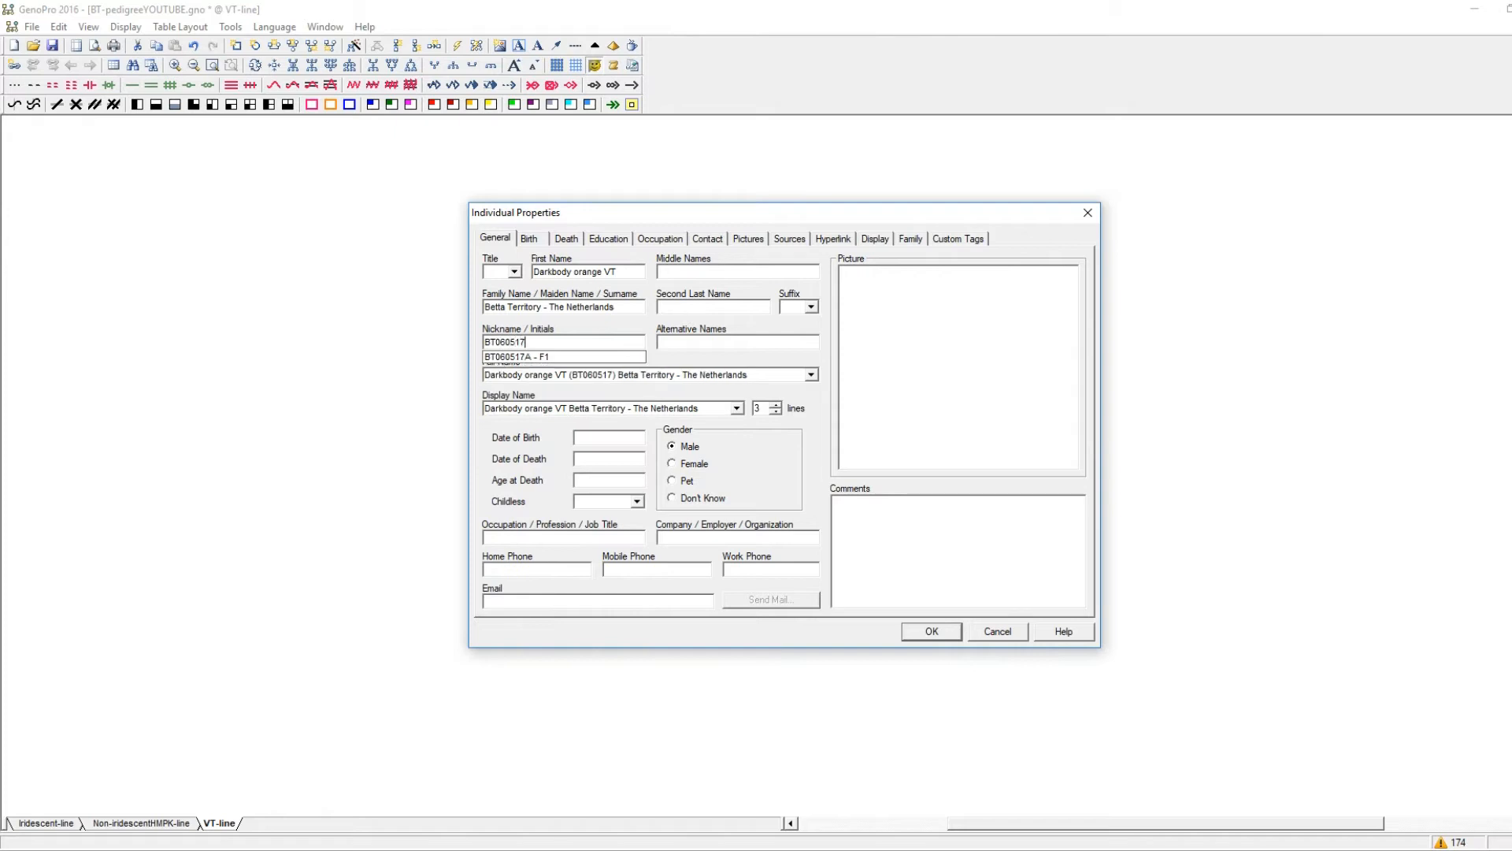
type("B - F1")
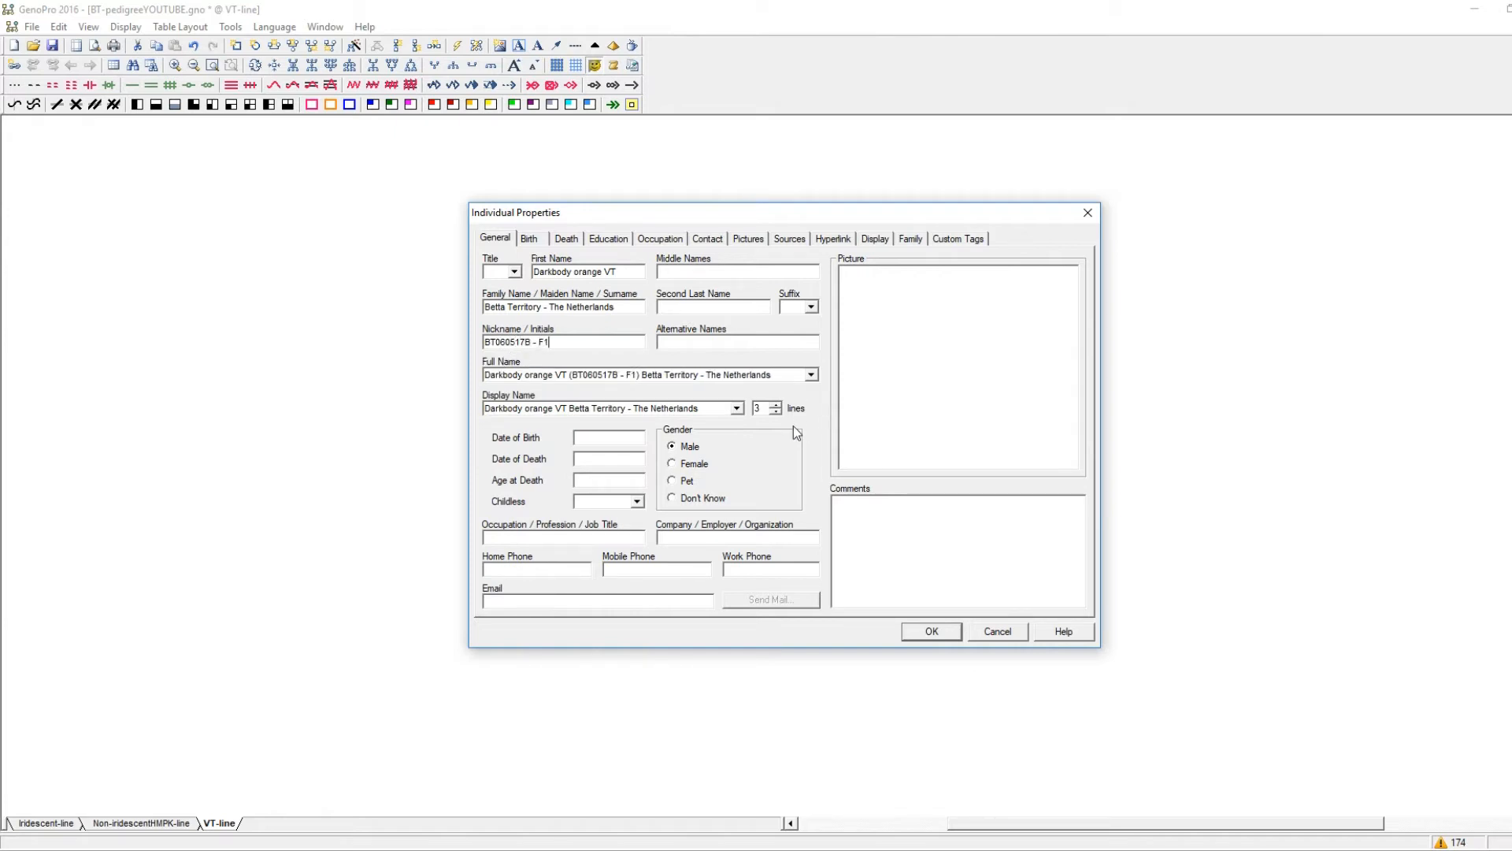
Set the father's display name to 2 lines and enter his spawning date as date of birth.
left_click(776, 412)
left_click(617, 437)
type("06-05-17")
Attach the picture SireBT271117.jpg to the father.
left_click(748, 238)
left_click(807, 315)
double_click(677, 559)
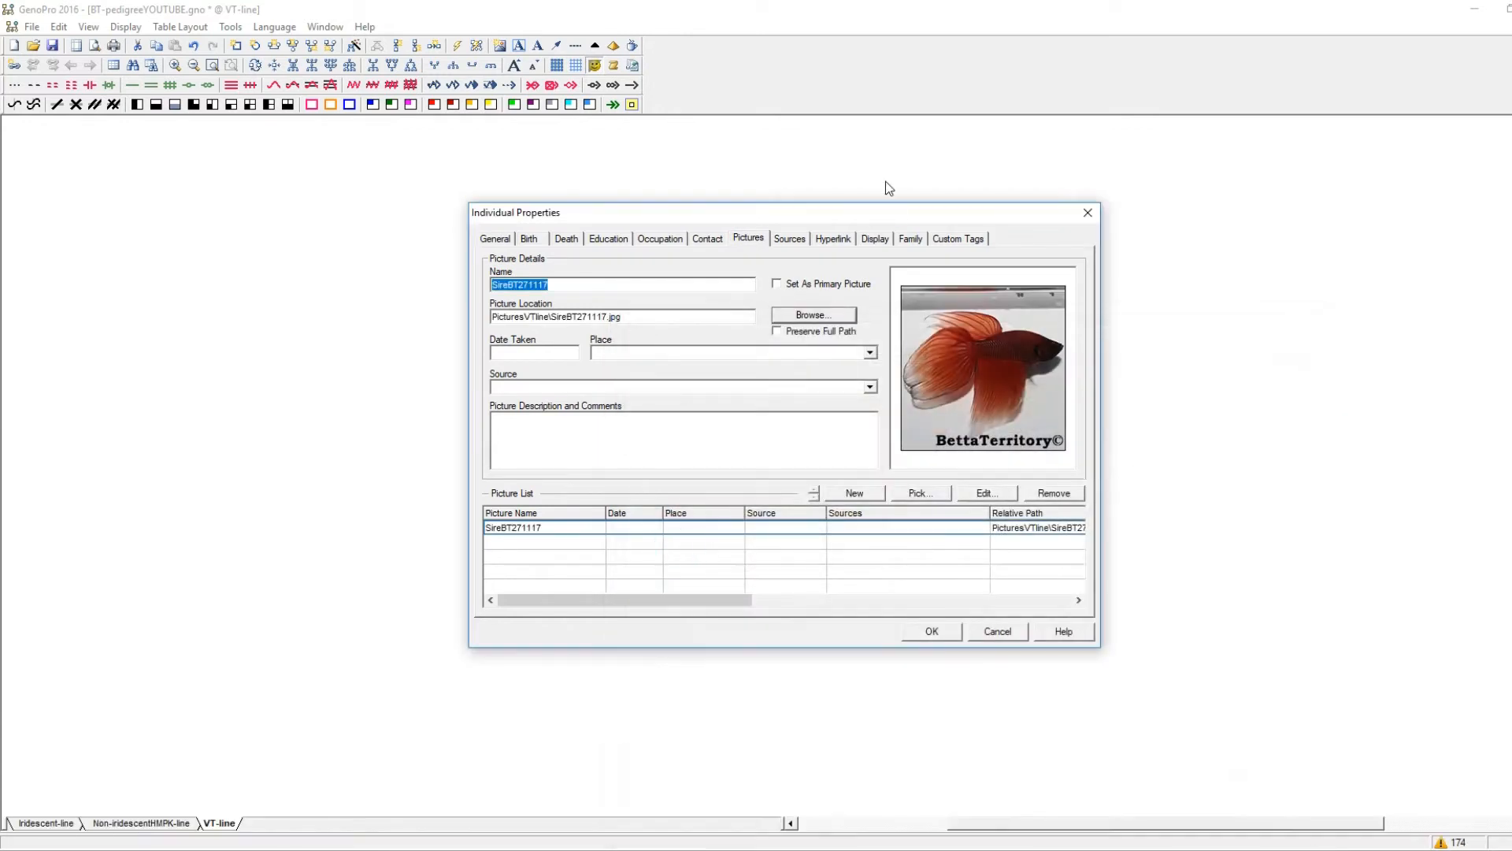
Set the gender background of the father's symbol to orange and save his properties.
left_click(874, 239)
left_click(940, 317)
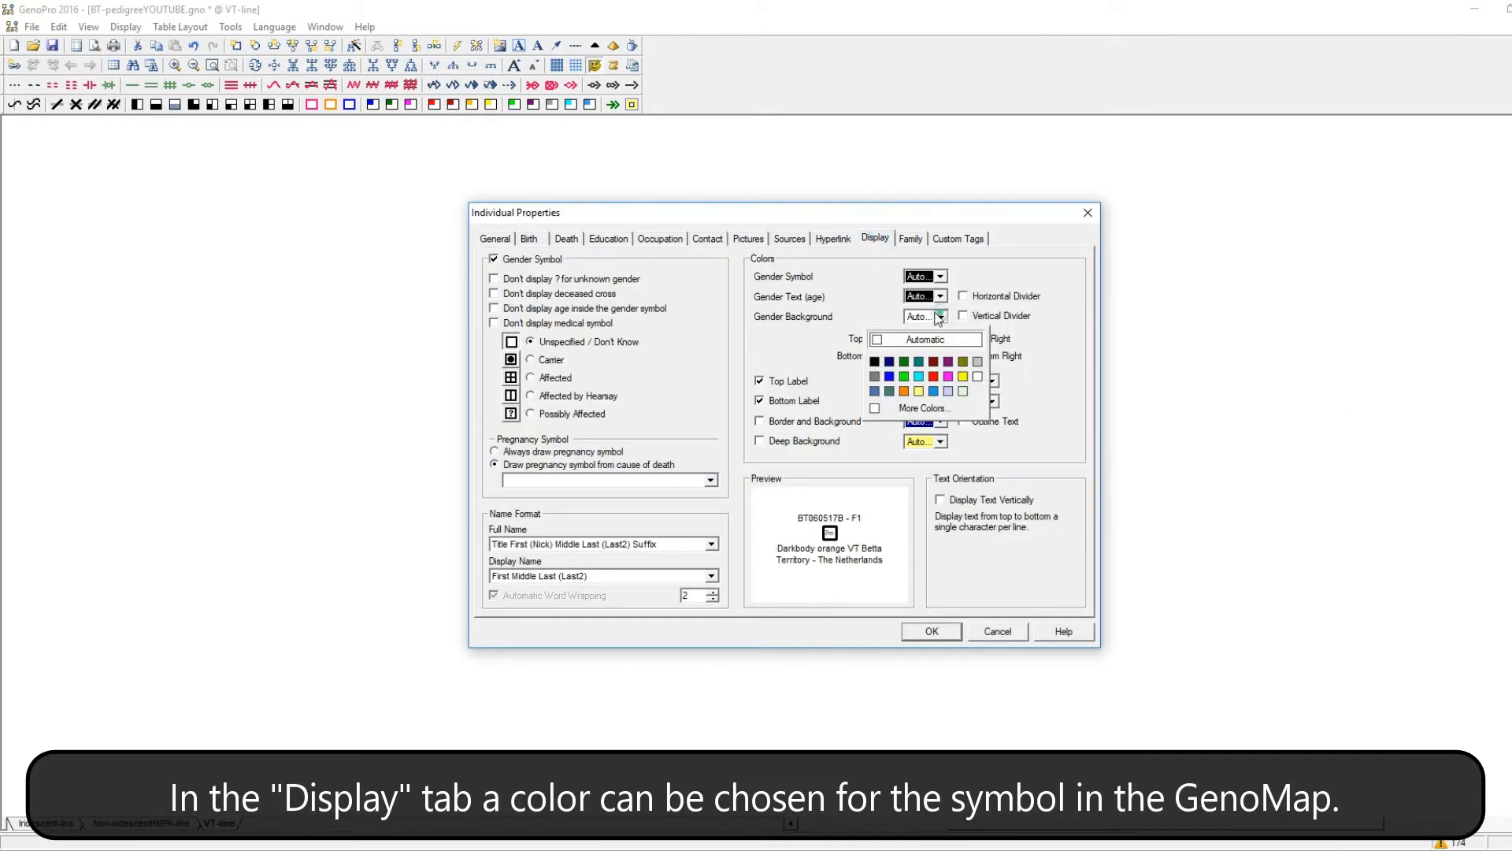
left_click(906, 394)
left_click(923, 632)
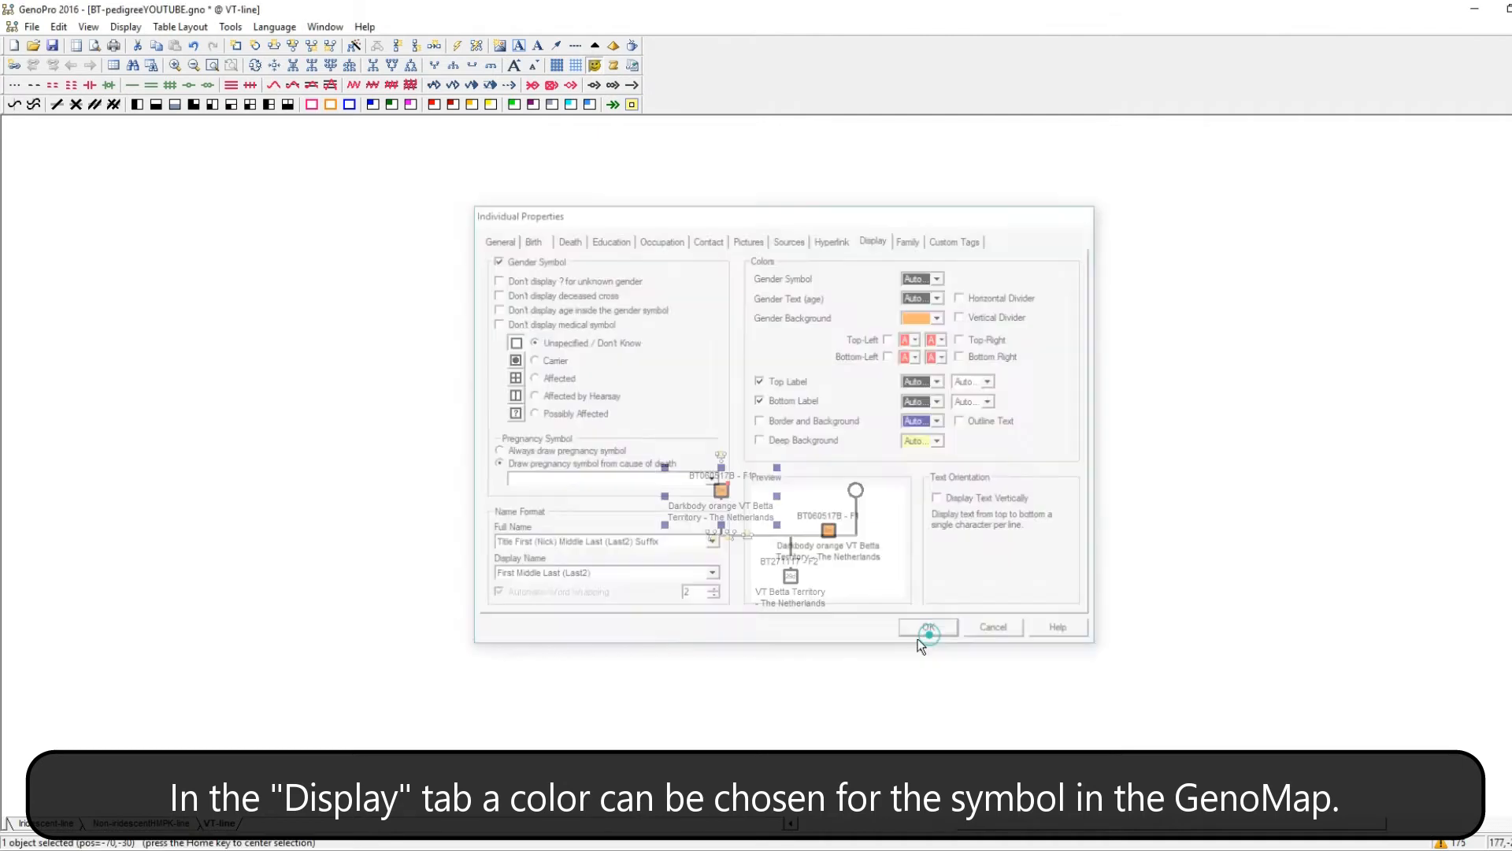
Set the mother's first name to "Darkbody yellow VT".
double_click(856, 490)
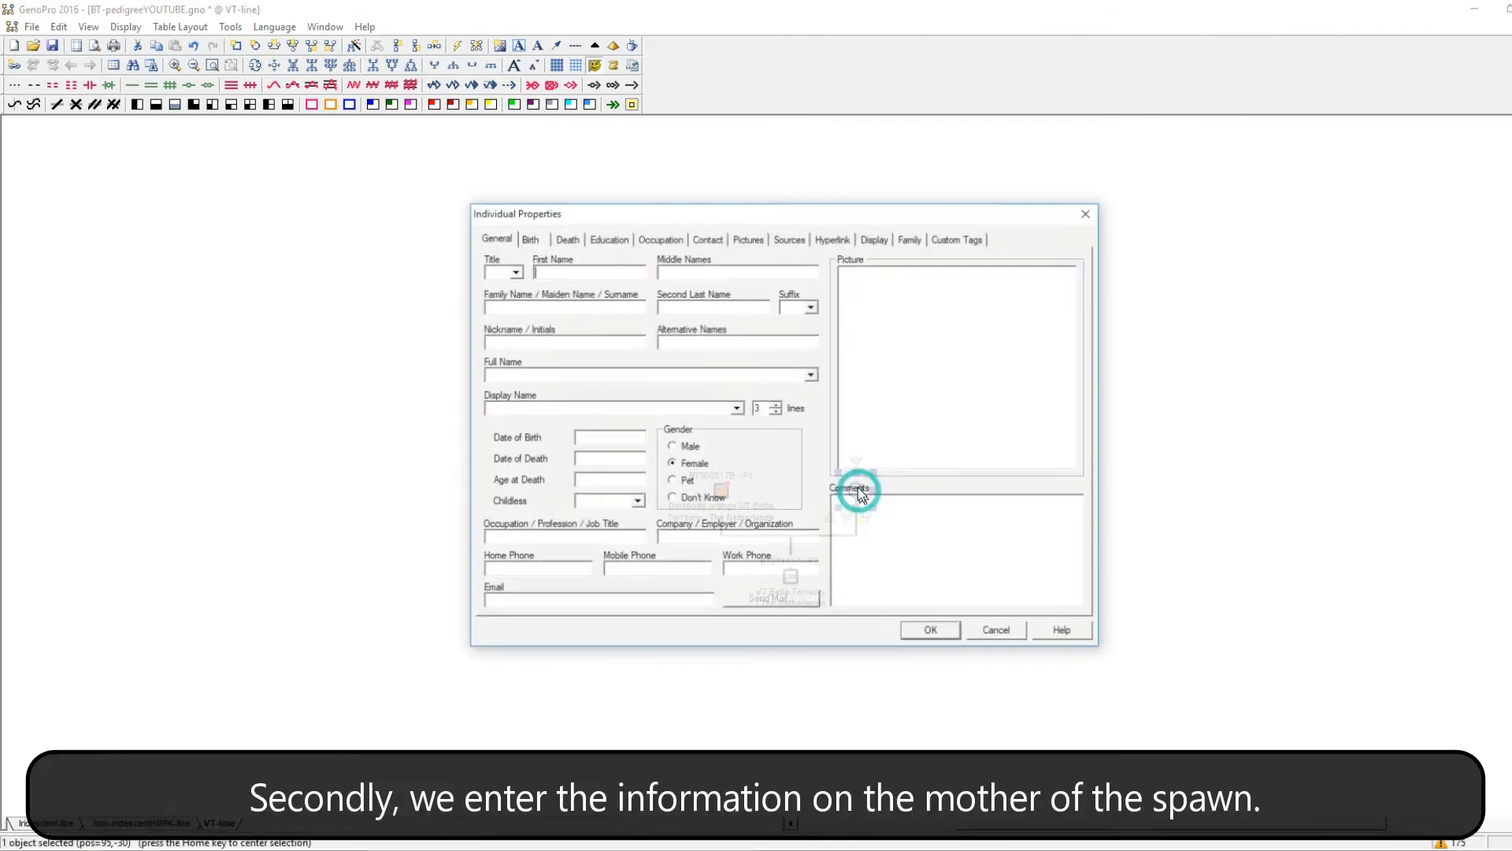
left_click(583, 272)
type("D")
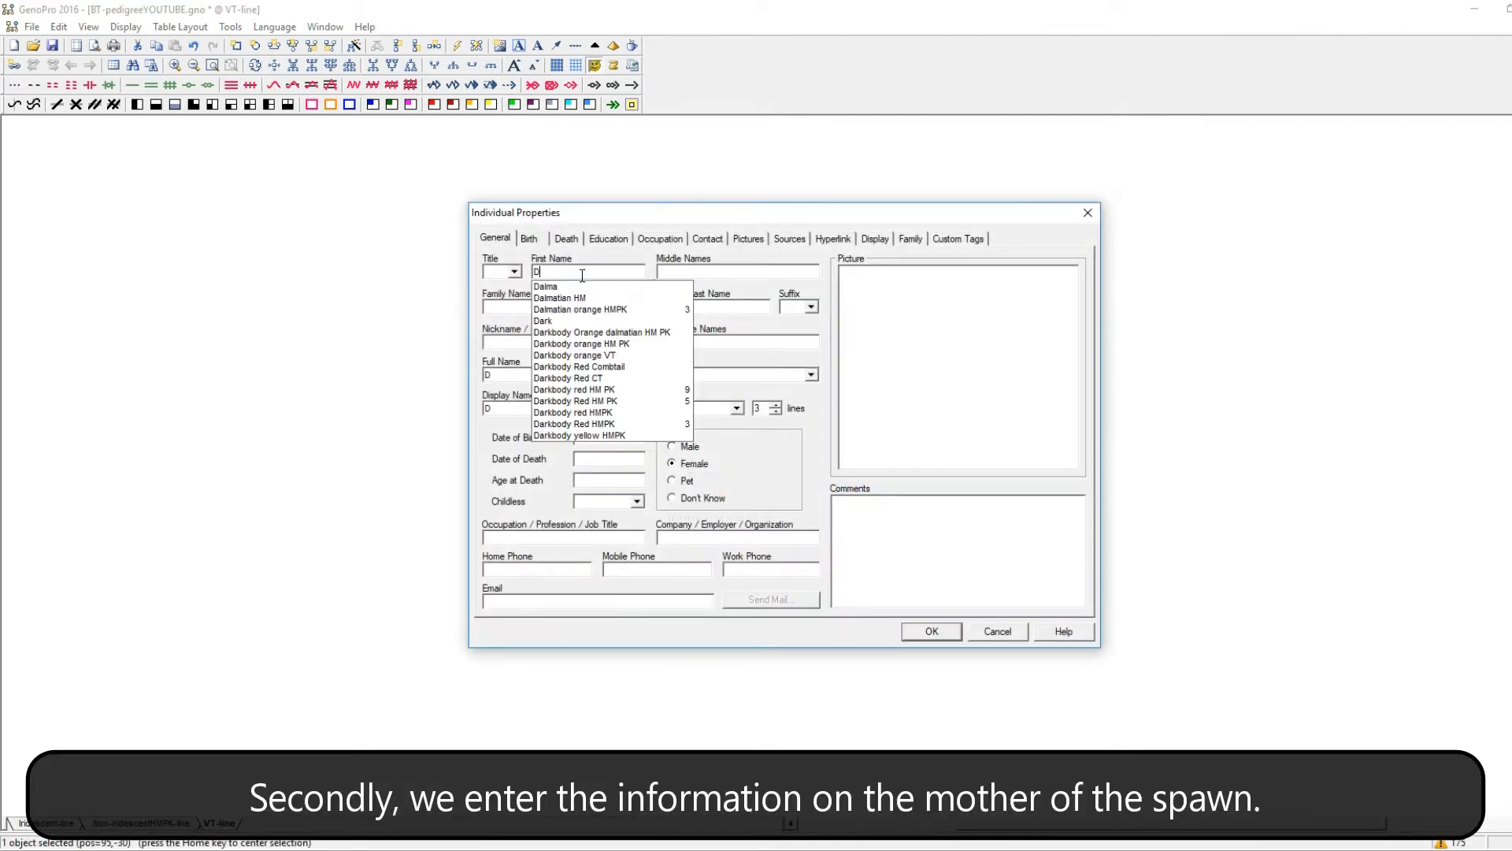
type("arkbody")
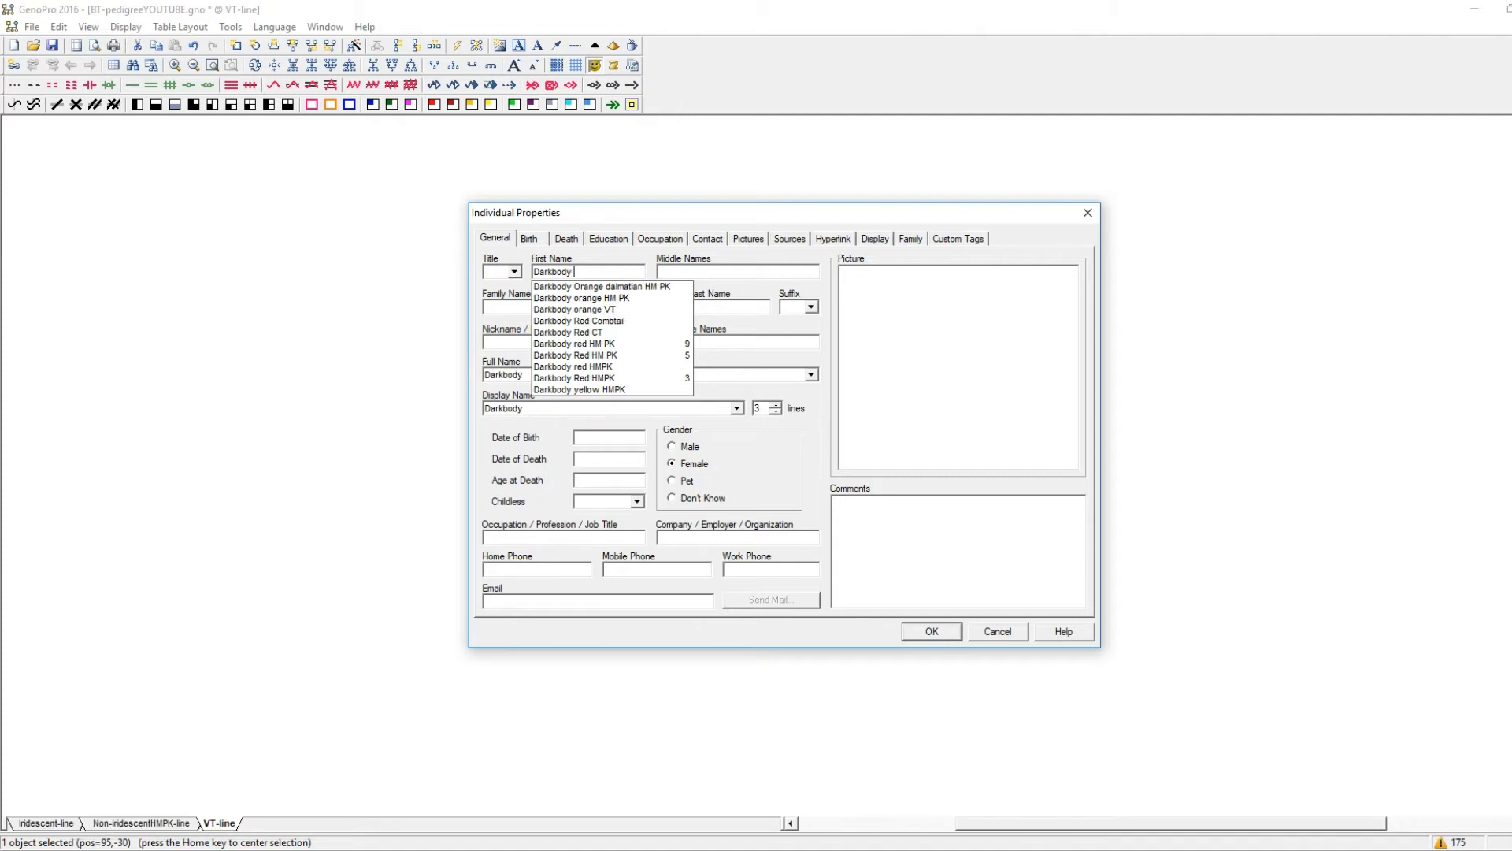
type(" yellow VT")
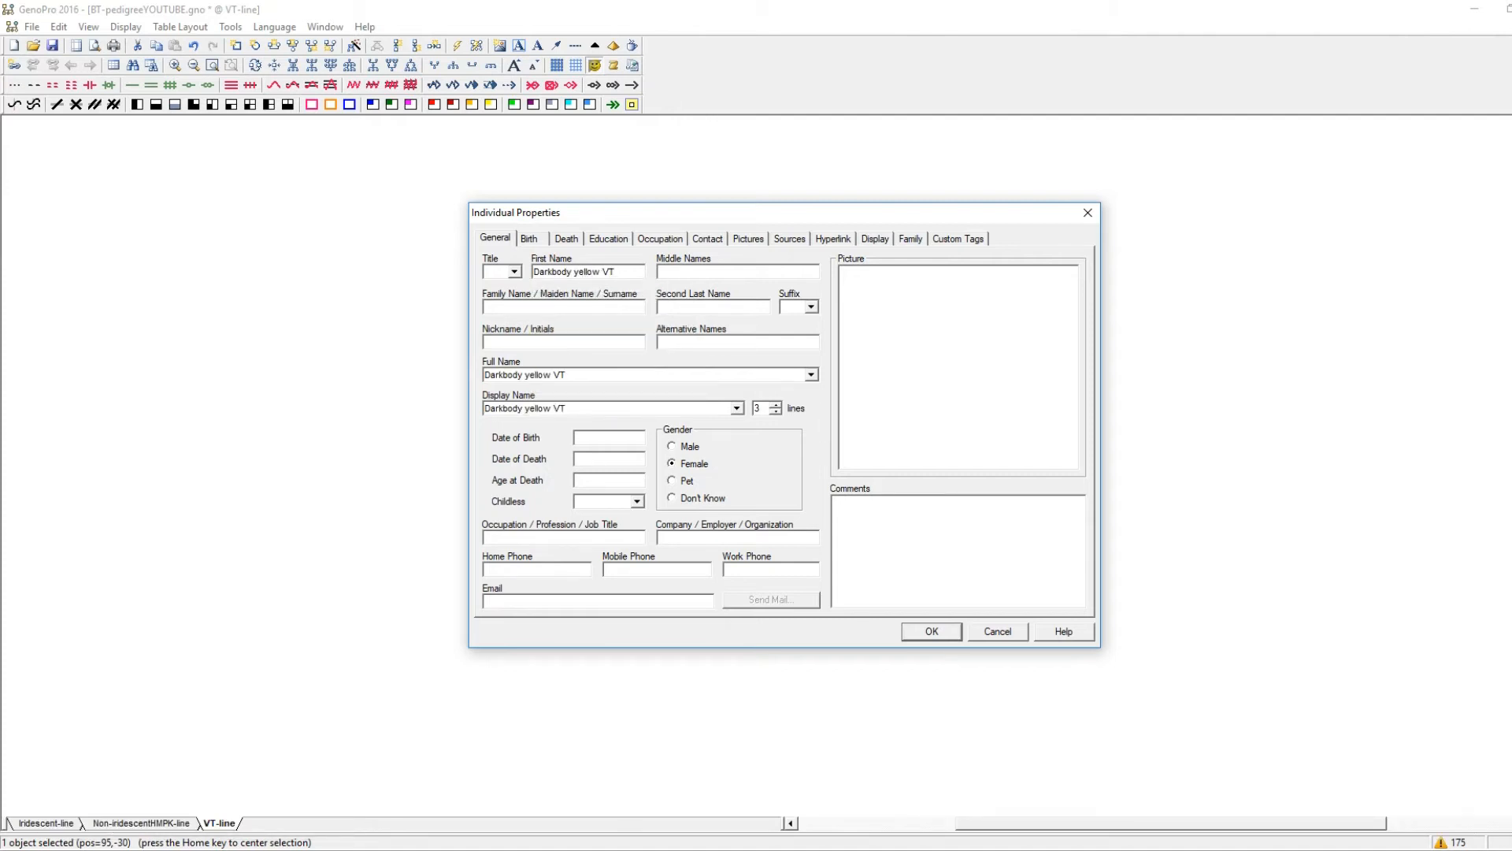
Set the mother's family name to "Betta Territory - The Netherlands" and her nickname to "BT060517B - F1".
left_click(599, 306)
type("be")
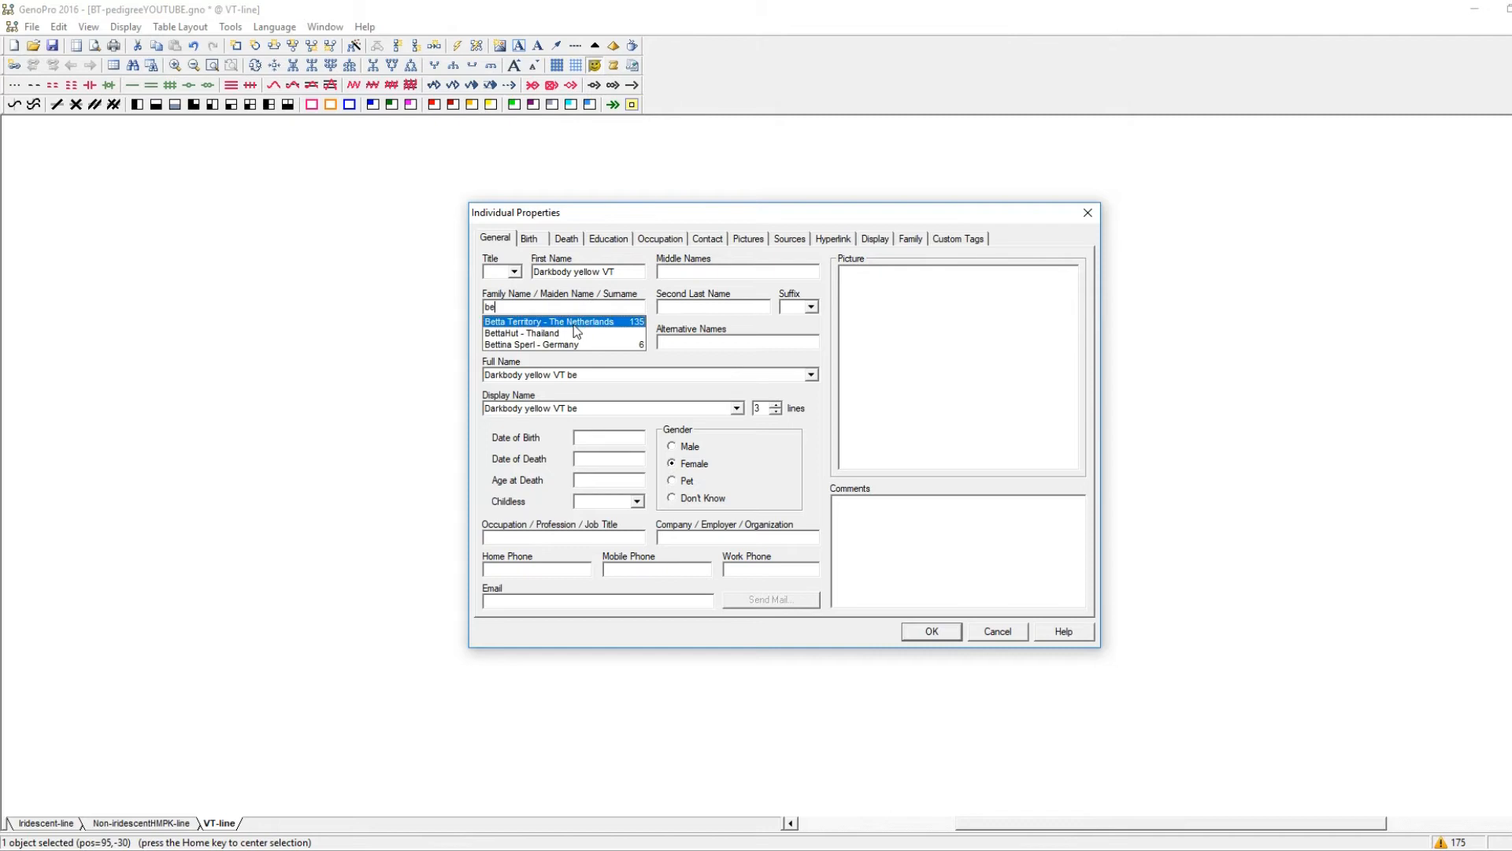
left_click(574, 323)
left_click(557, 344)
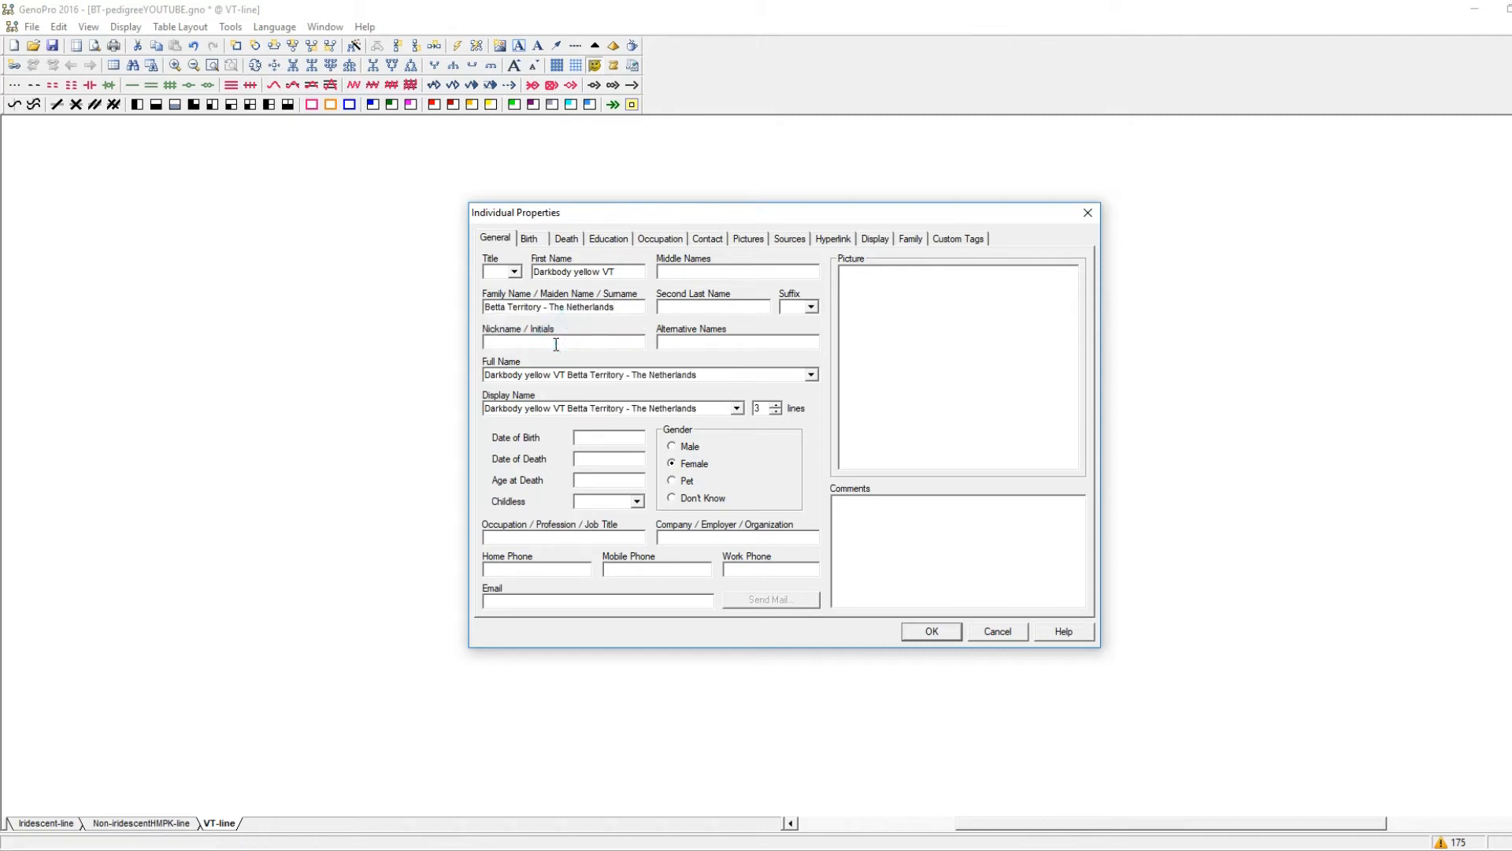
type("BT")
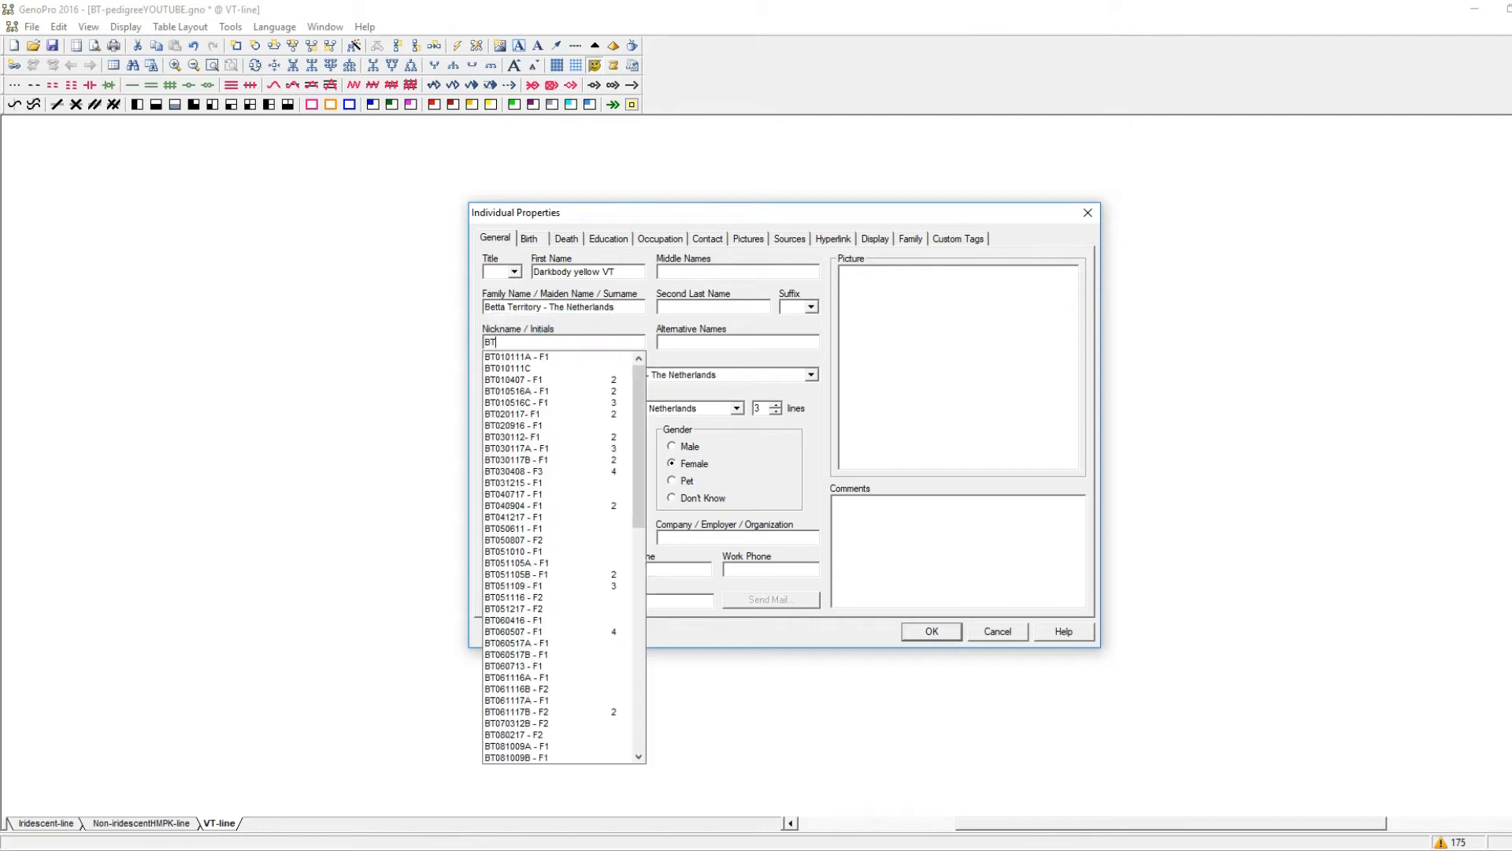
type("060517")
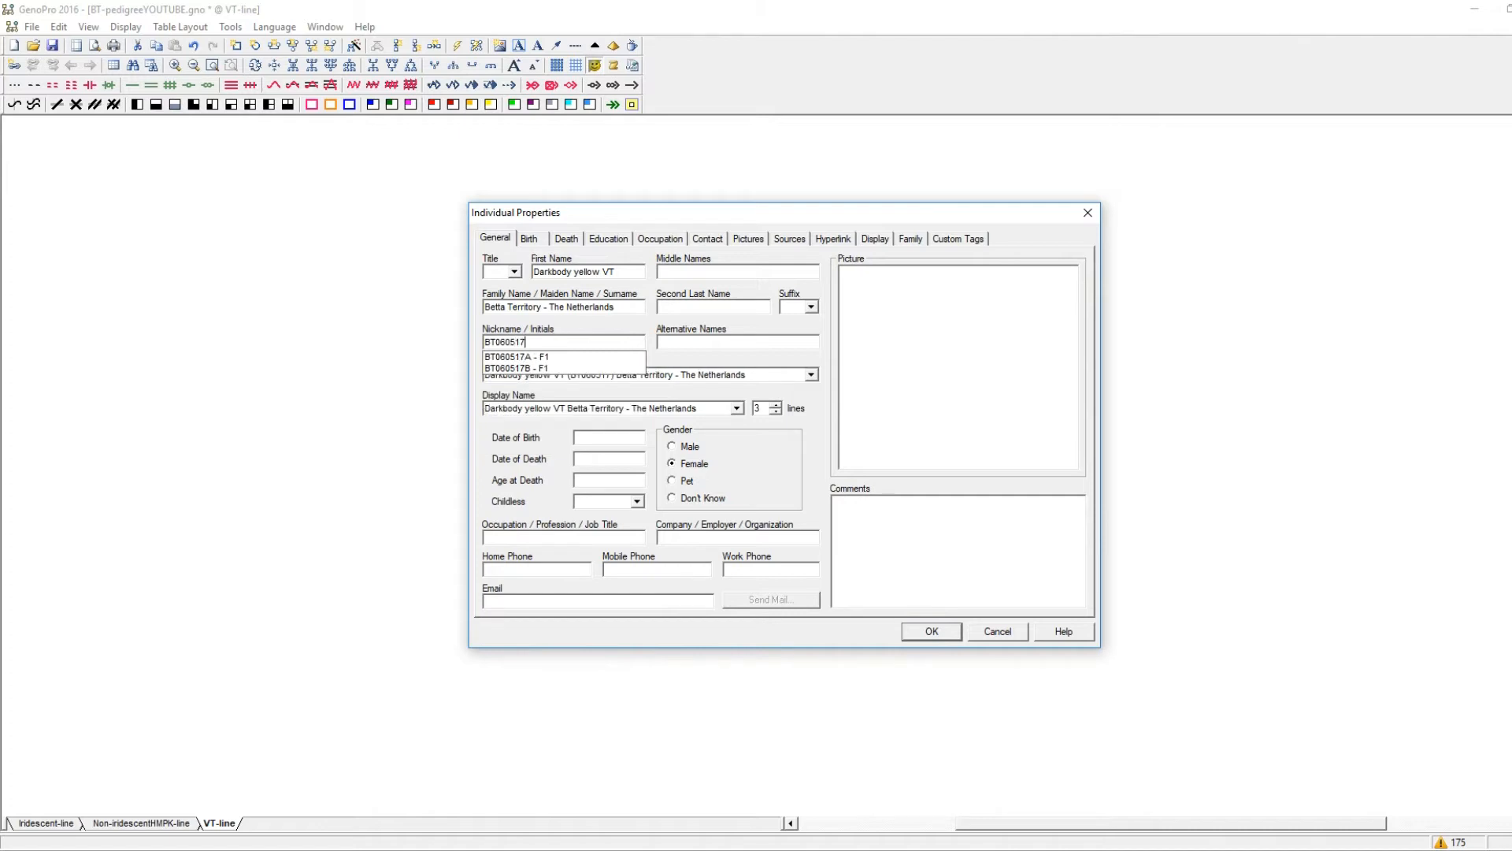
left_click(551, 368)
Enter the mother's spawning date as date of birth and attach the picture DameBT271117.jpg.
left_click(591, 434)
type("06-05-17")
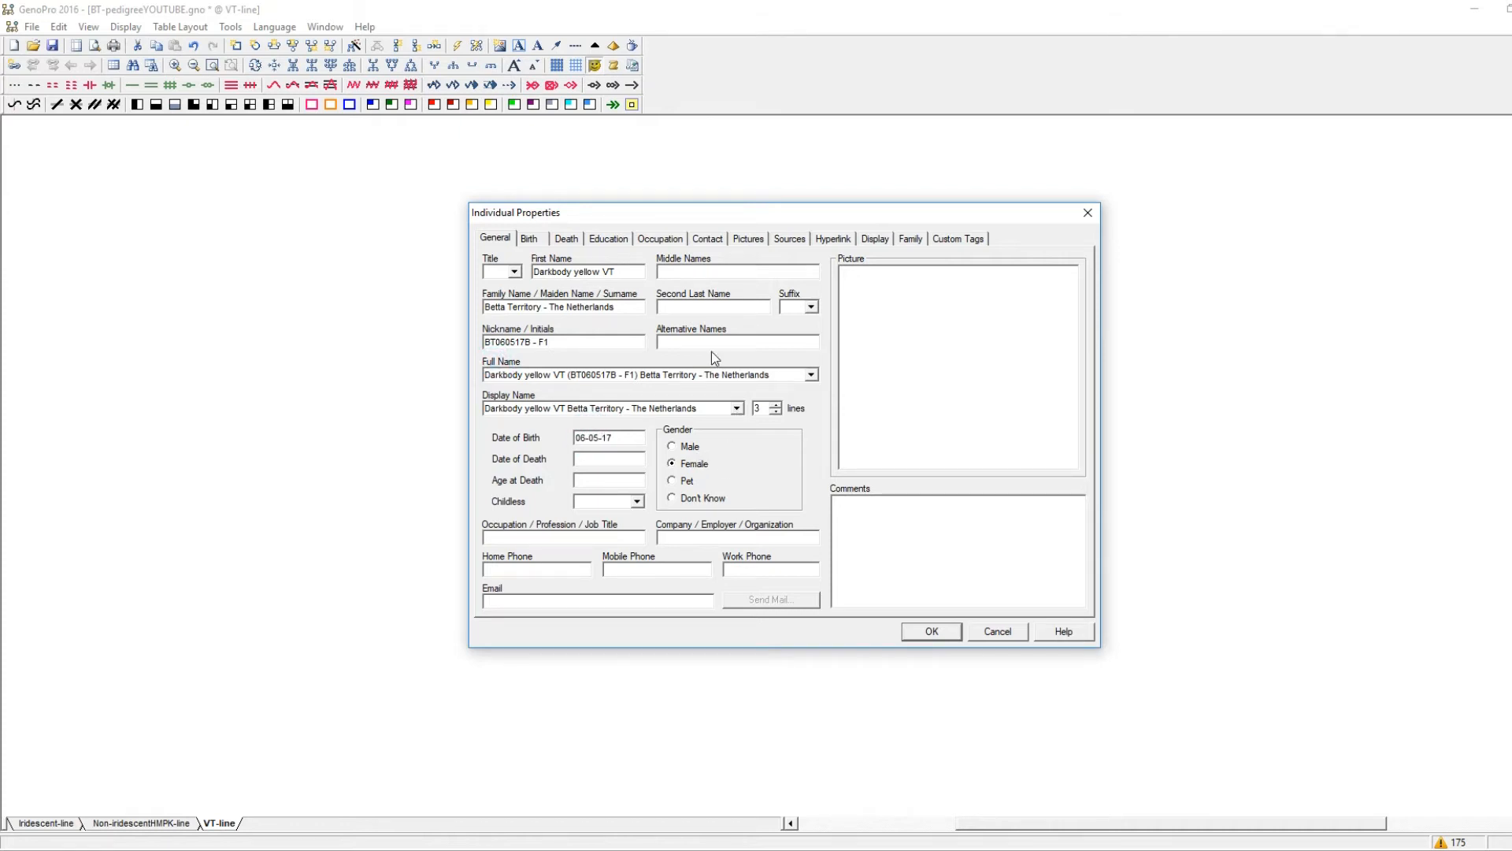
left_click(753, 244)
left_click(813, 310)
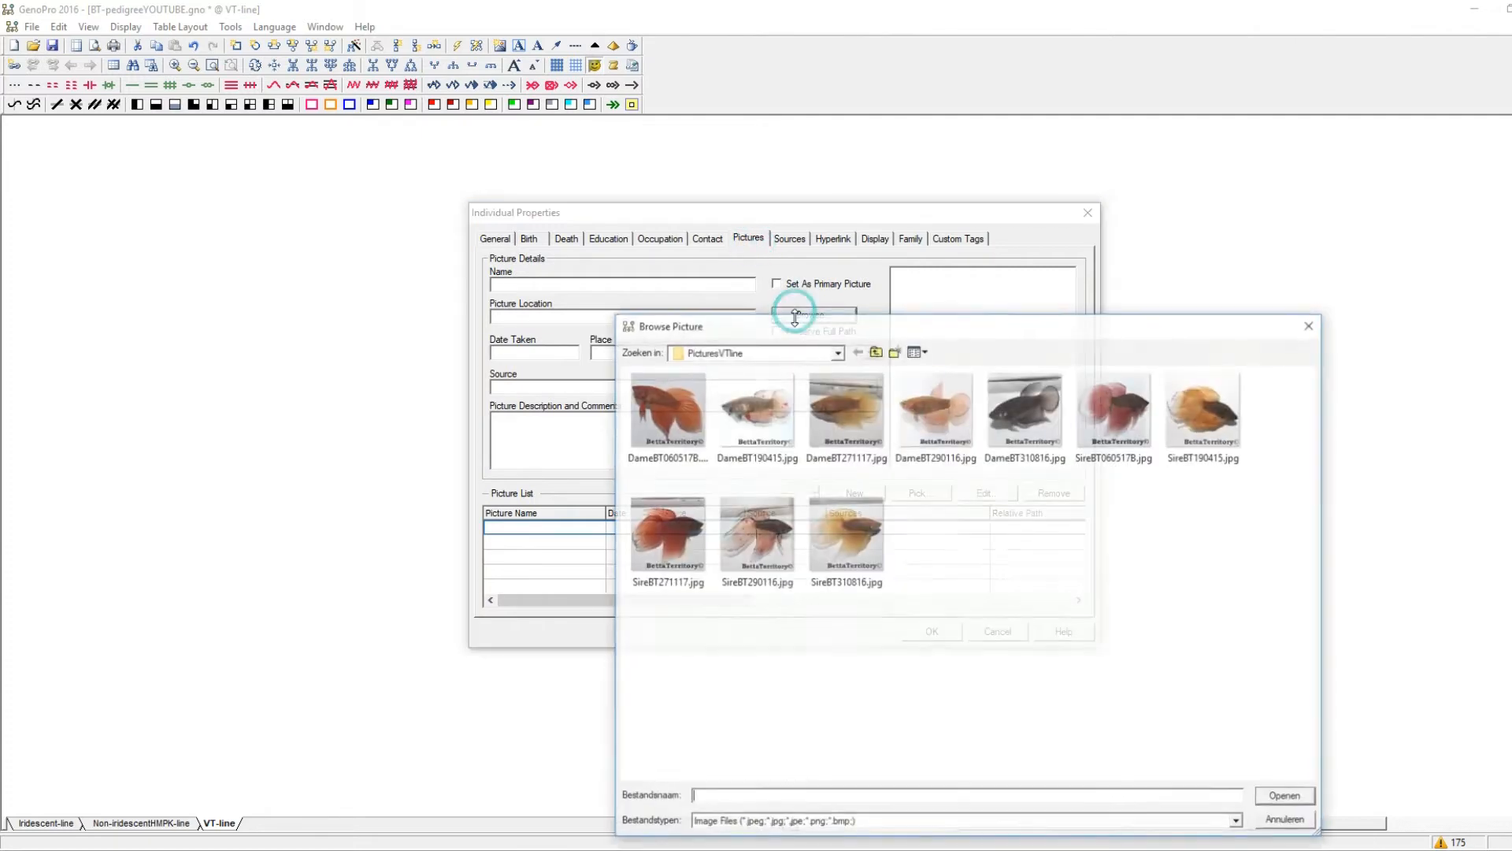
double_click(858, 416)
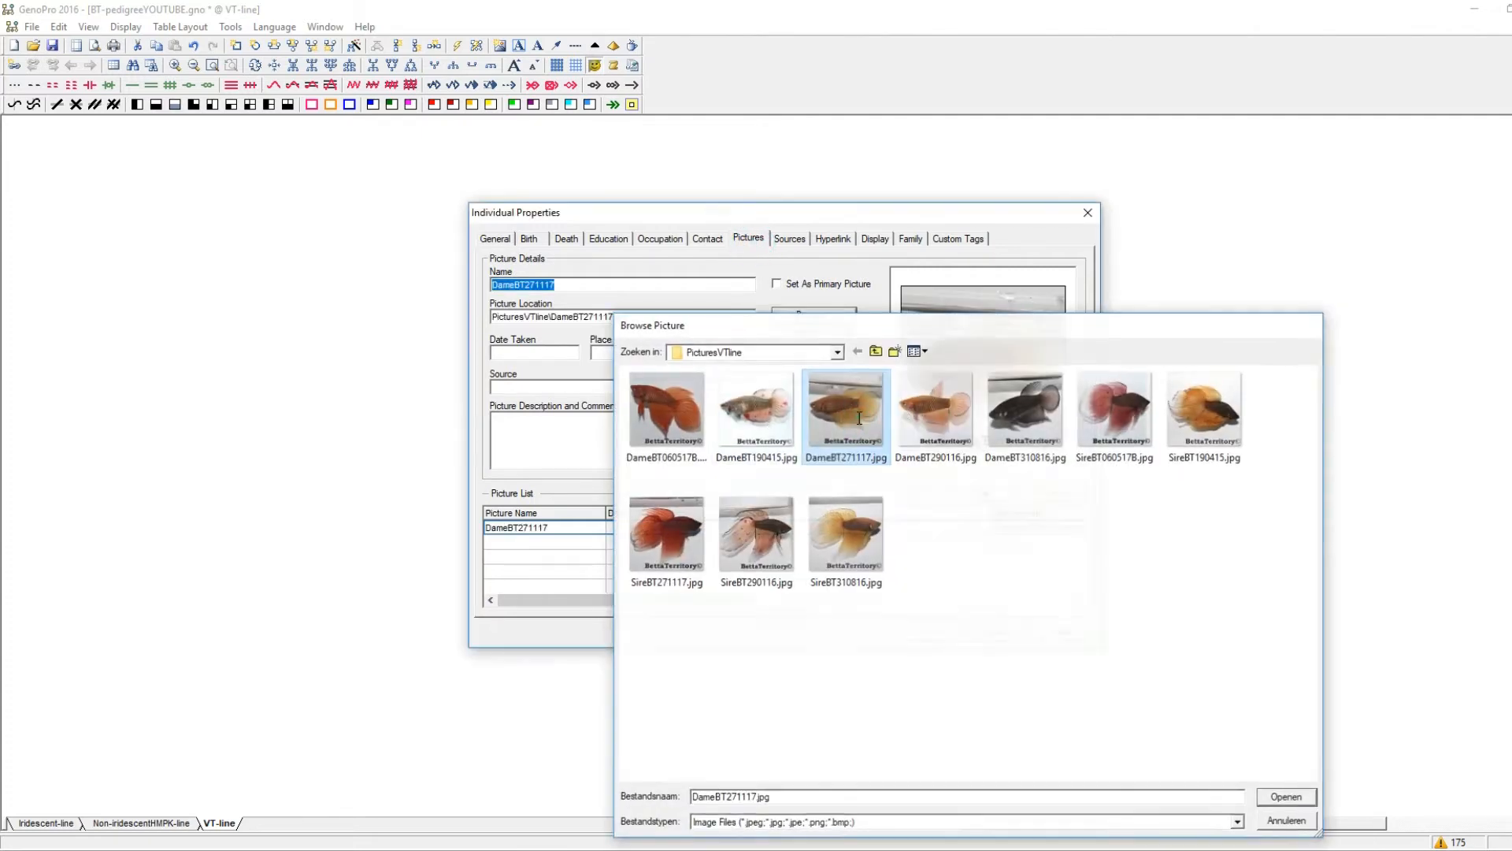
Set the gender background of the mother's symbol to yellow.
left_click(910, 239)
left_click(875, 238)
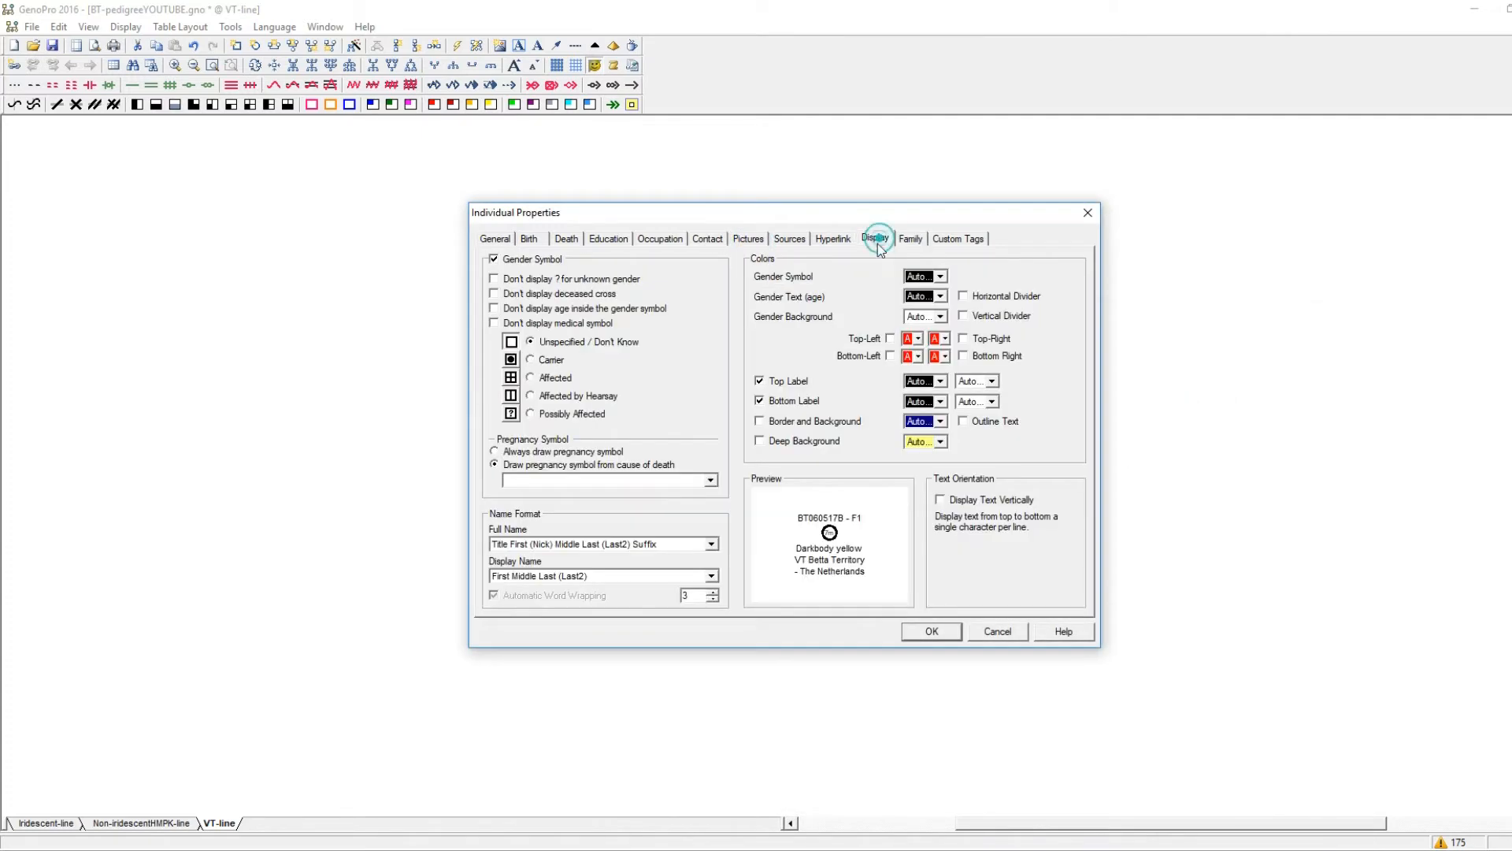
left_click(940, 316)
left_click(963, 376)
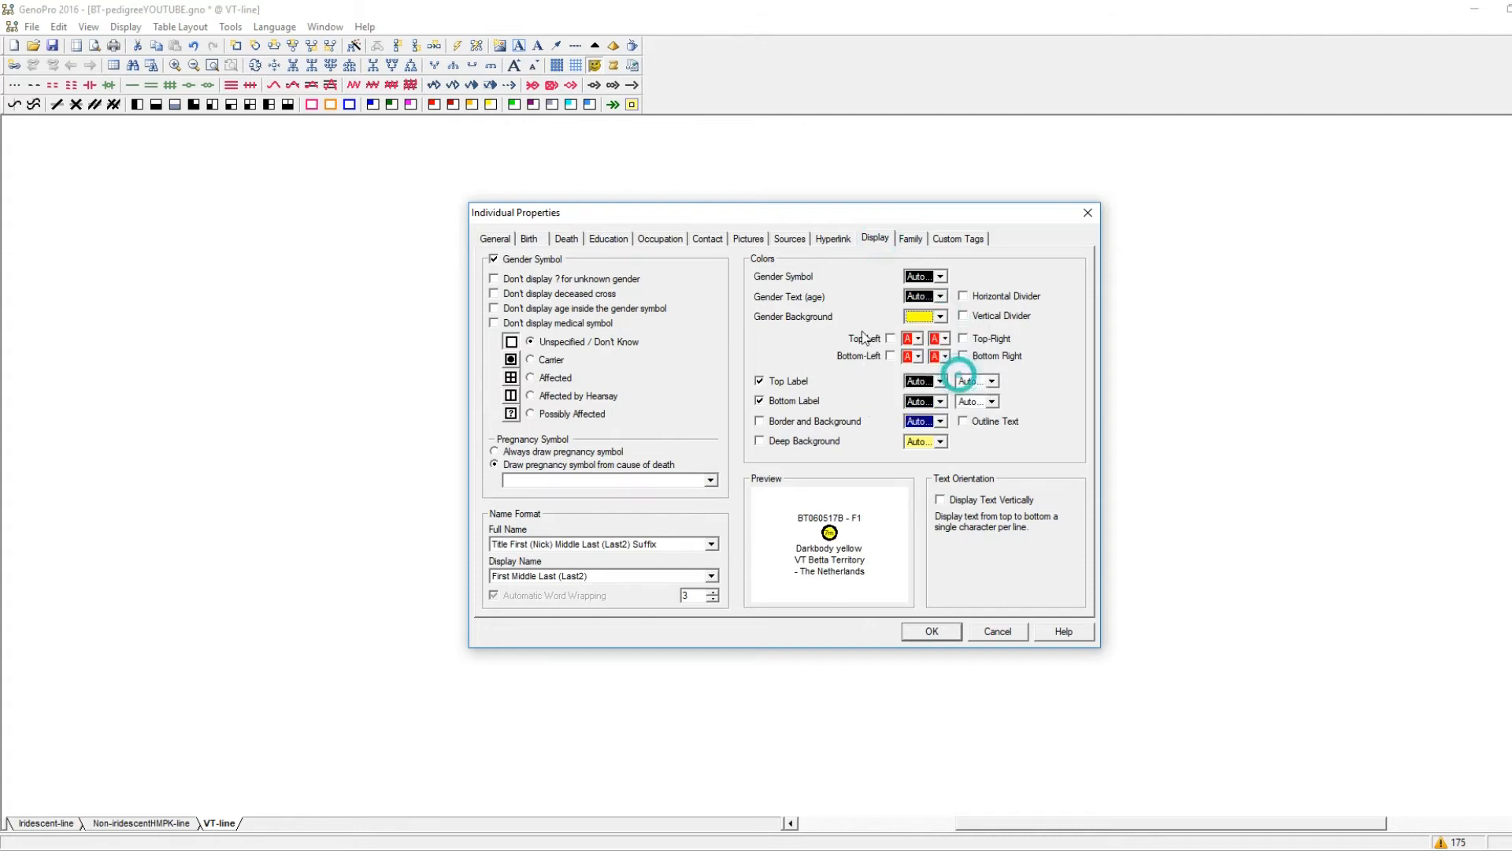
Set the mother's display name to 2 lines and save her properties.
left_click(498, 238)
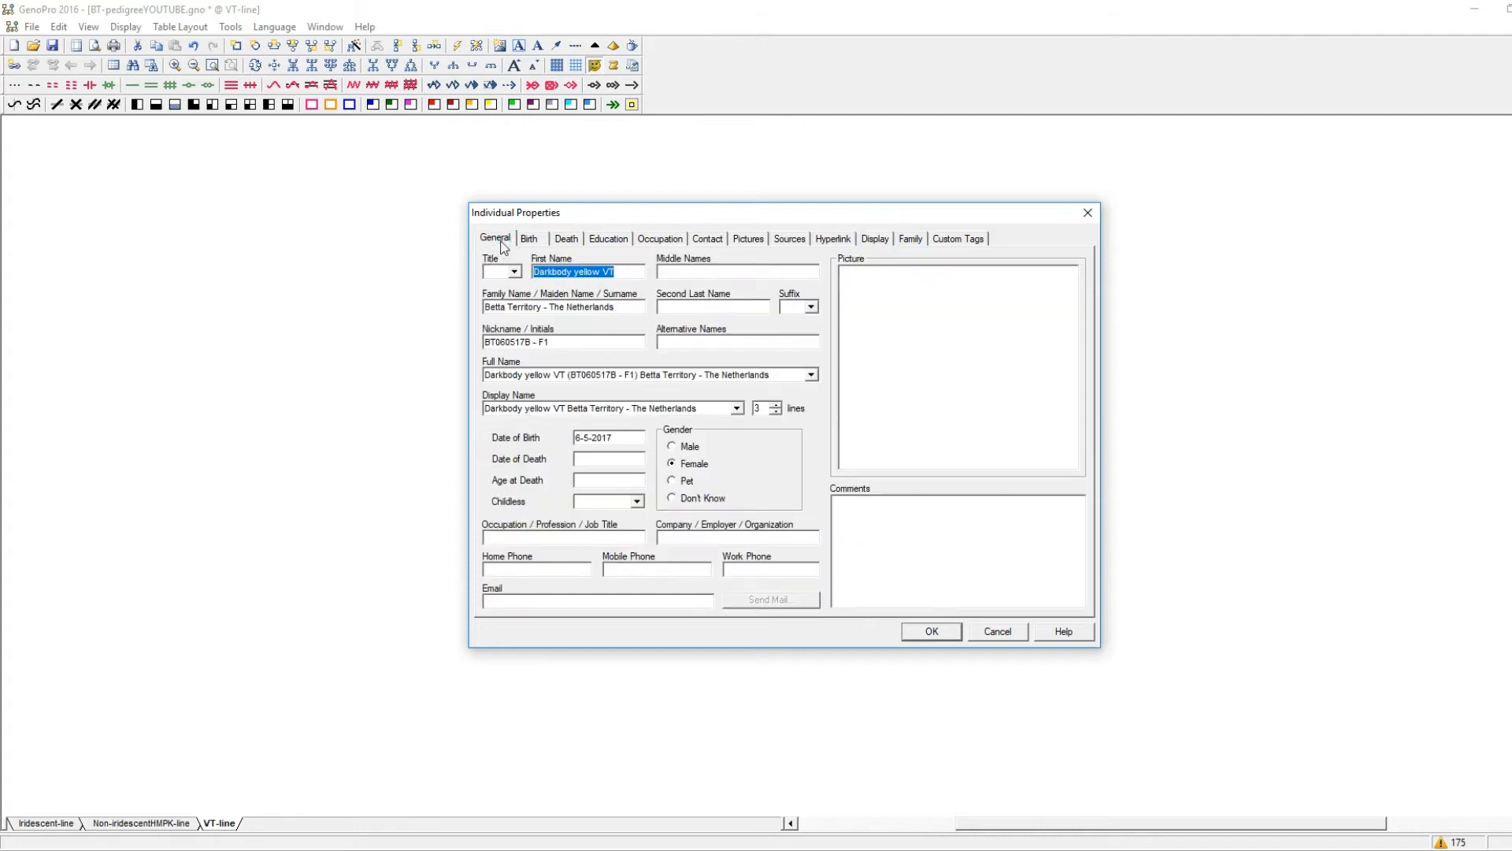
left_click(774, 410)
left_click(929, 631)
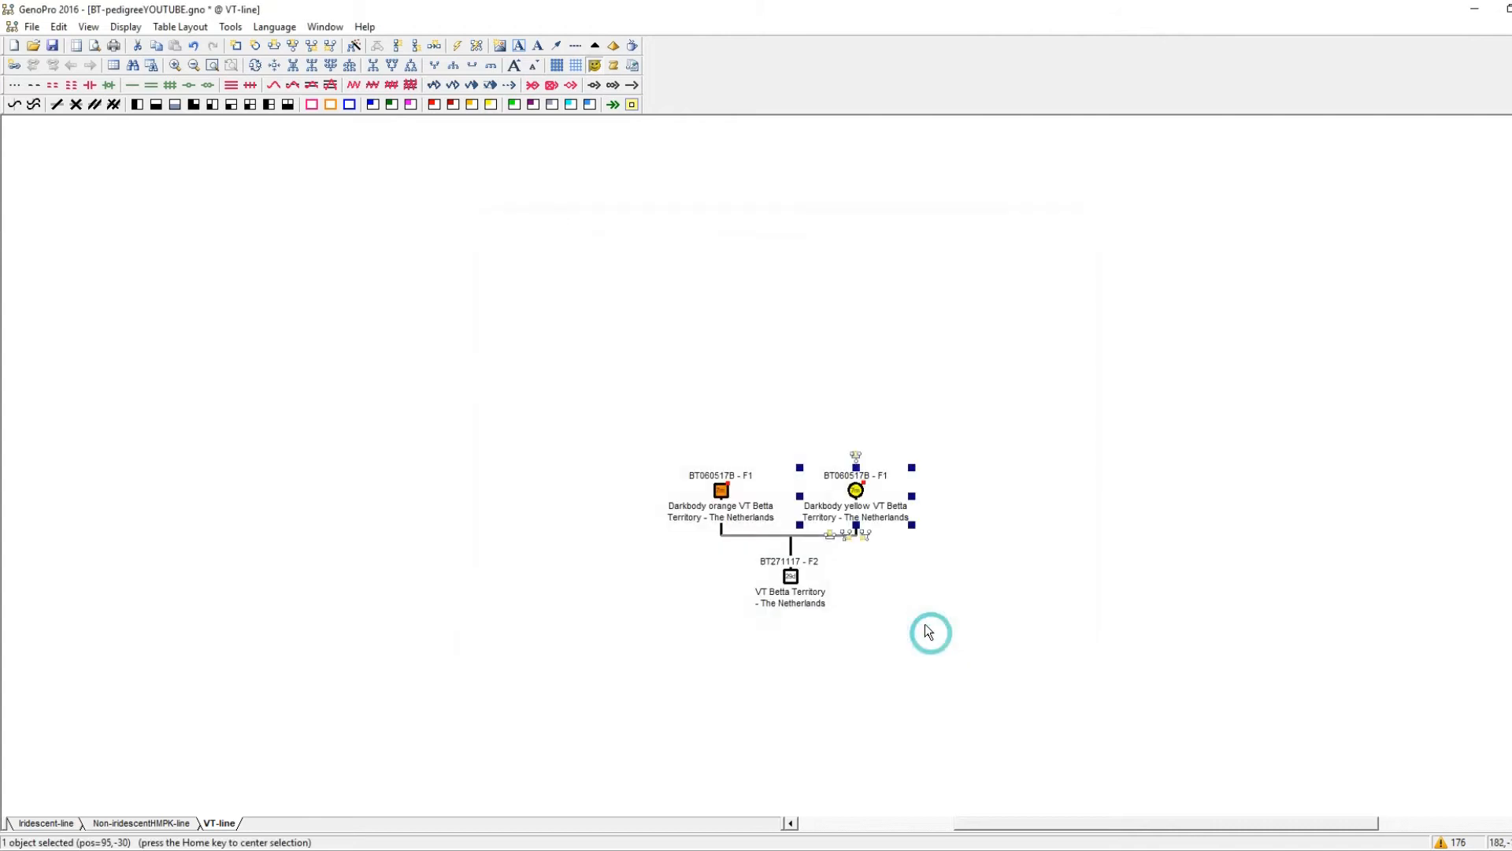
Switch to Firefox and open the sire's BT060517B spawn log to examine the grandparents.
left_click(900, 586)
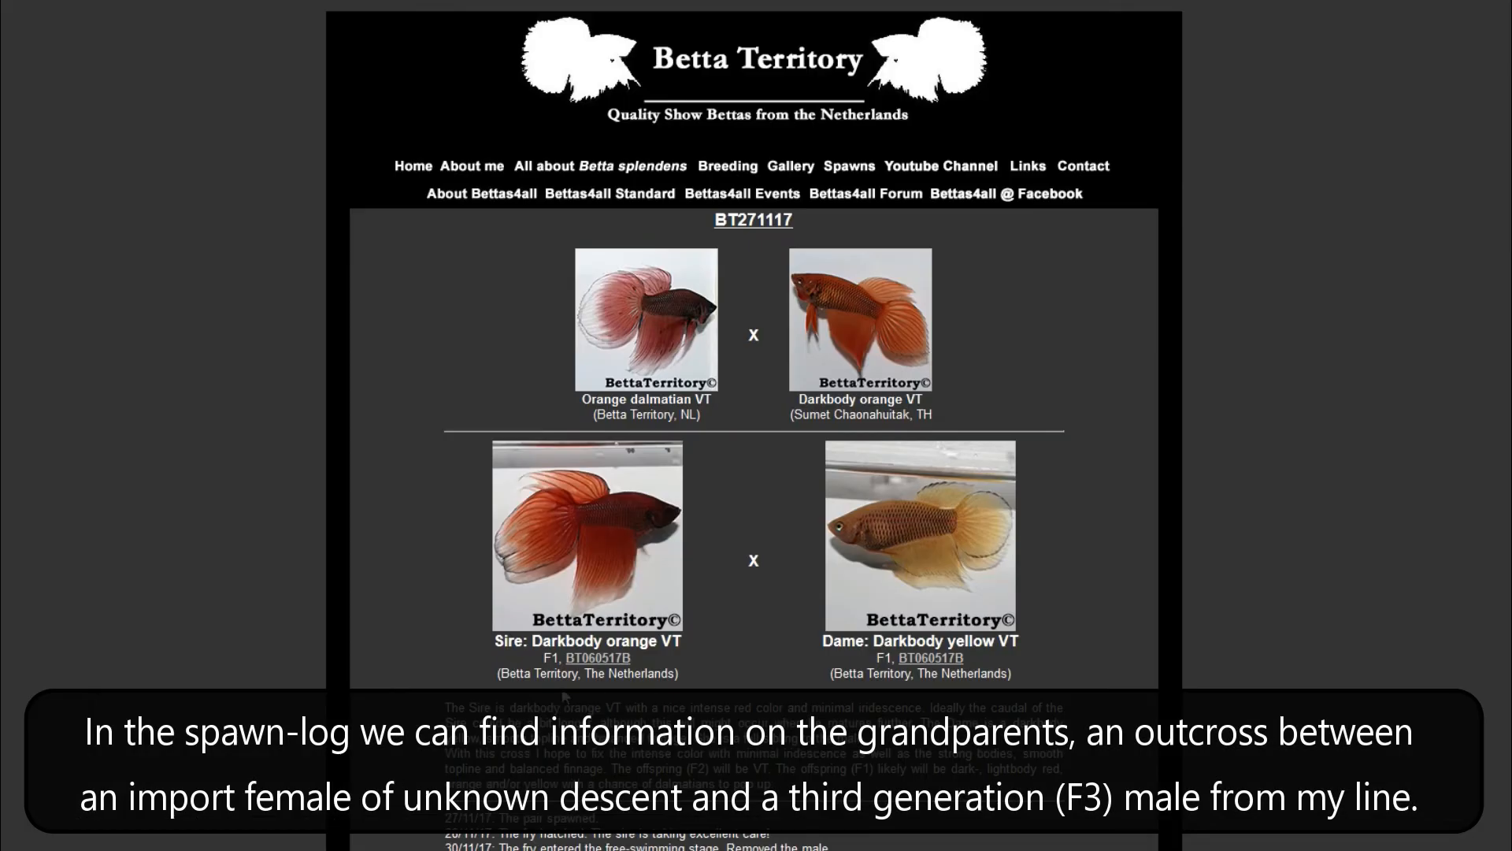
left_click(589, 658)
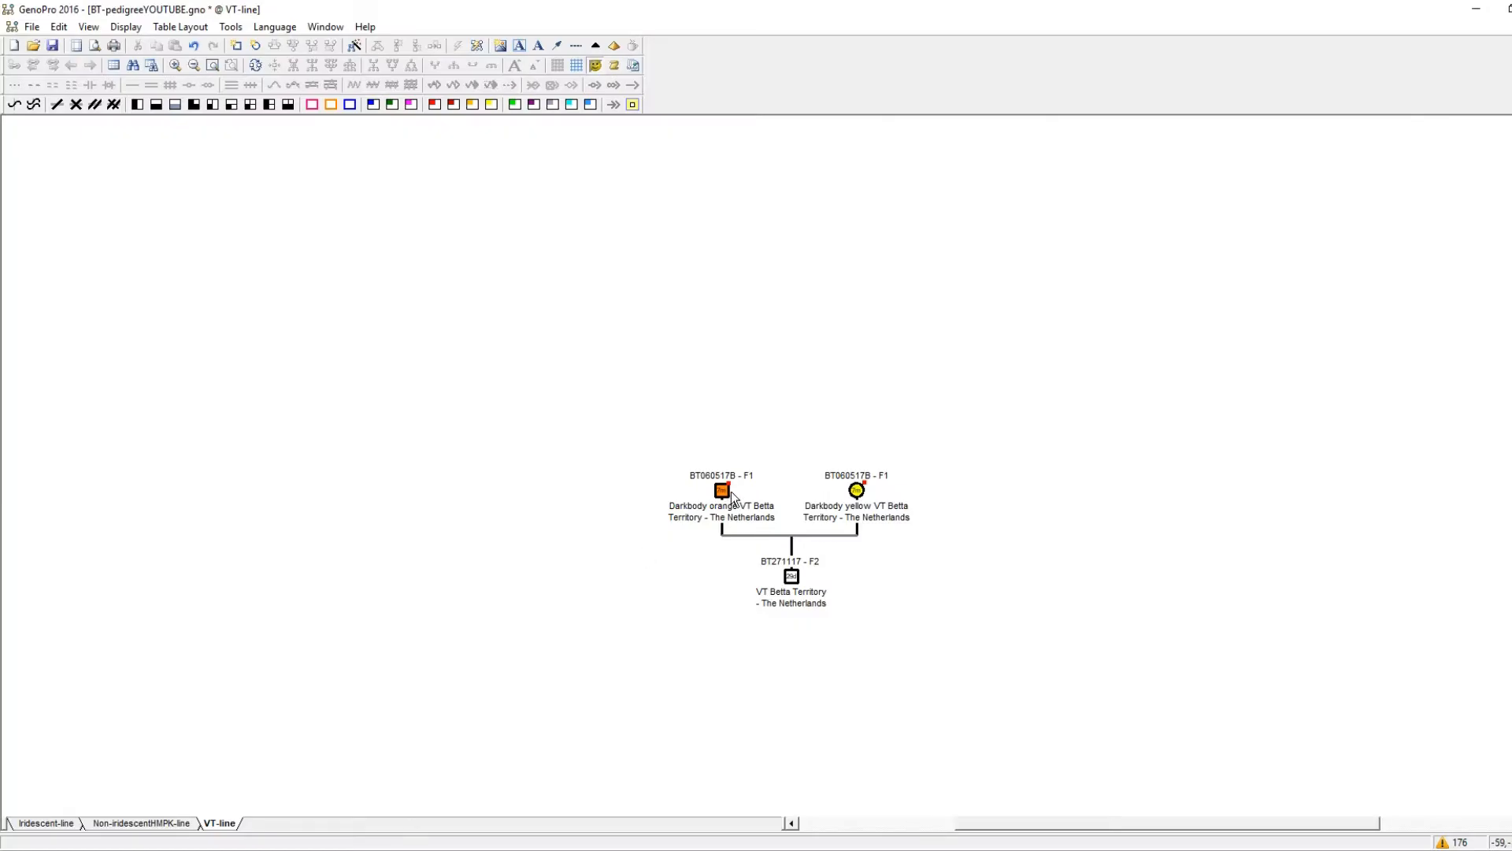
Add new parents to the father BT060517B and move the new female symbol well apart from the male.
right_click(731, 494)
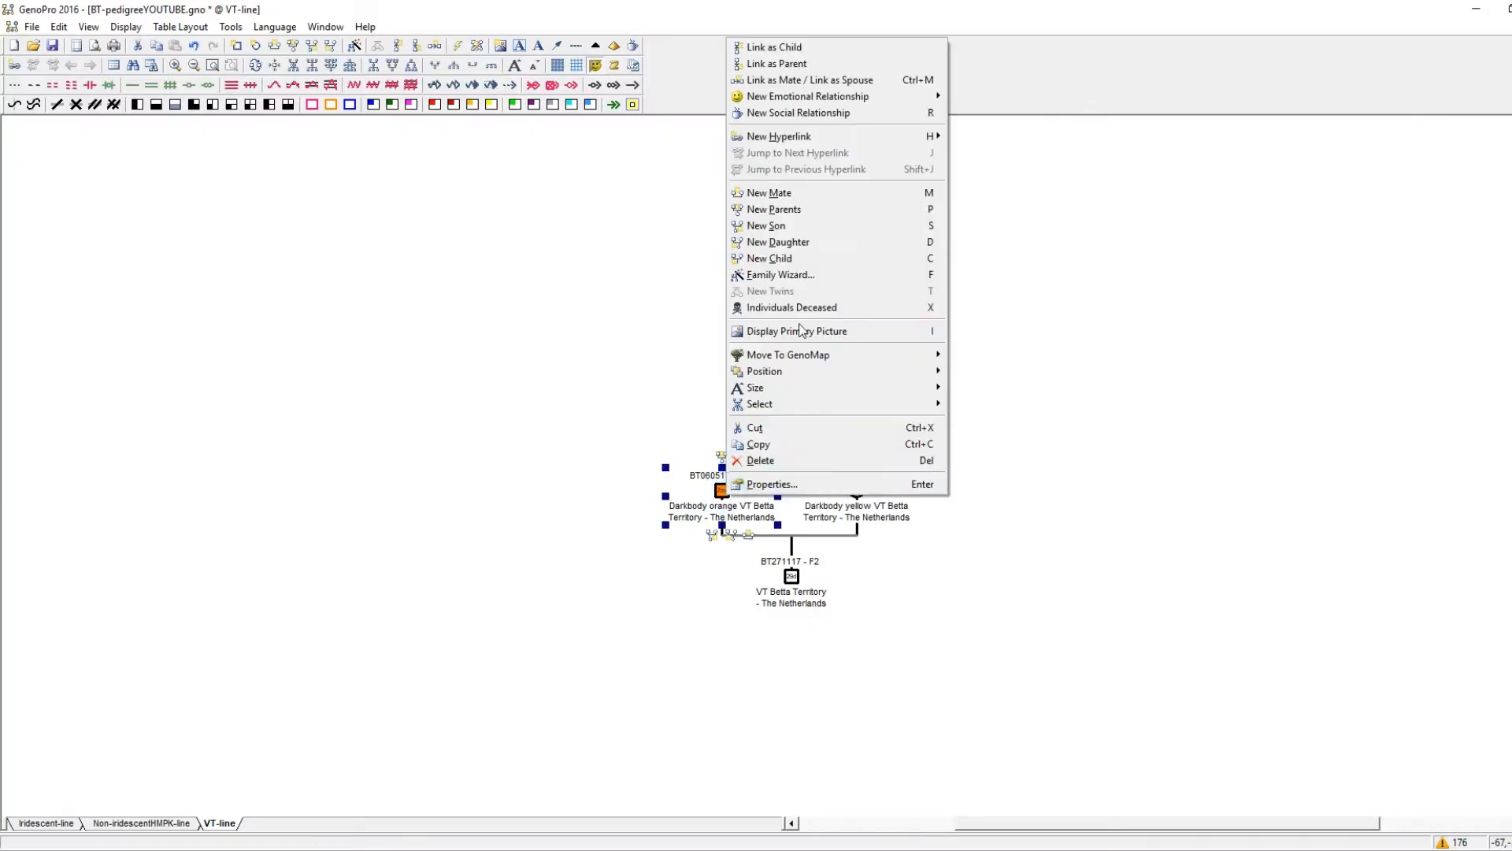
left_click(788, 206)
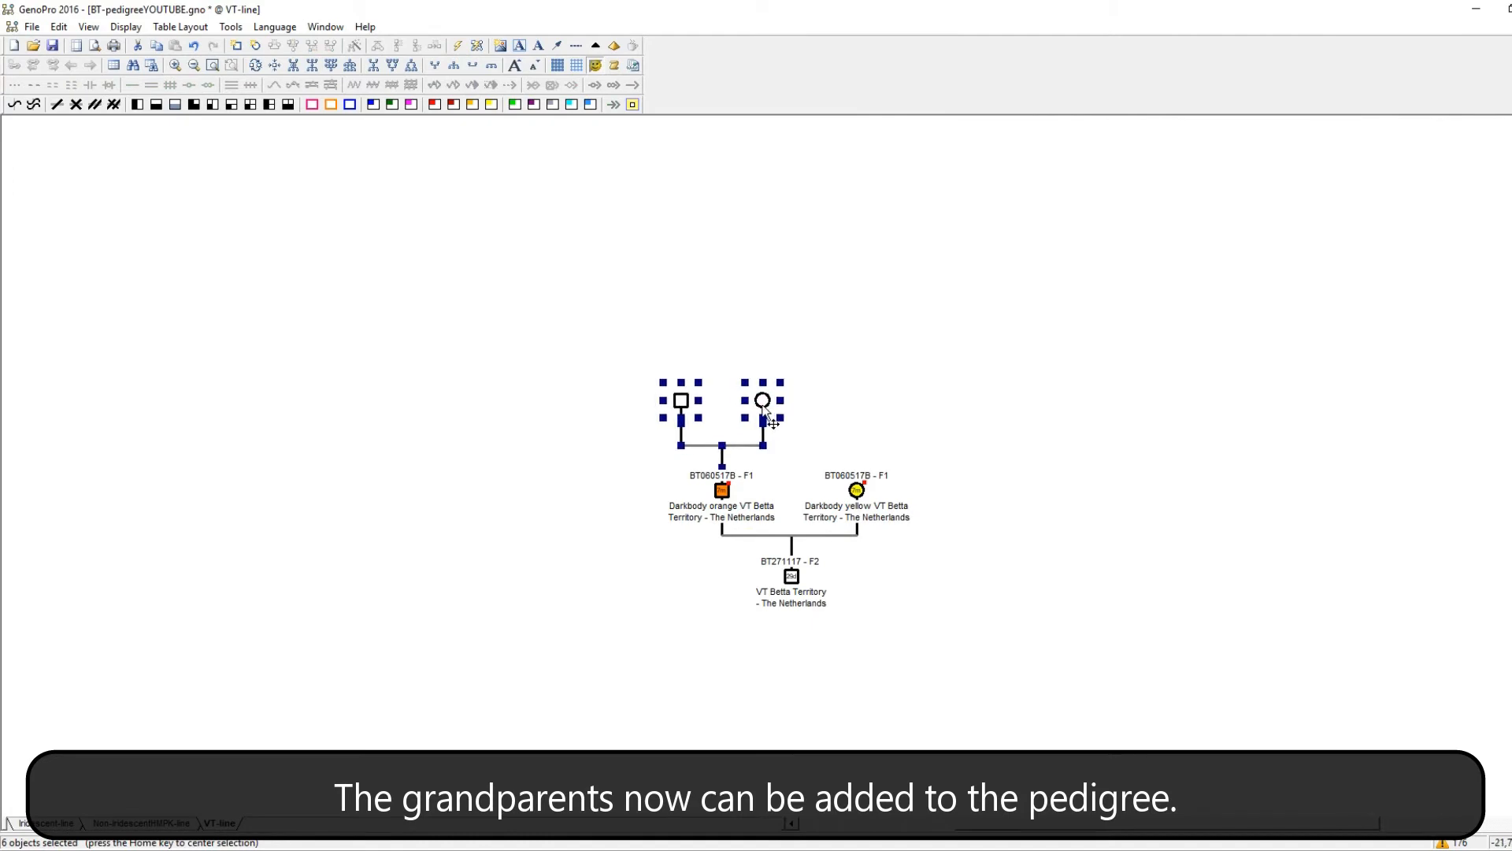
left_click_drag(774, 416, 925, 416)
Link the mother as a child to the grandparents' family line and shift the grandfather's symbol outward.
right_click(925, 417)
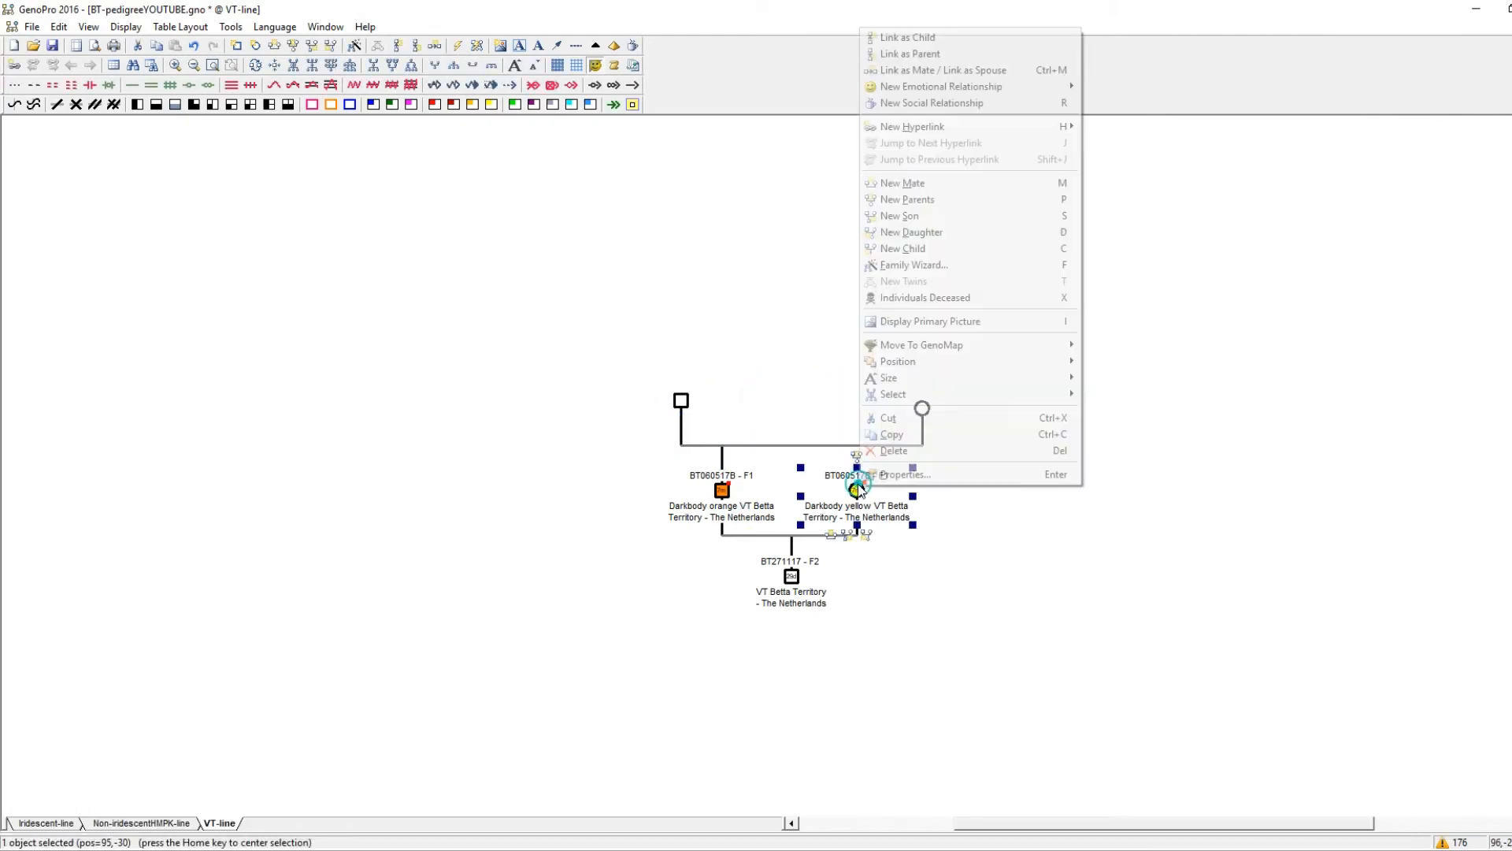
left_click(905, 34)
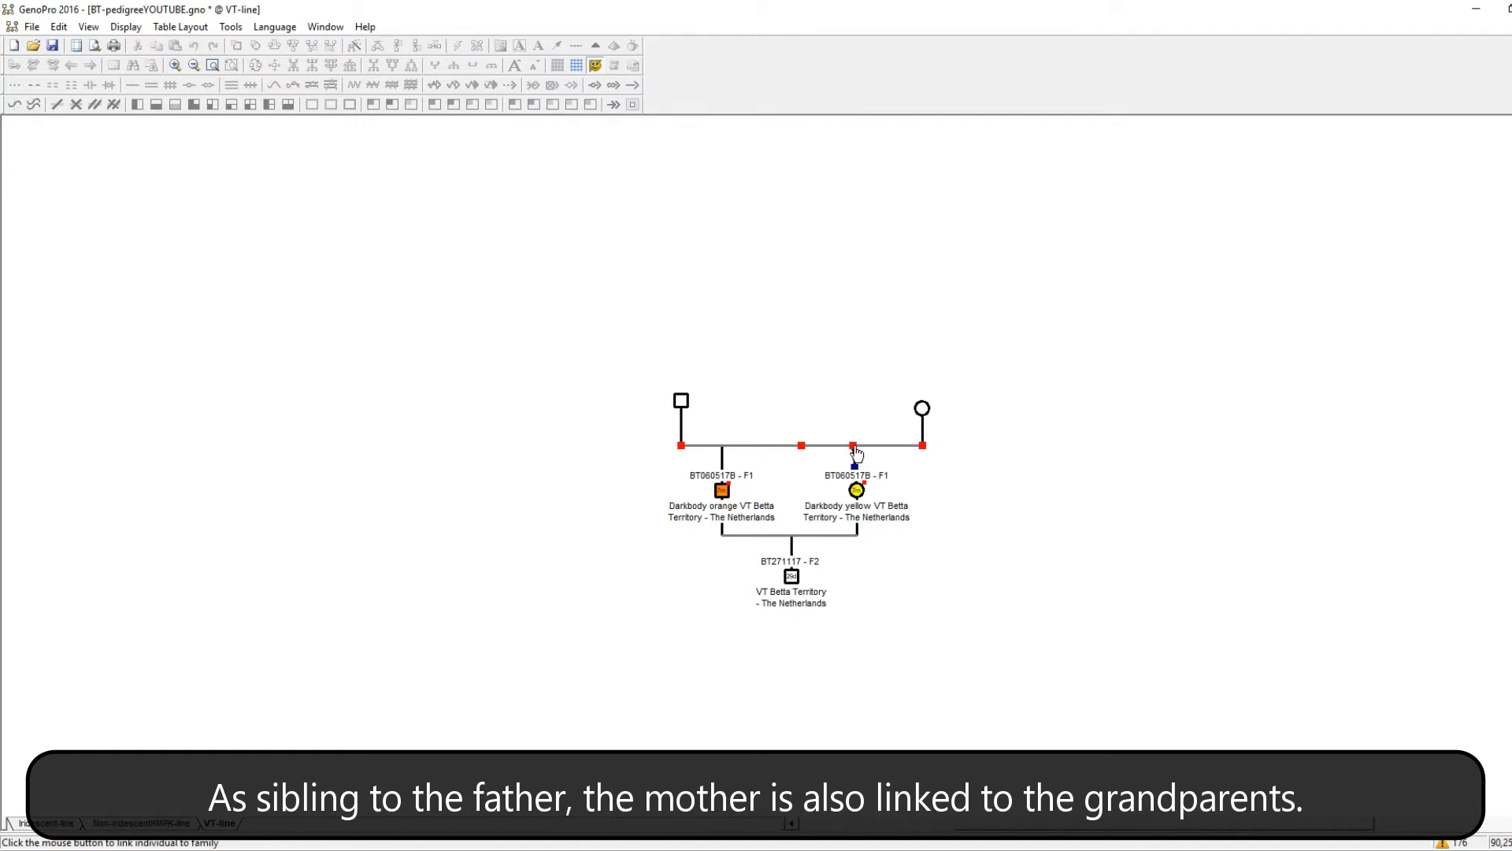
left_click(853, 447)
left_click_drag(686, 423, 674, 423)
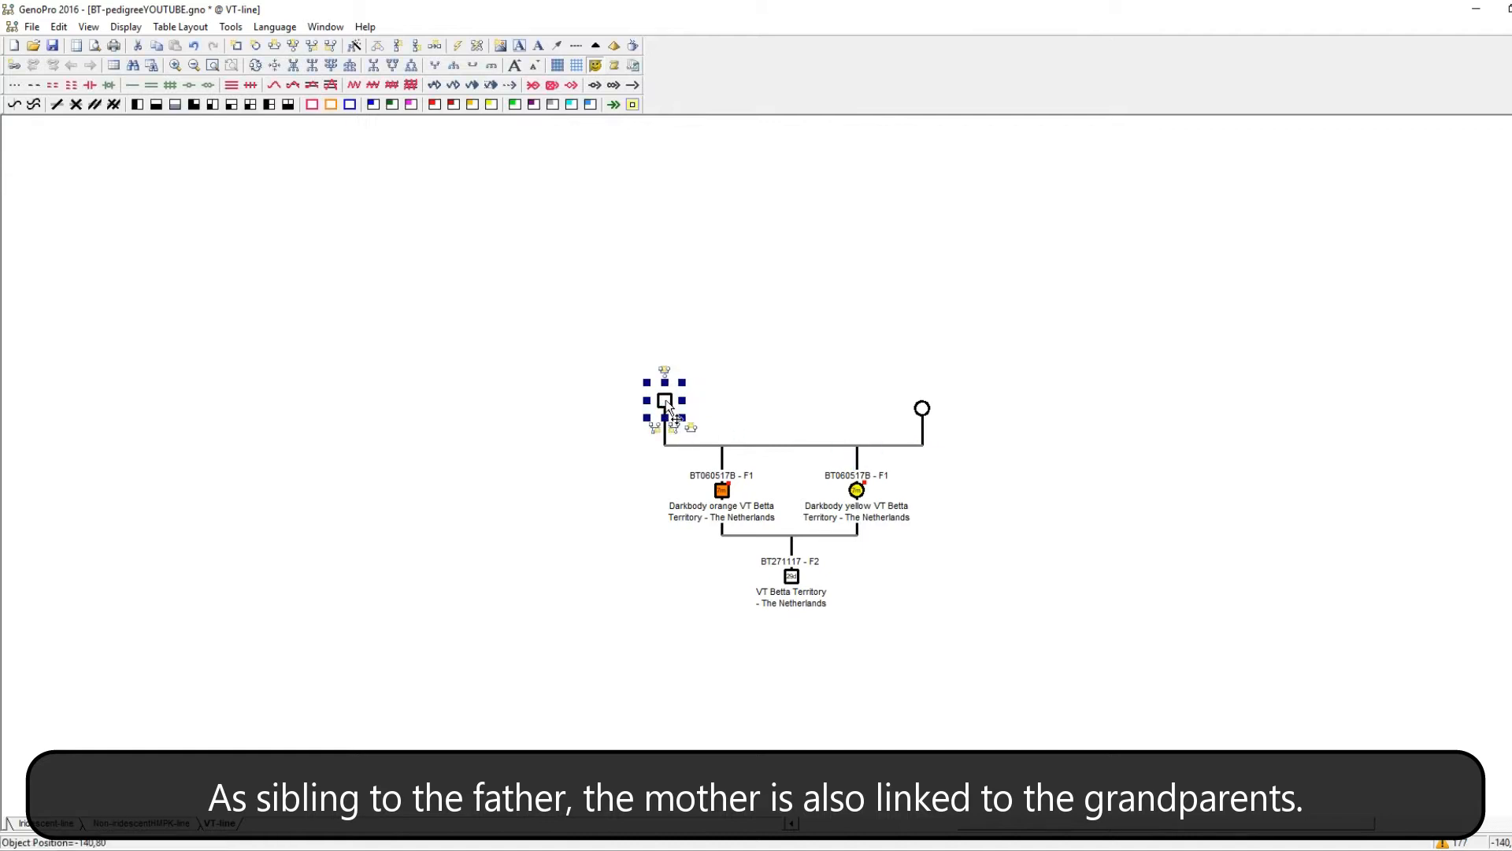
Enter the grandfather as Darkbody orange dalmatian VT, Betta Territory - The Netherlands, nickname BT310817 - F3, with his spawning date and a 2-line display name.
double_click(666, 400)
type("Darkbody")
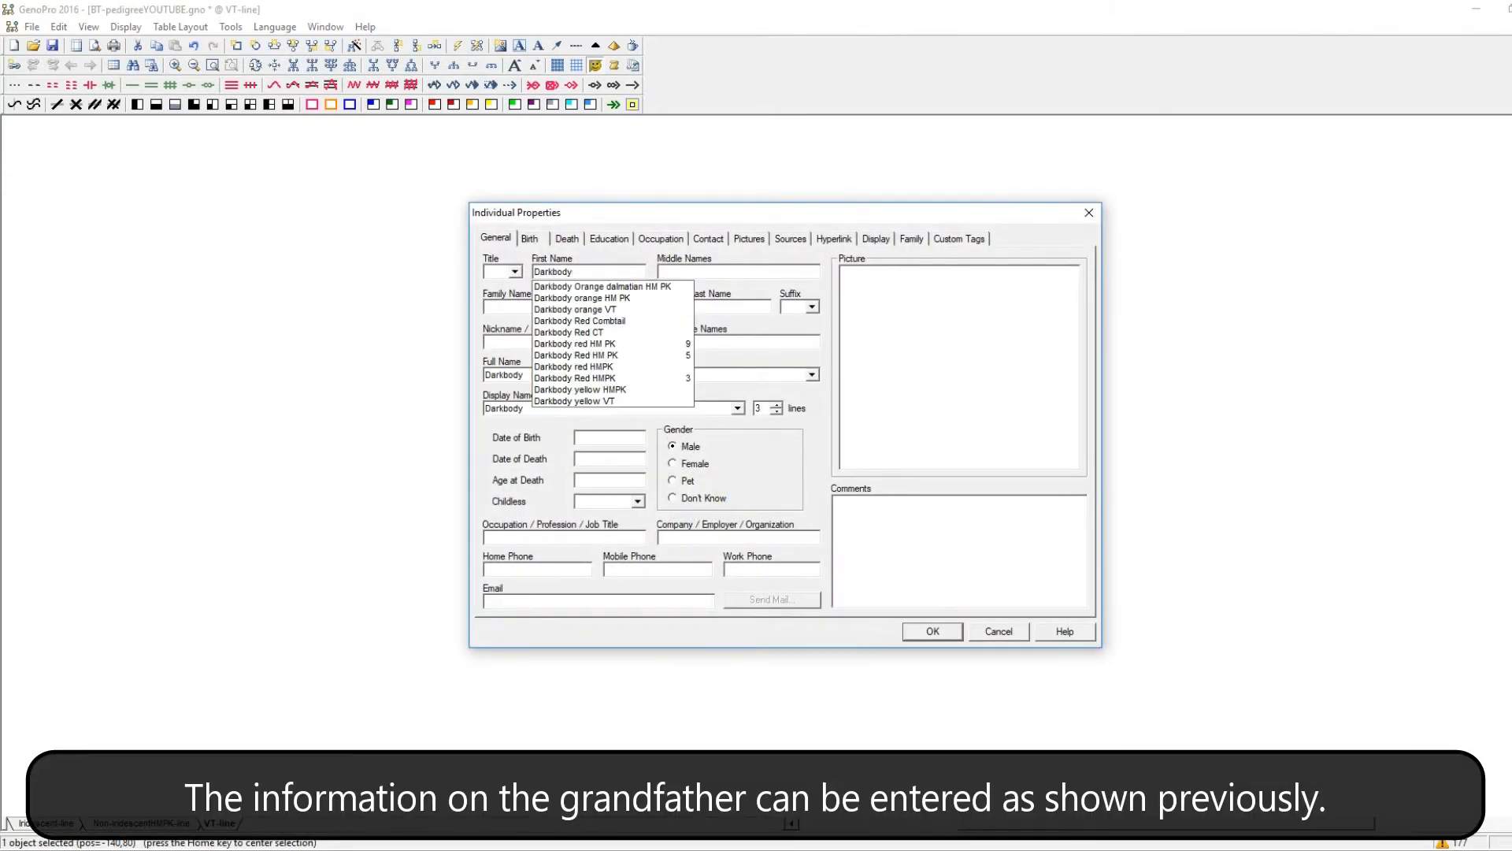
type(" orange dalmatian VT")
left_click(577, 307)
type("Betta Territory - The Netherlands")
left_click(565, 319)
left_click(558, 341)
type("BT310817 - F")
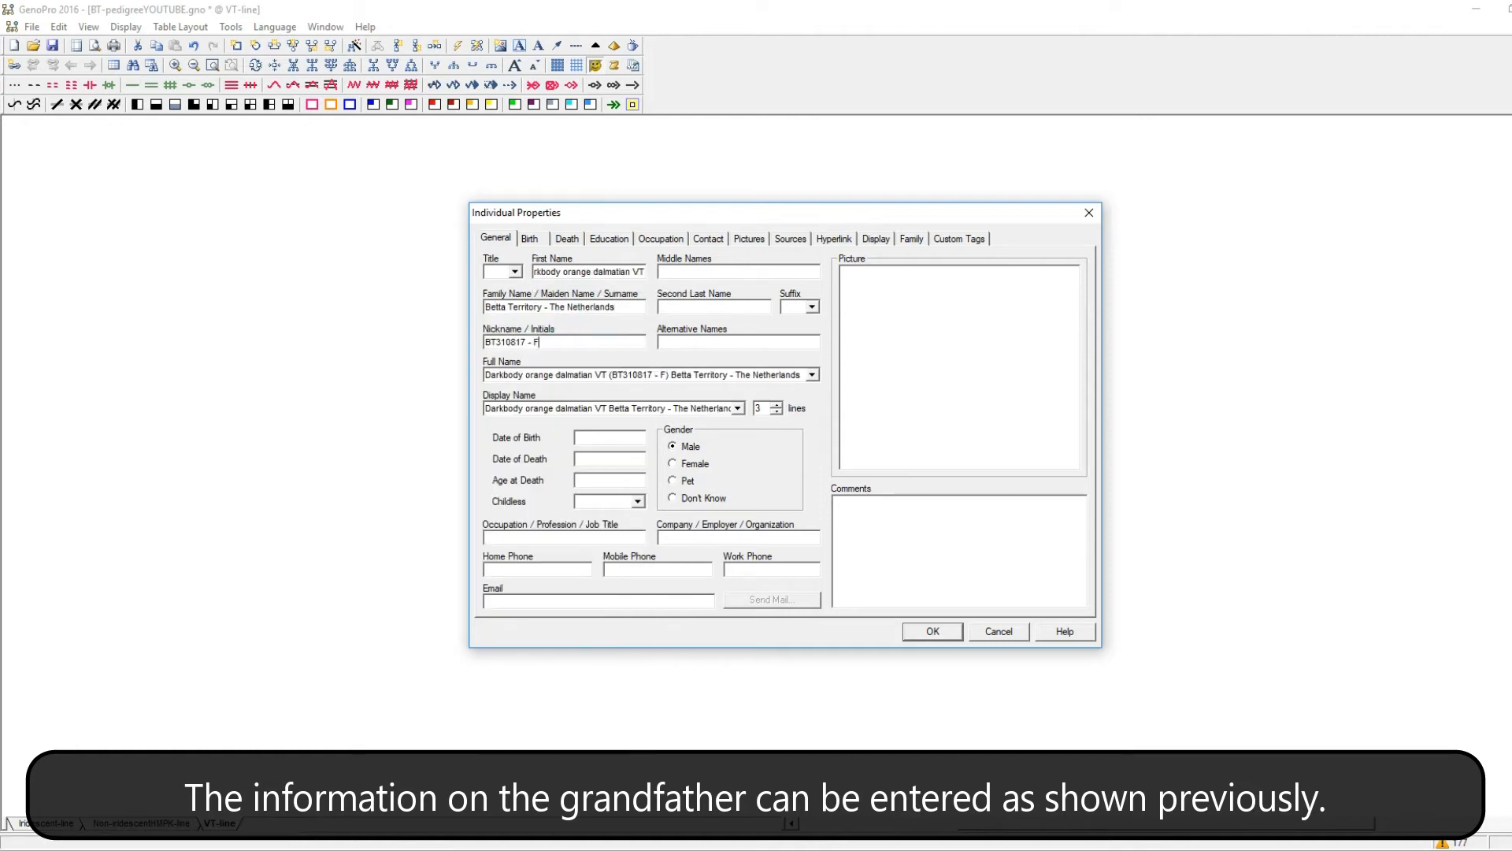
type("3")
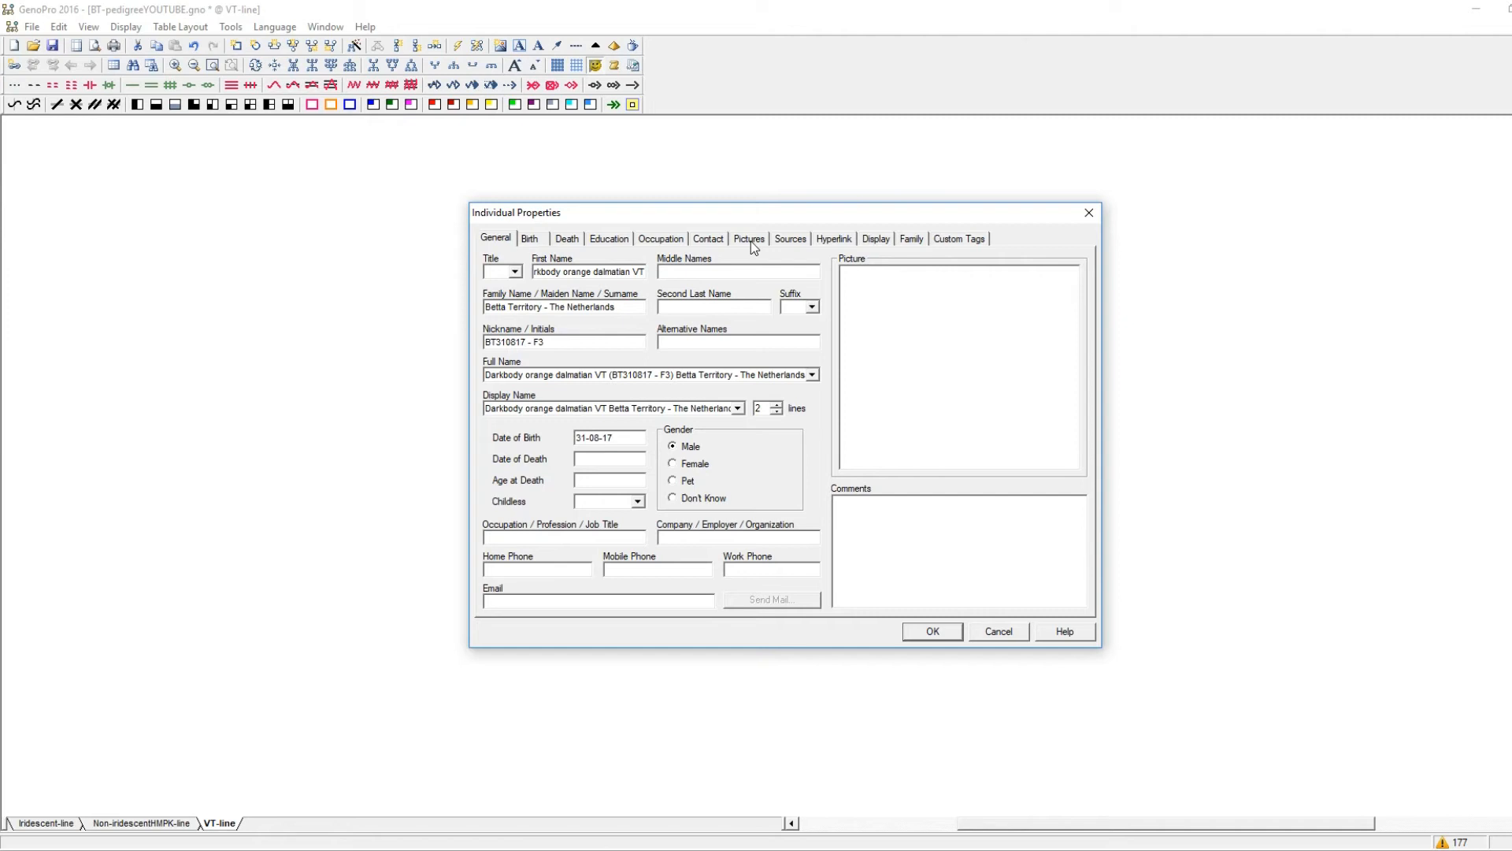
Attach the orange dalmatian sire's picture to the grandfather's record.
left_click(752, 242)
left_click(812, 314)
double_click(847, 527)
Set the colours of the grandfather's symbol, including its corner markings, and save his properties.
left_click(877, 241)
left_click(891, 338)
left_click(964, 356)
left_click(938, 345)
left_click(863, 400)
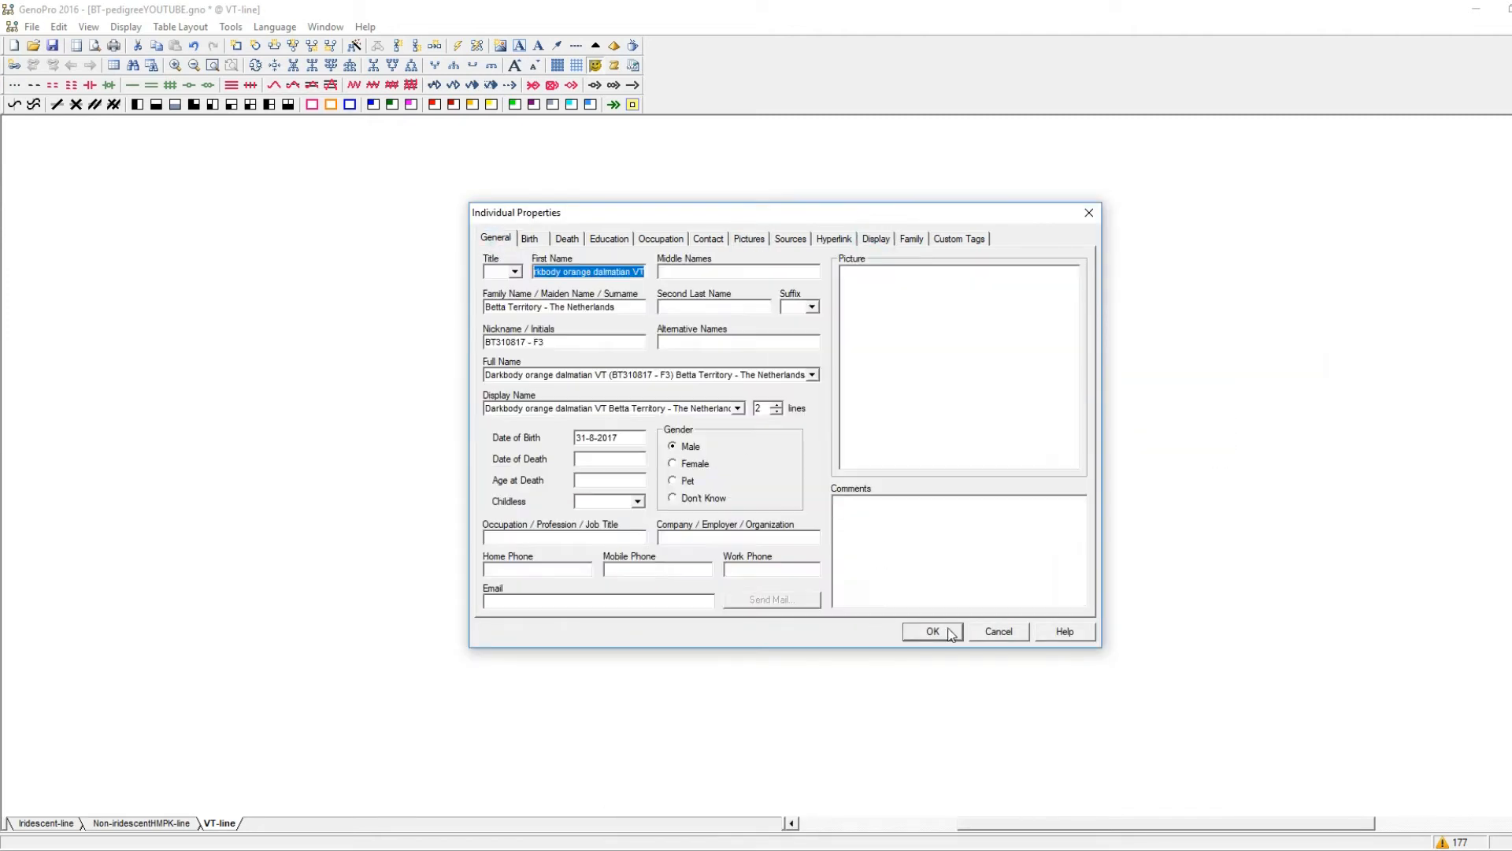
left_click(933, 631)
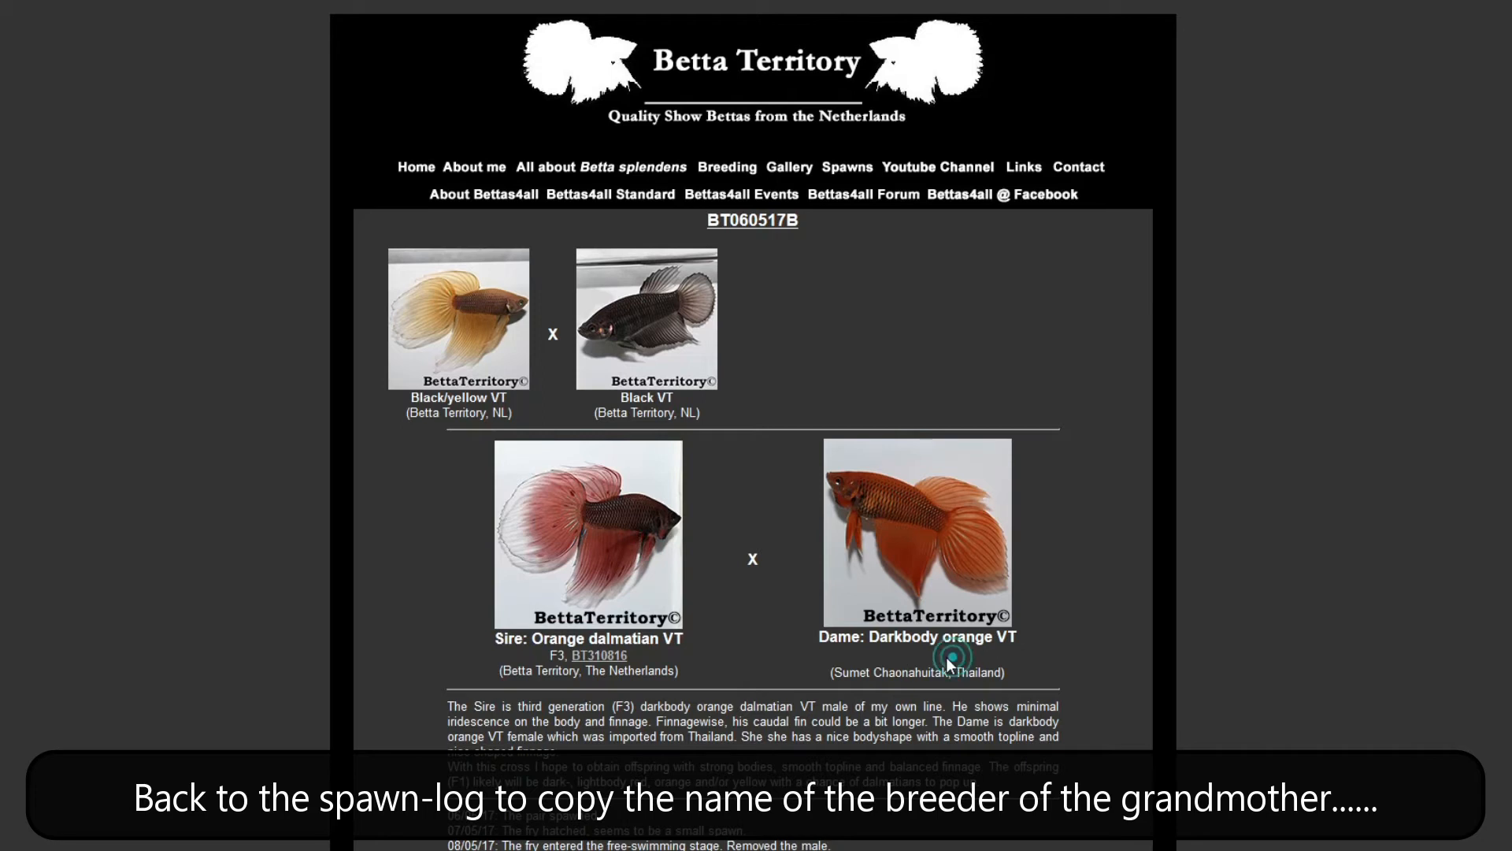
Copy the dame's breeder name and country from the spawn log as the grandmother's family name, with first name Darkbody orange VT and nickname F?
left_click_drag(1004, 674, 848, 675)
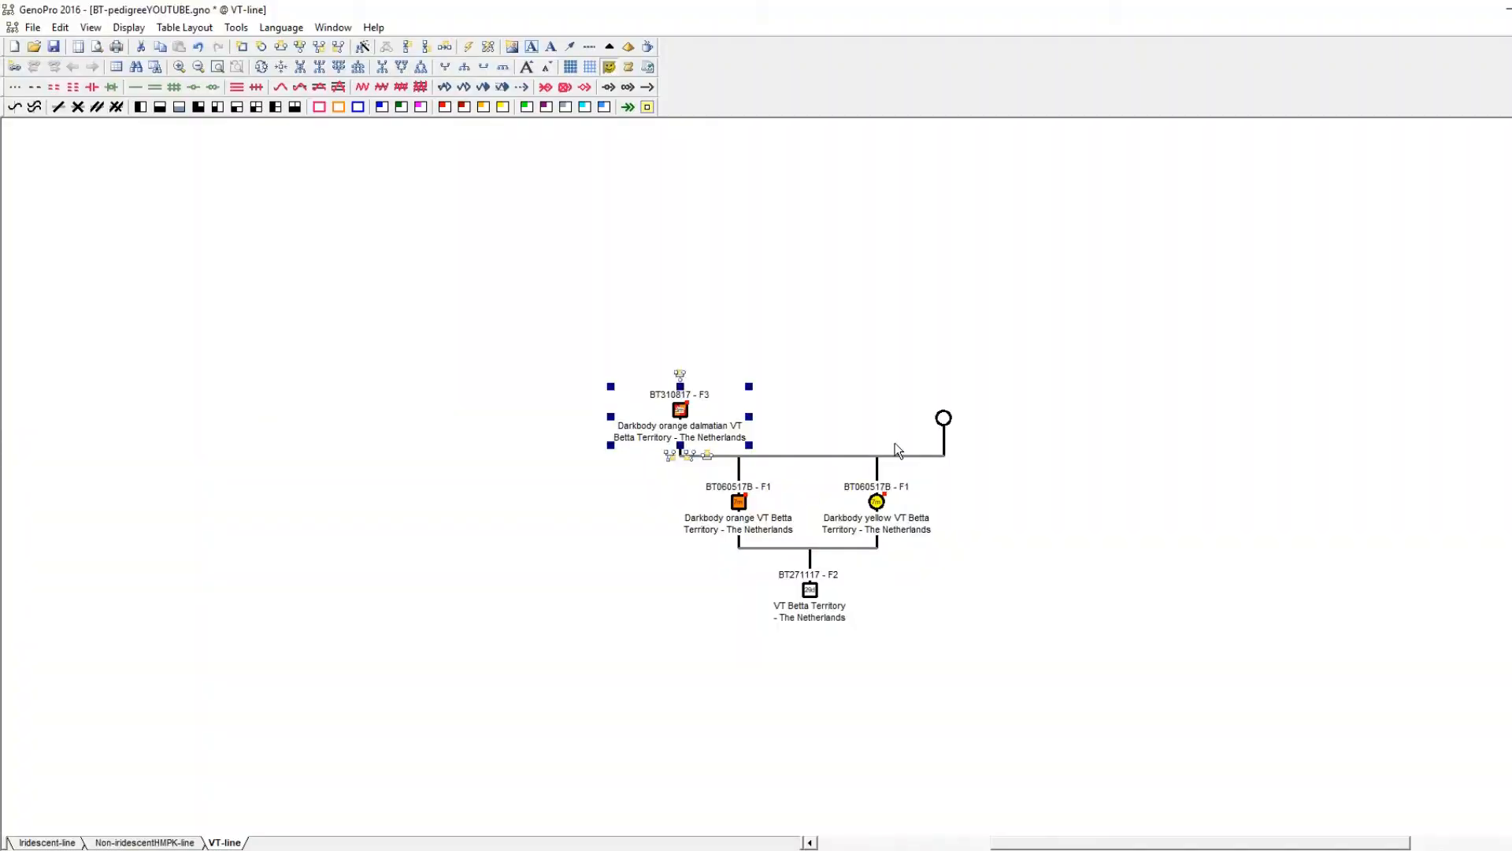
key("Return")
type("Darkbody")
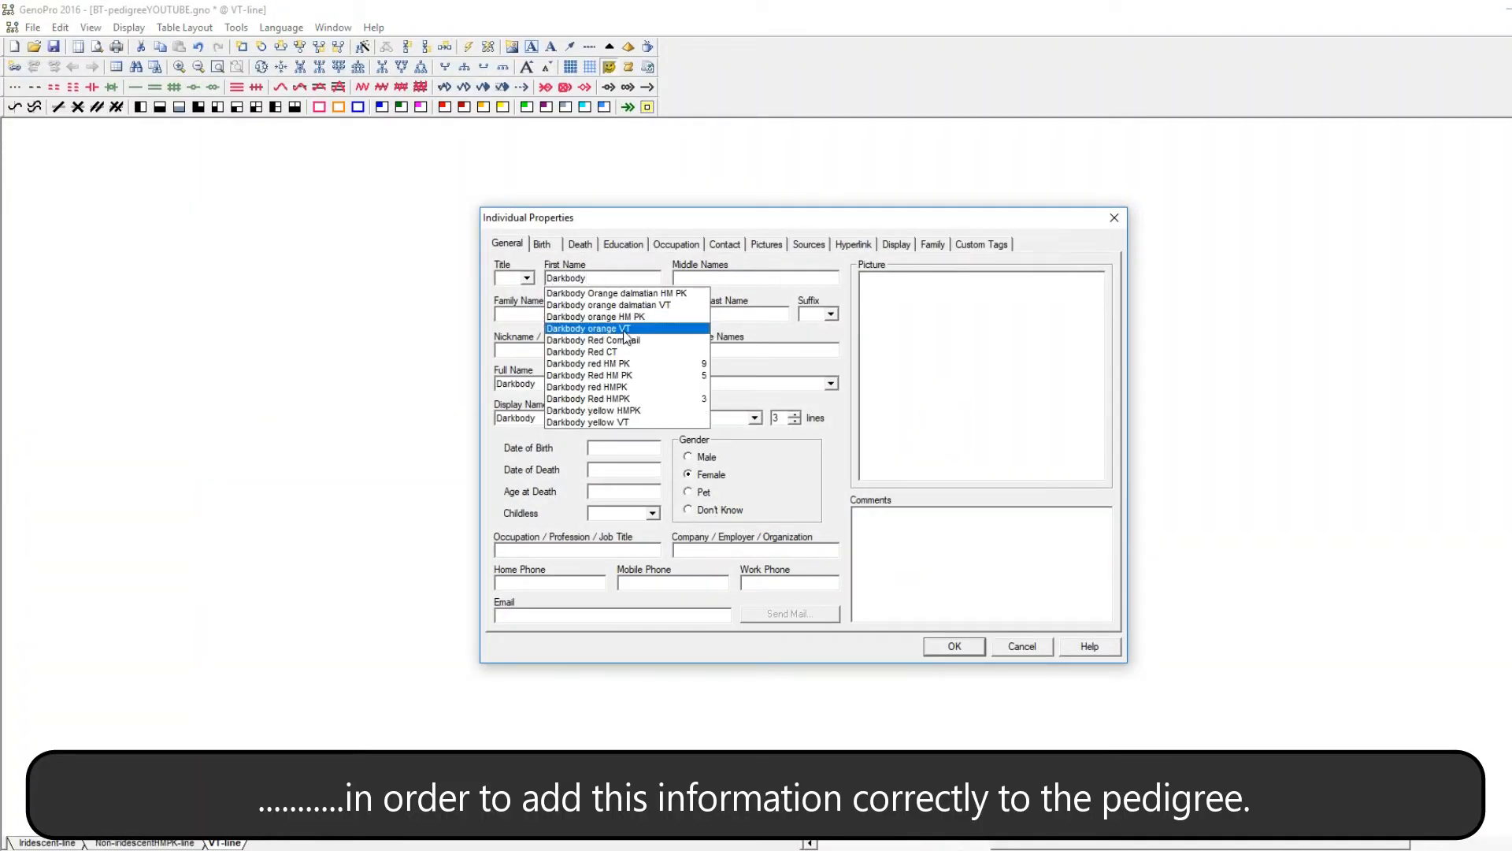
left_click(599, 328)
left_click(582, 314)
left_click(628, 349)
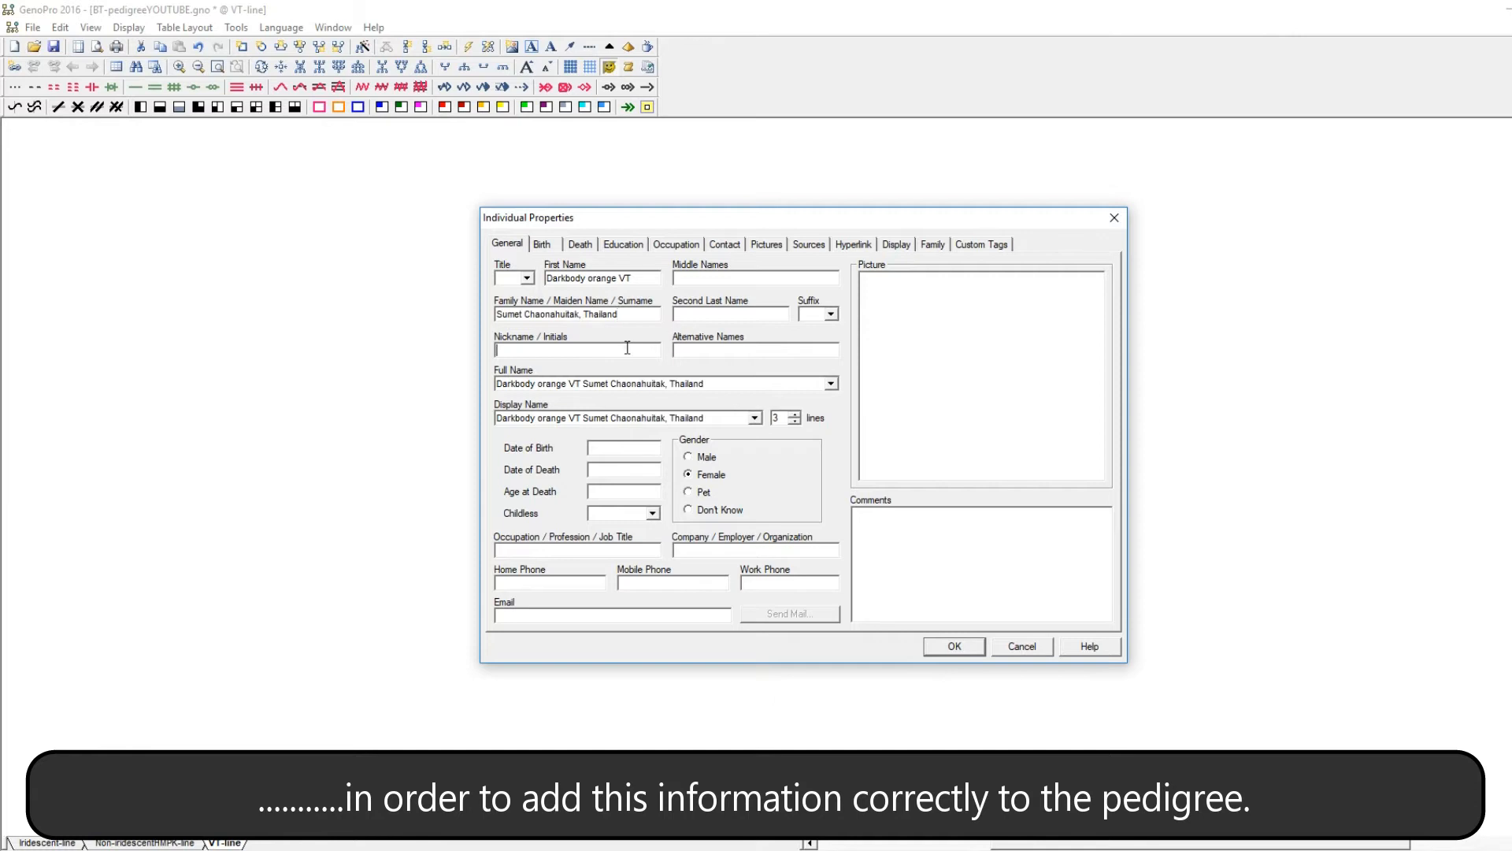
type("F?")
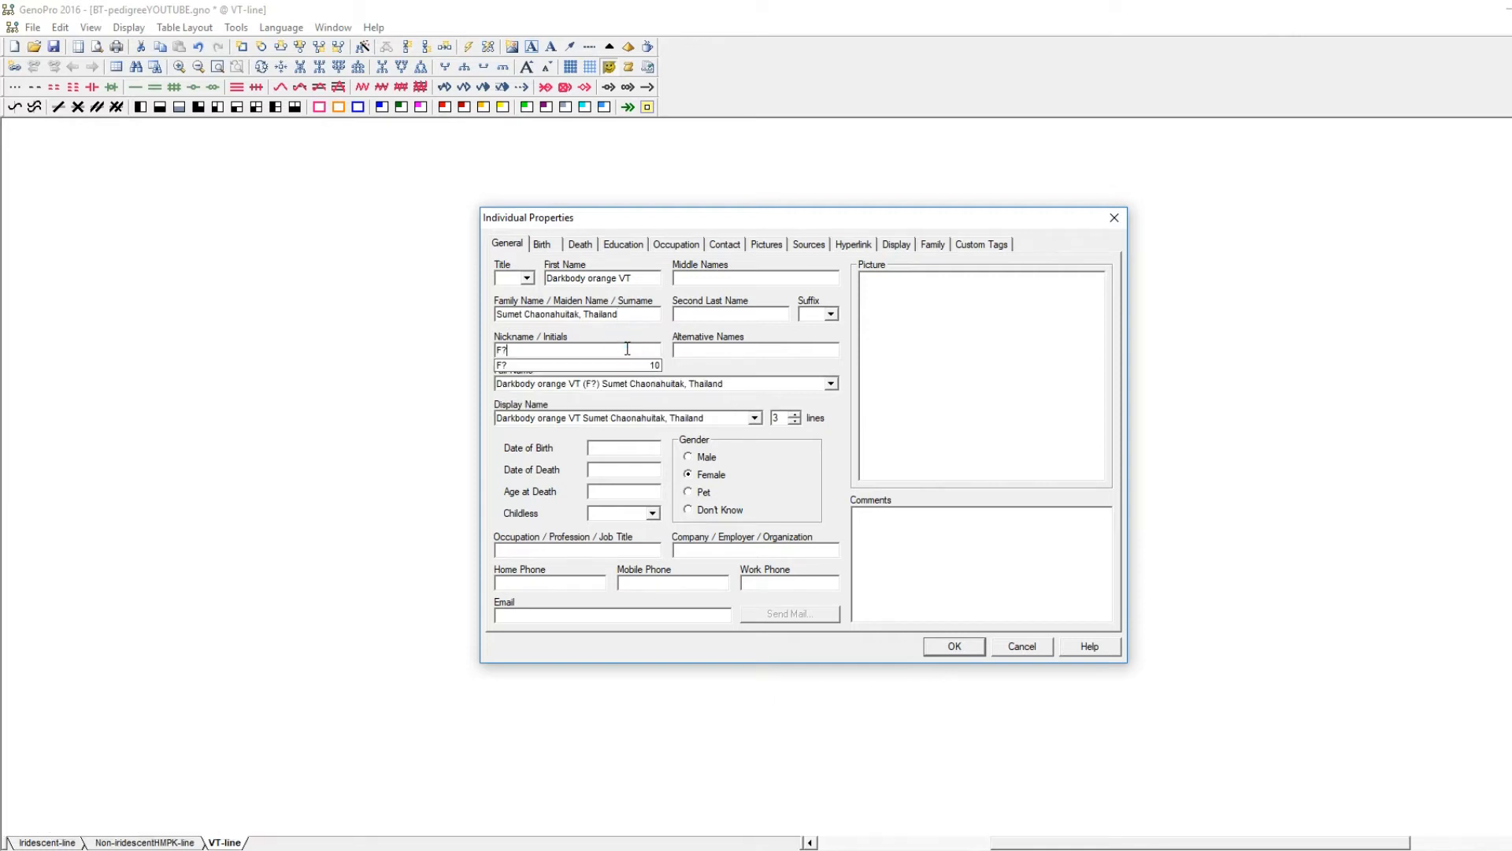
Attach the DameBT060517B picture to the grandmother and set her gender background to orange.
left_click(766, 244)
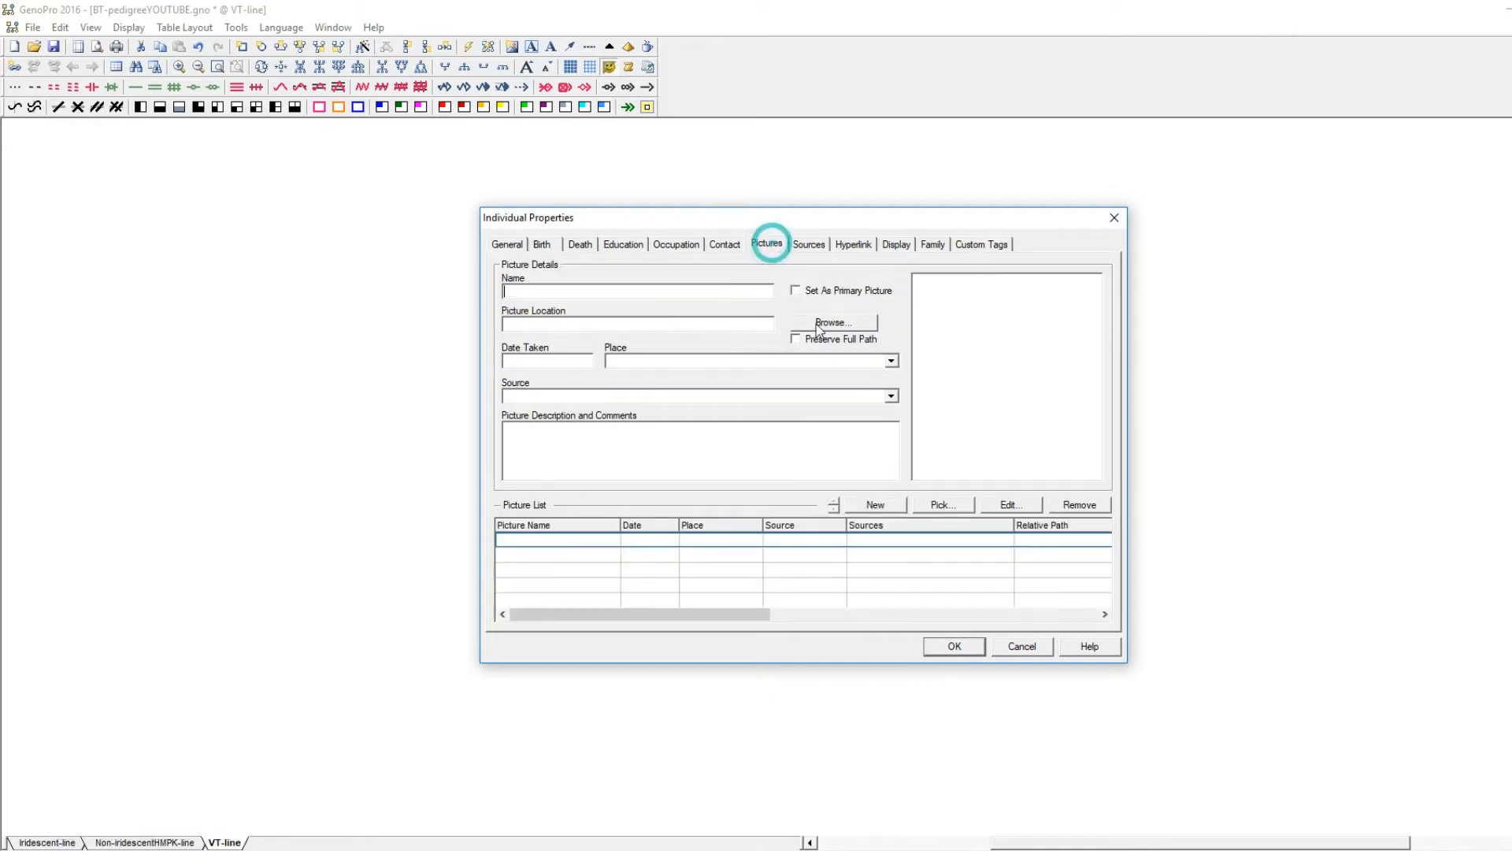
left_click(833, 324)
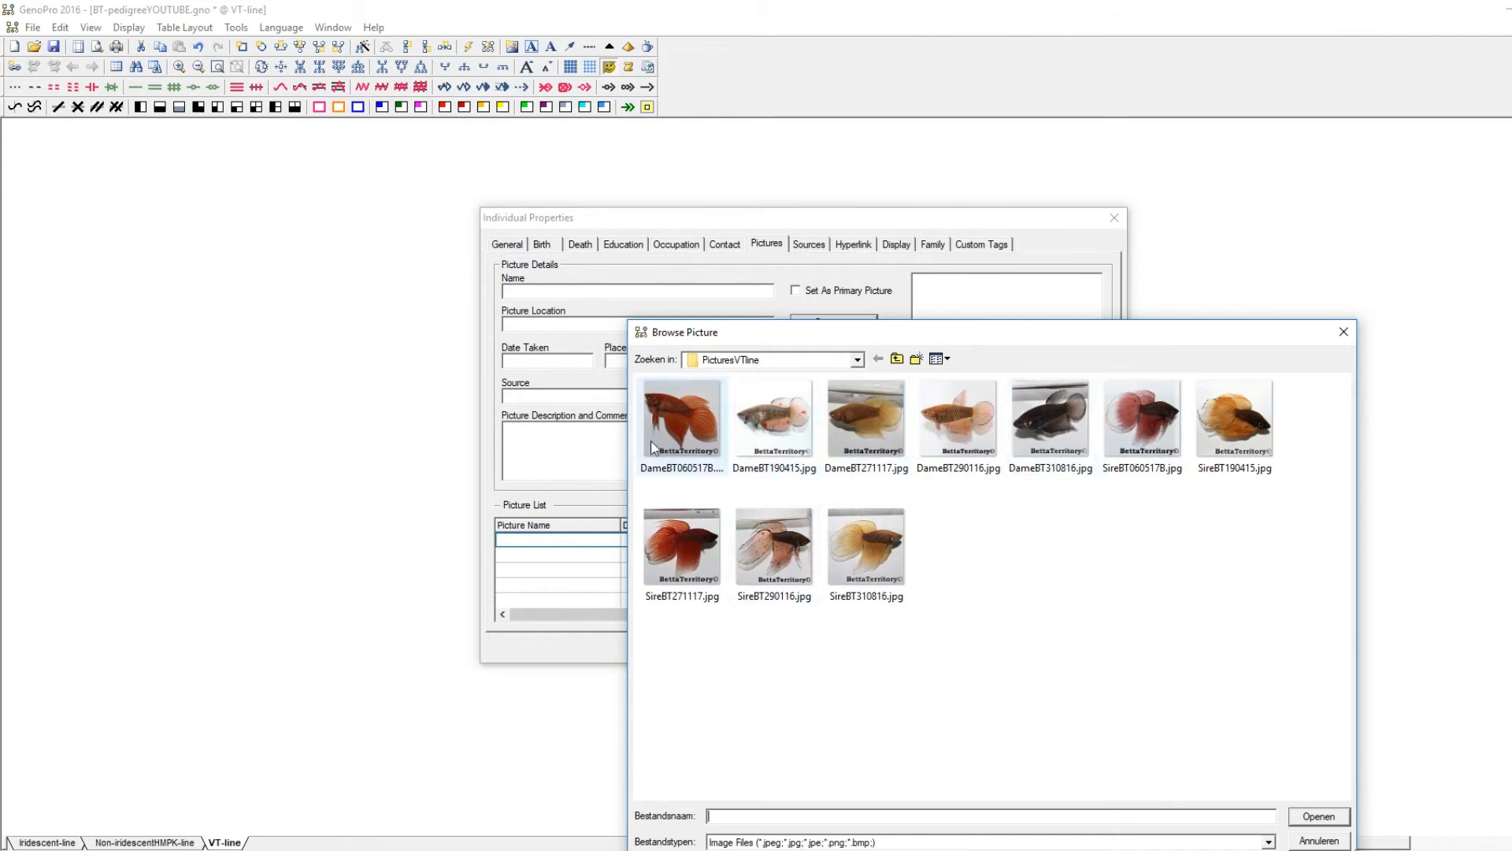
double_click(681, 417)
left_click(896, 244)
left_click(963, 323)
left_click(917, 381)
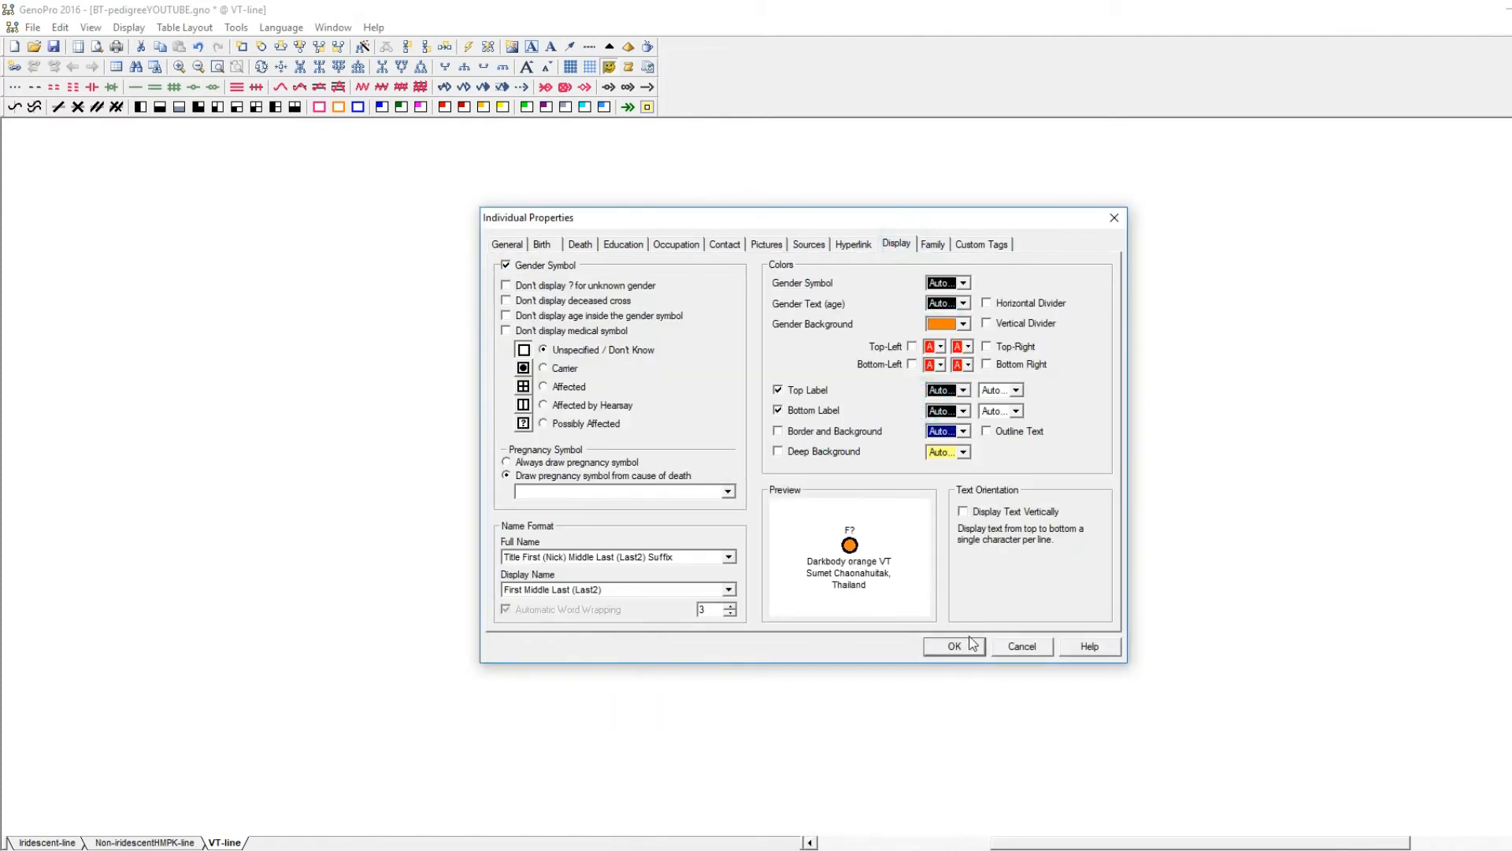
Set the grandmother's display name to 2 lines, save her properties and level her symbol with the grandfather's.
left_click(508, 245)
left_click(954, 646)
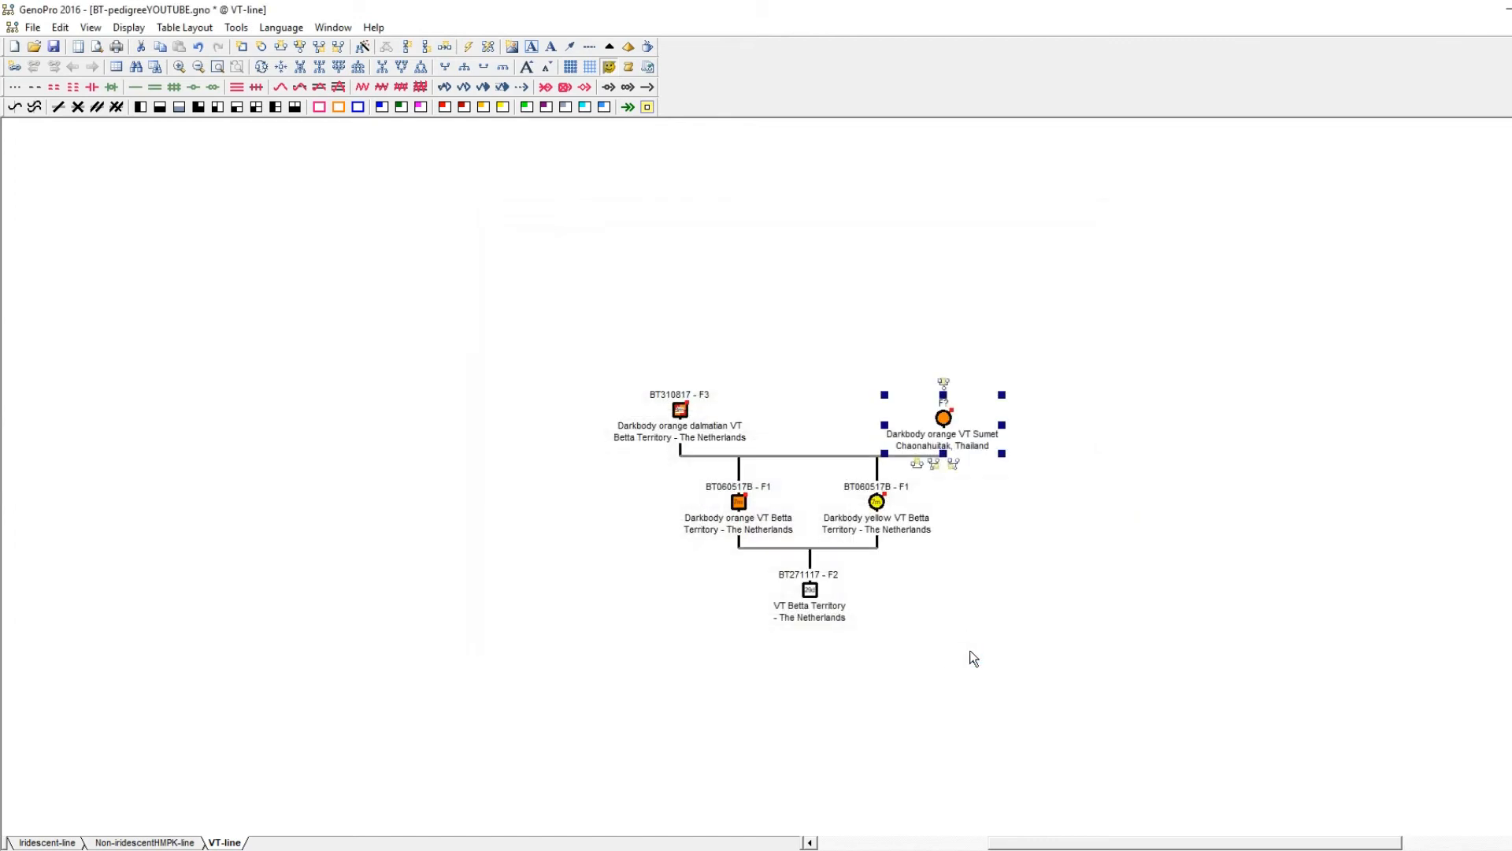
left_click_drag(938, 421, 940, 411)
left_click(1060, 544)
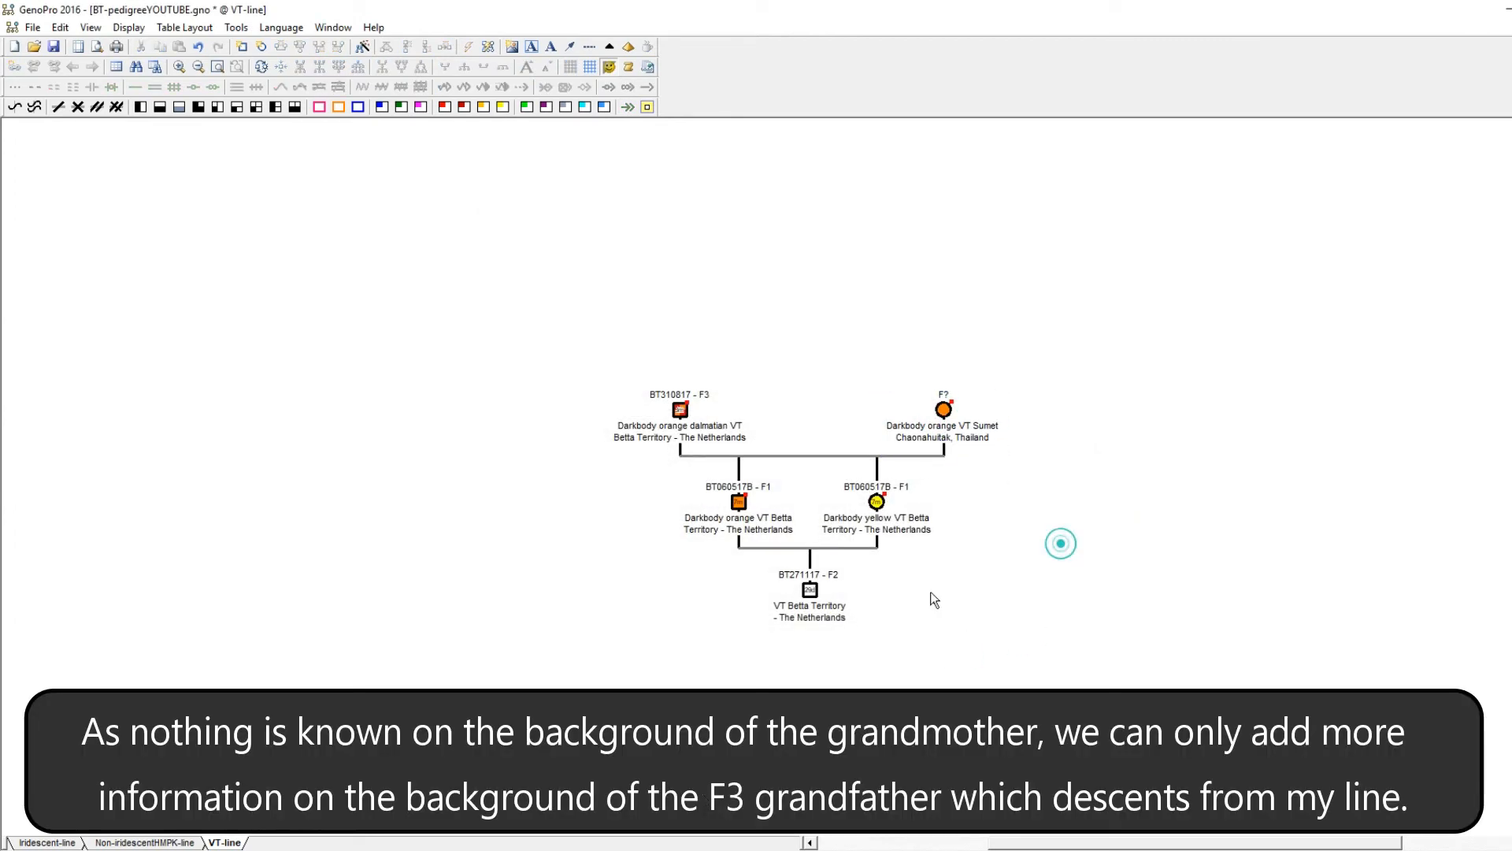
Switch to the browser and open the BT310816 spawn log to examine the F3 grandfather's parents.
key("alt+Tab")
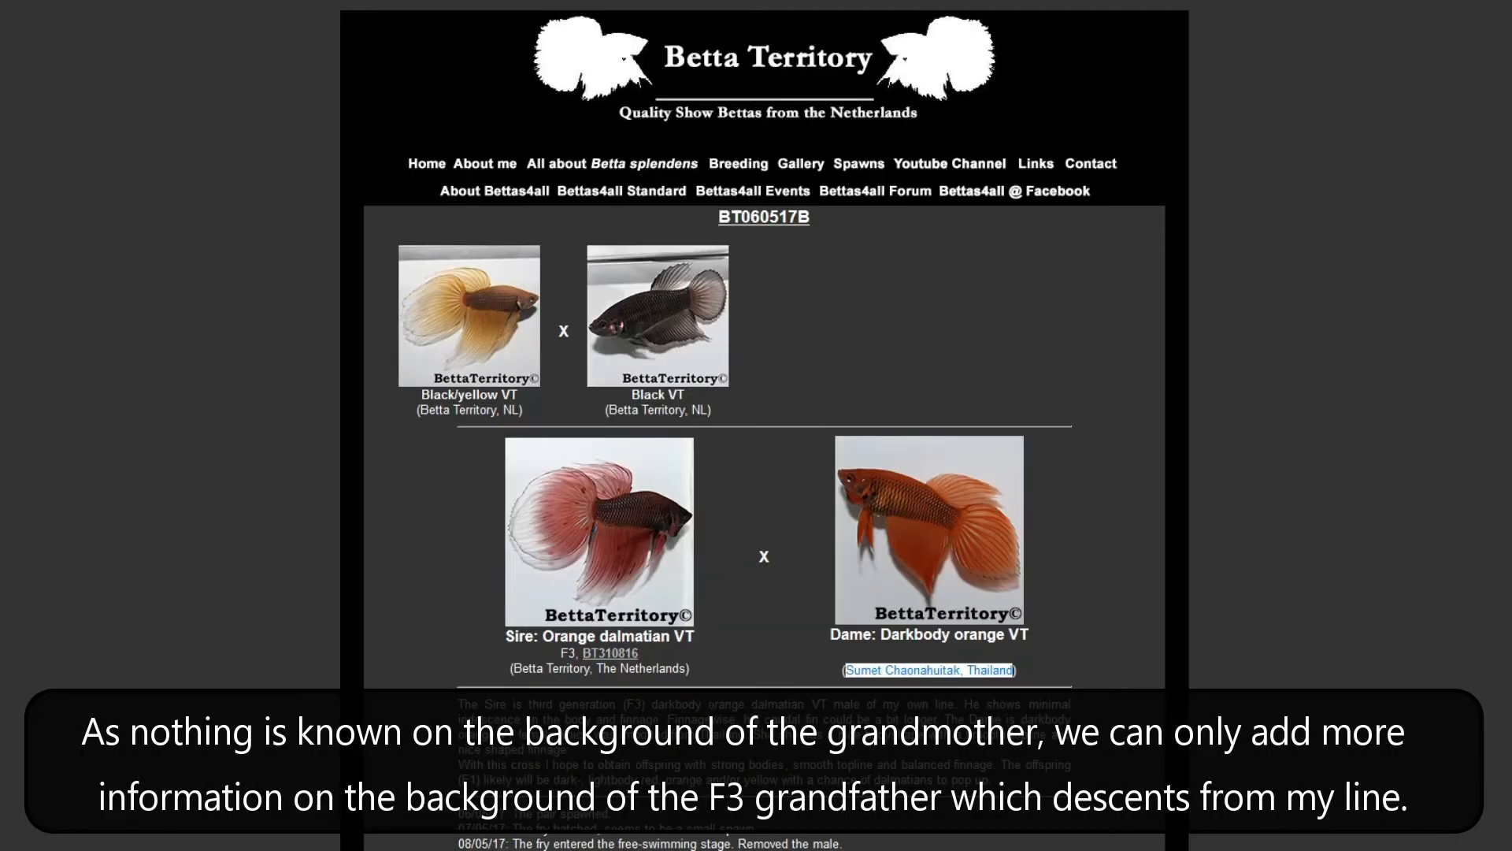
left_click(609, 655)
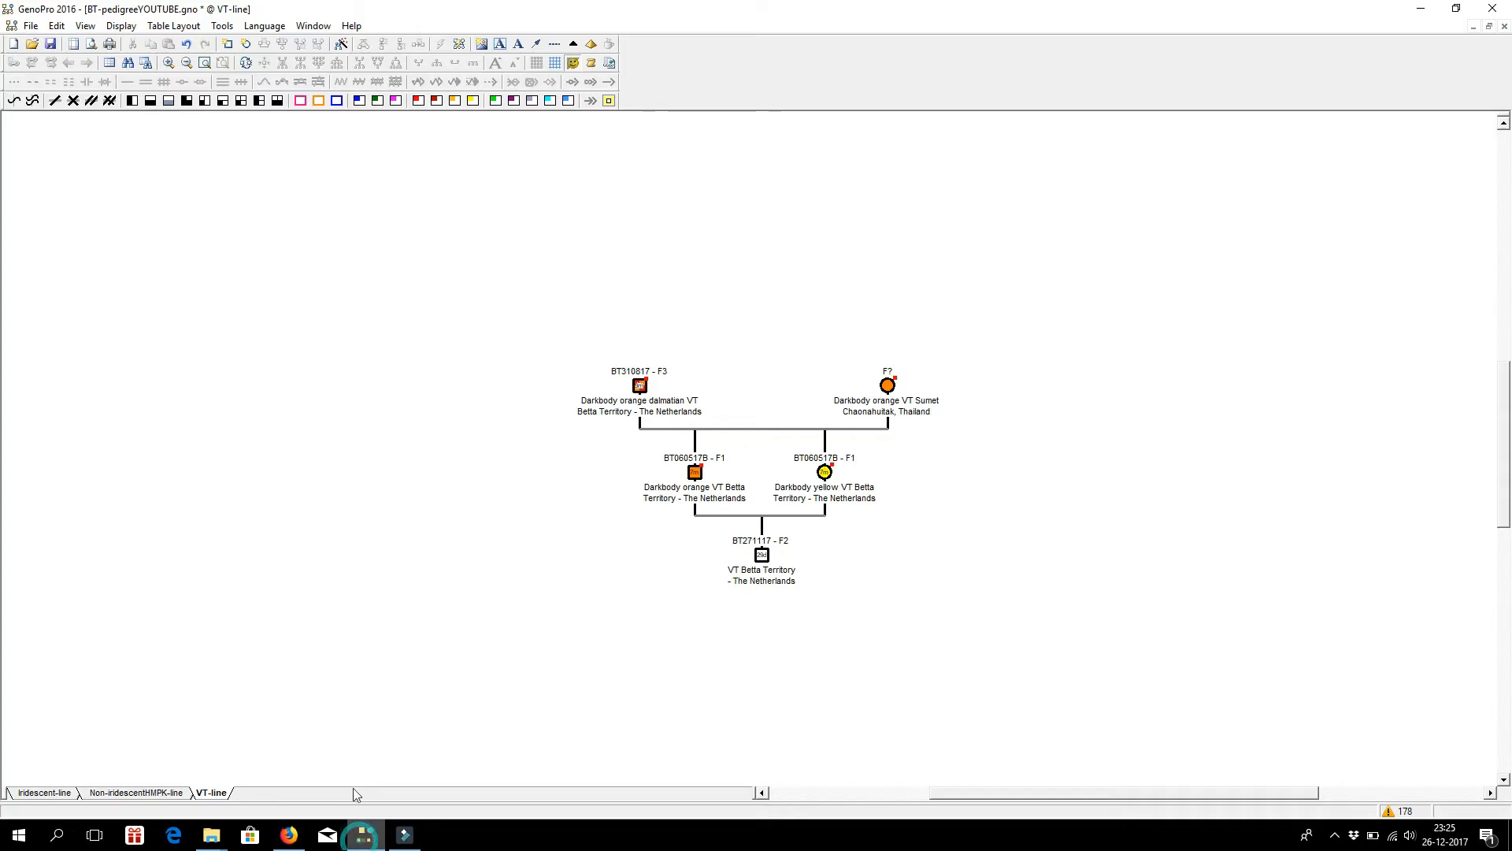
Back in GenoPro, add new parents to the F3 grandfather and spread their two symbols apart.
left_click(597, 386)
right_click(597, 386)
left_click(676, 540)
left_click(523, 337)
left_click_drag(600, 303, 577, 308)
left_click_drag(679, 304, 703, 313)
left_click(579, 307)
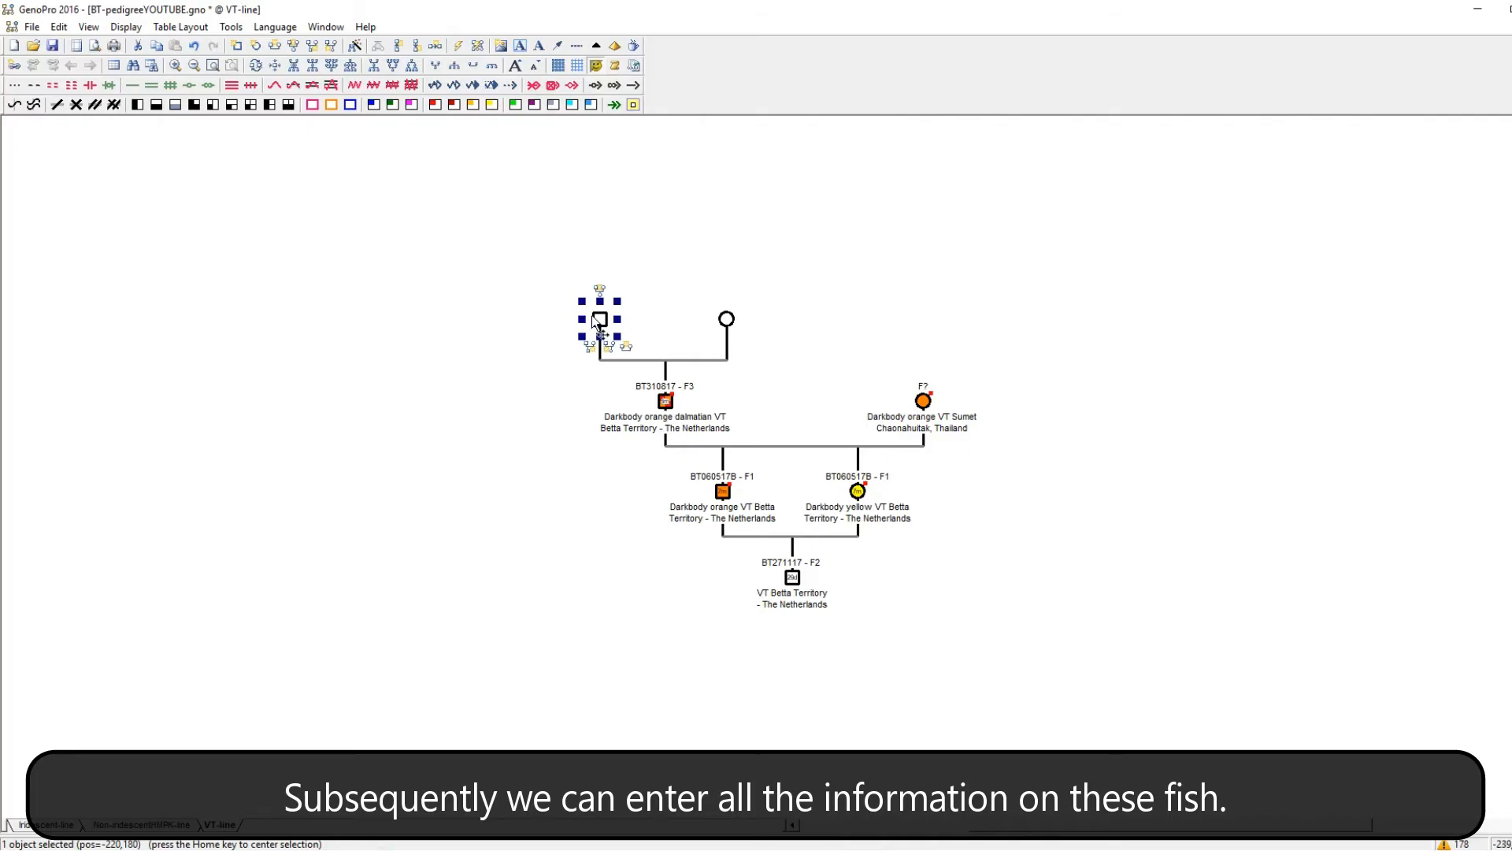
Enter the F3 grandfather's father as Darkbody yellow VT, family name Betta Territory - The Netherlands, nickname BT290116 - F2.
double_click(577, 308)
type("Darkbody yellow")
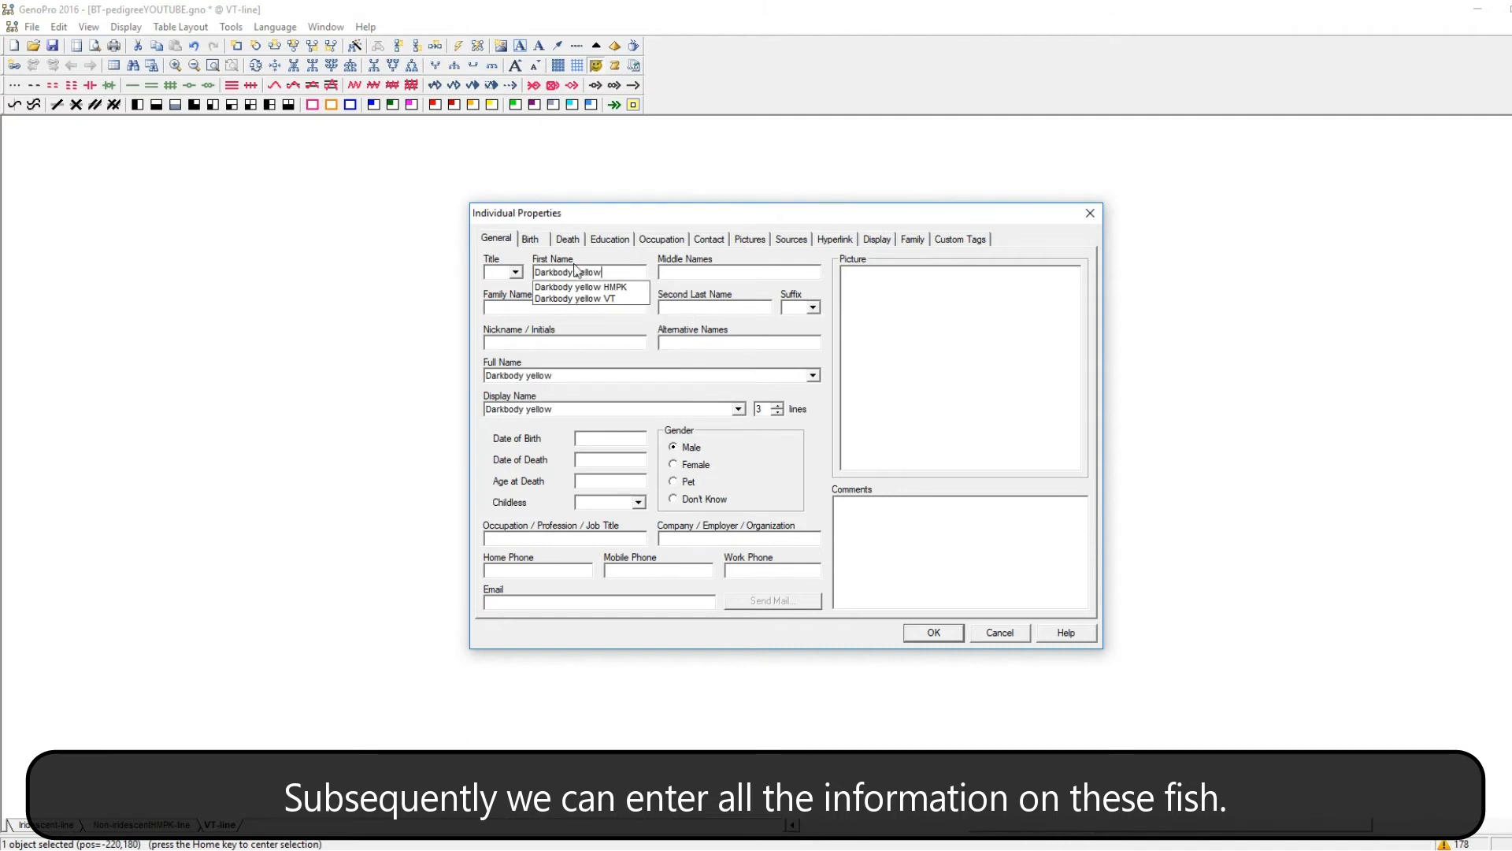
left_click(580, 299)
left_click(575, 310)
type("Be")
left_click(567, 321)
left_click(562, 345)
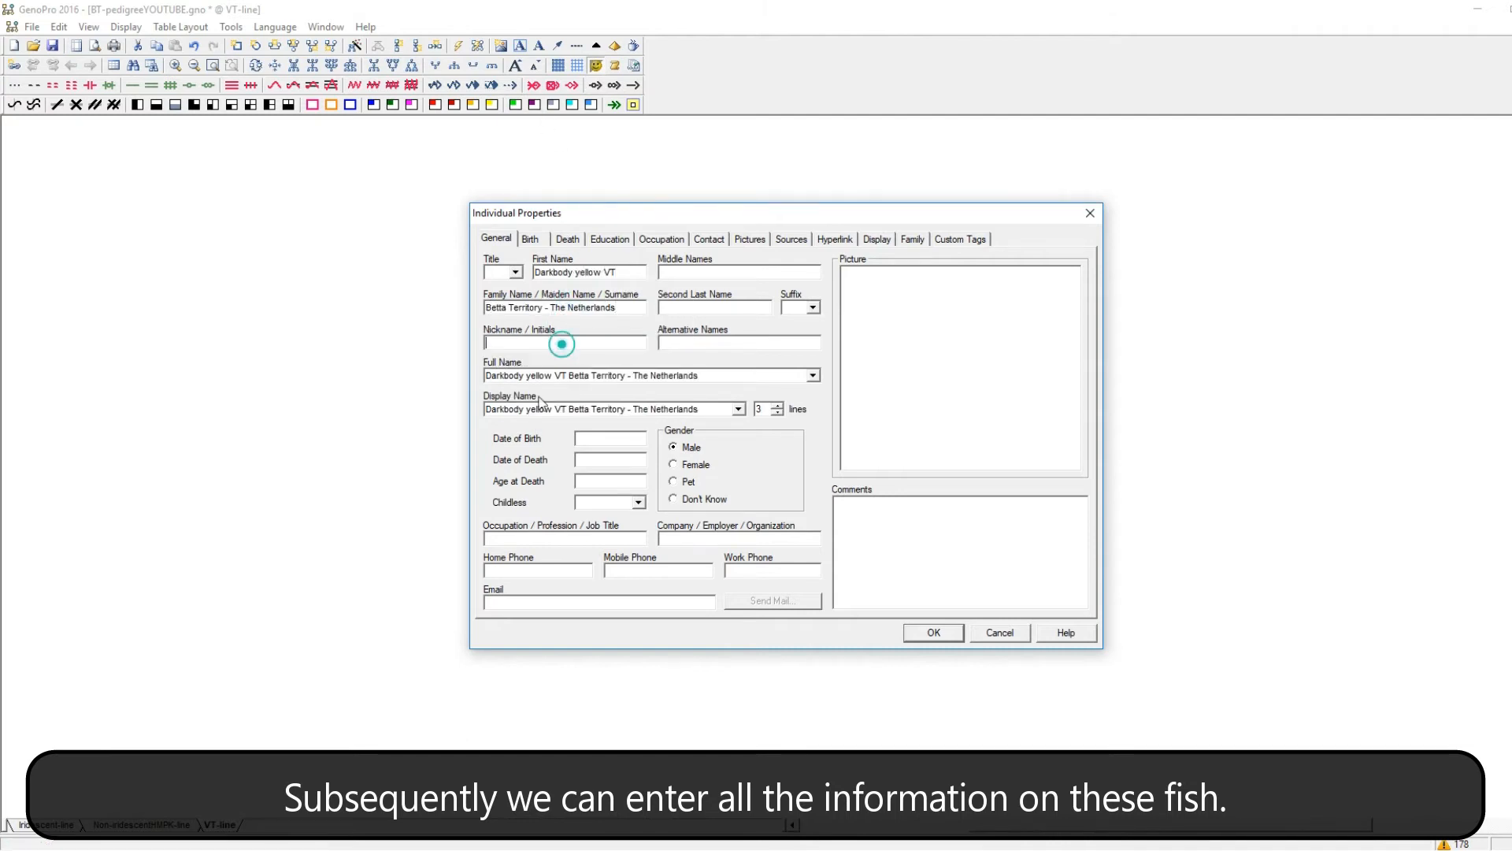
type("BT29")
type("01")
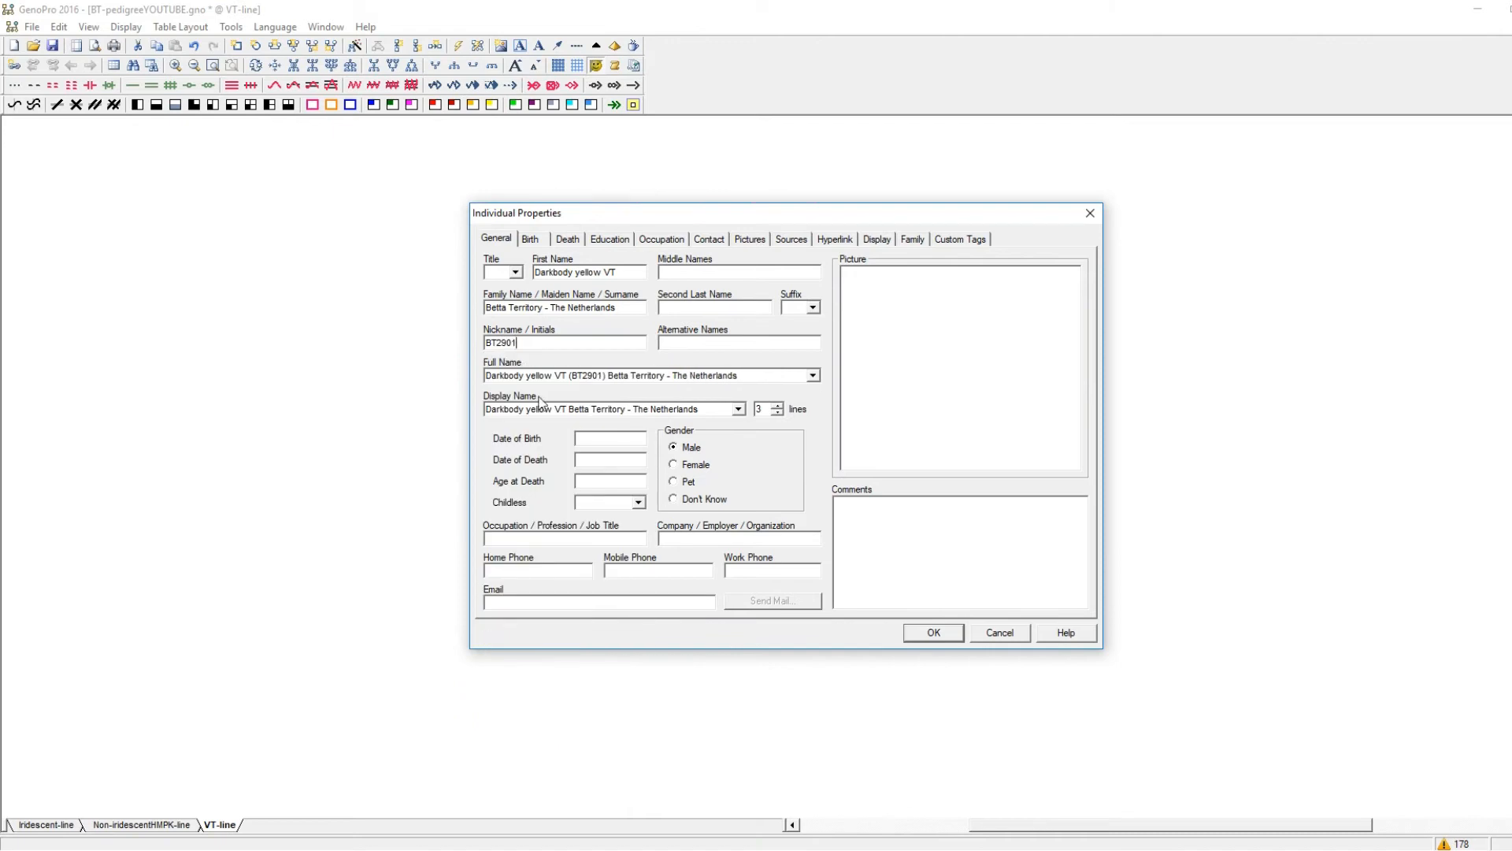
type("16 - F2")
Enter the yellow male's spawning date as date of birth and set his display name to 2 lines.
left_click(587, 439)
type("29-")
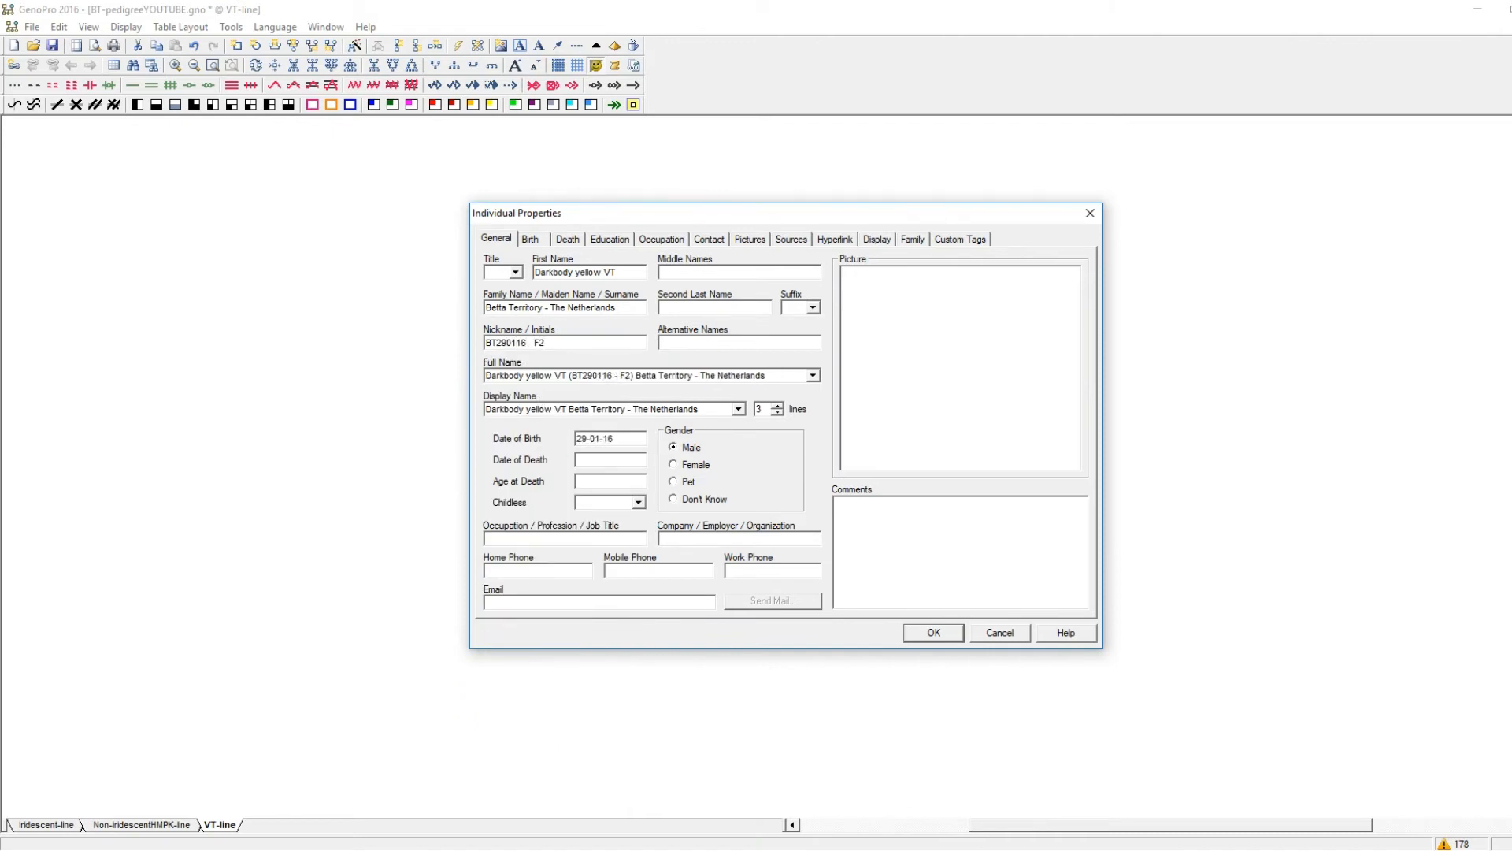
type("01-16")
left_click(777, 412)
Attach the picture SireBT310816.jpg to the yellow male's record.
left_click(751, 240)
left_click(805, 317)
left_click(859, 571)
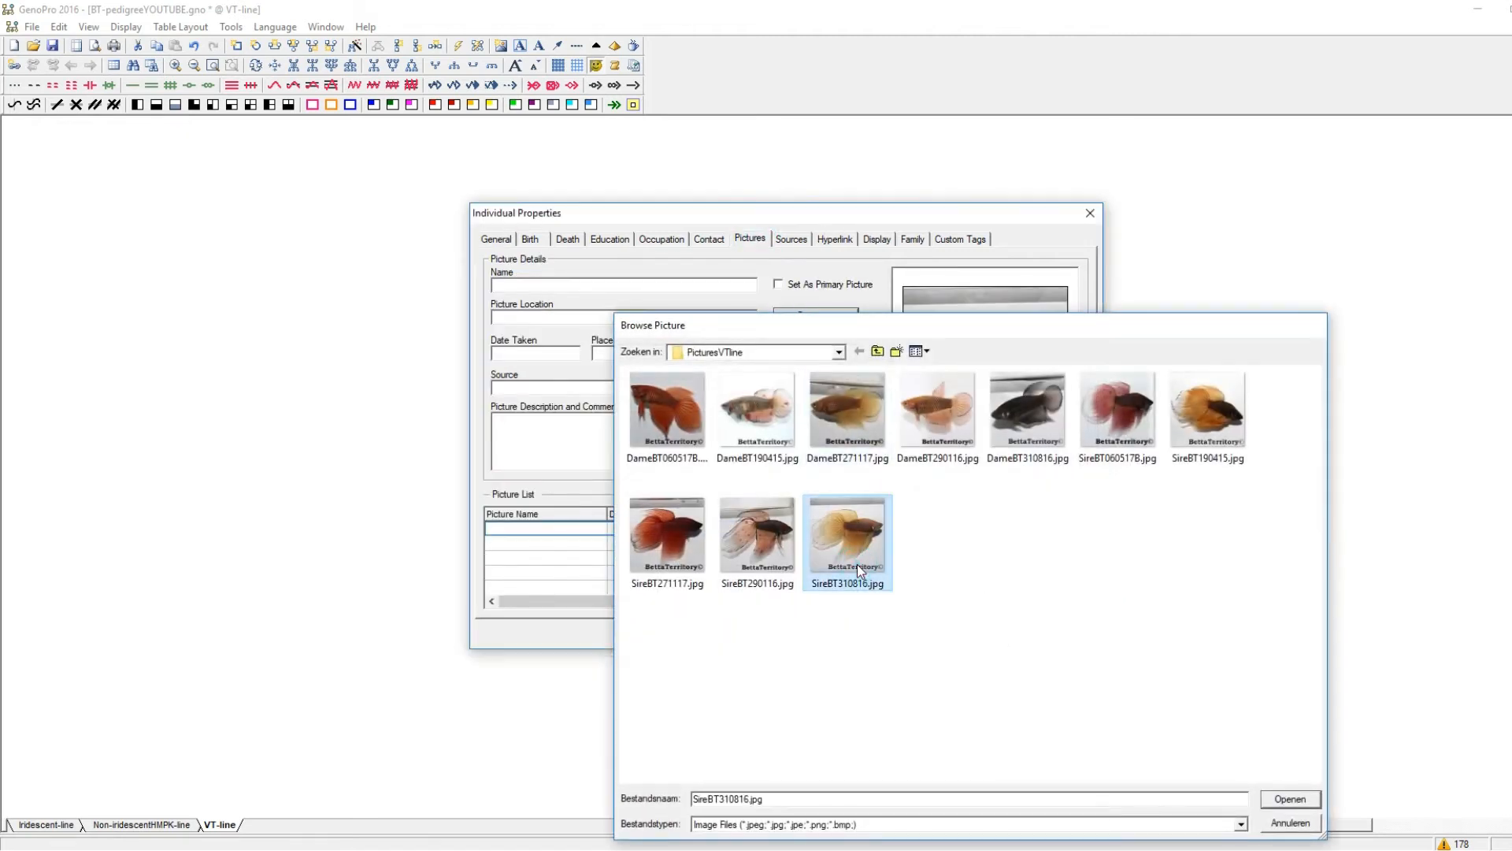
double_click(859, 571)
Set the gender background of the yellow male's symbol to yellow and save his properties.
left_click(876, 239)
left_click(942, 317)
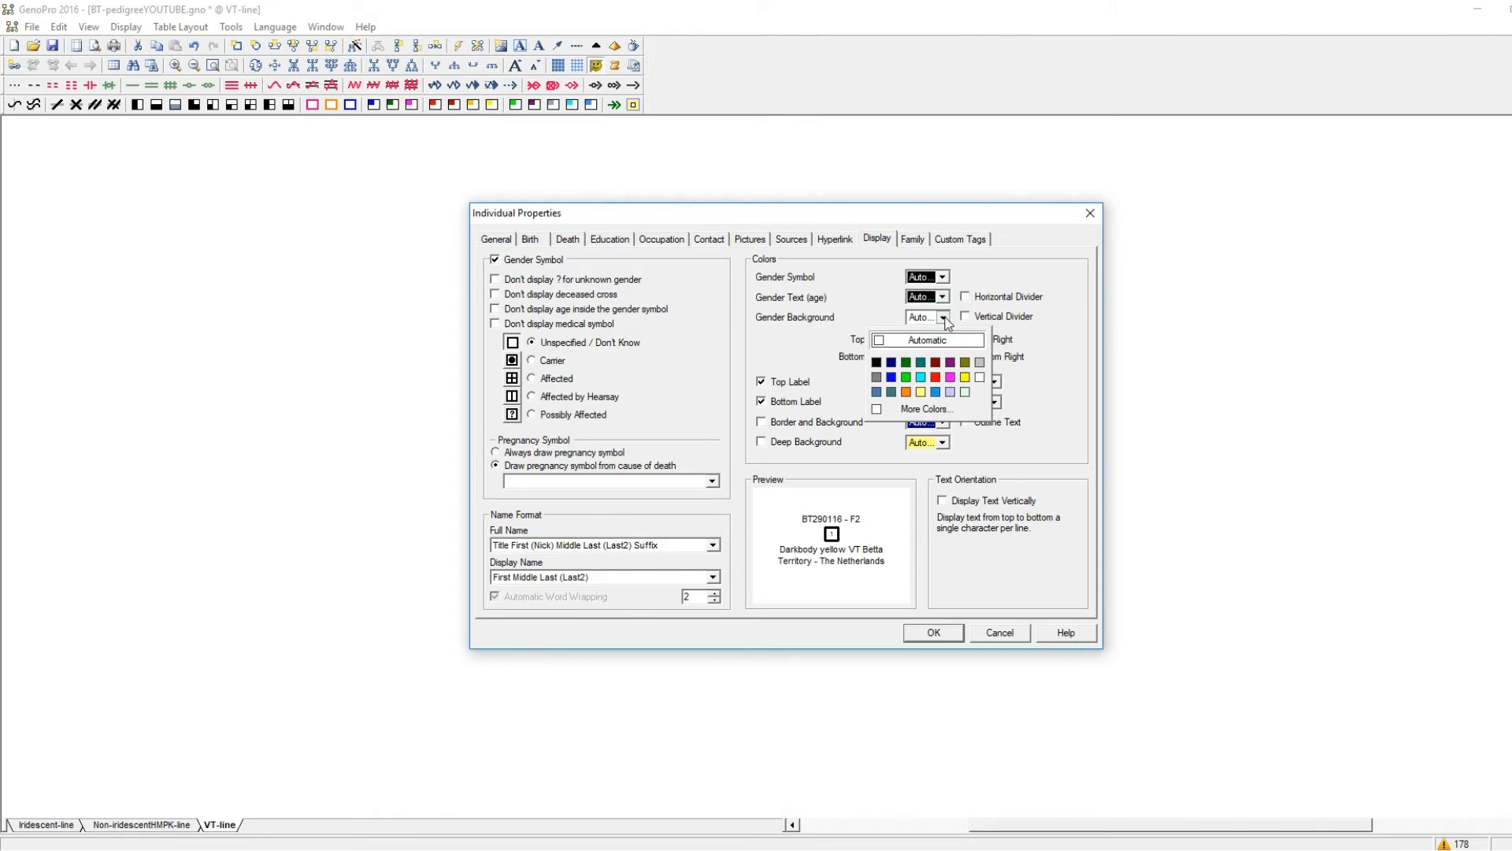
left_click(964, 378)
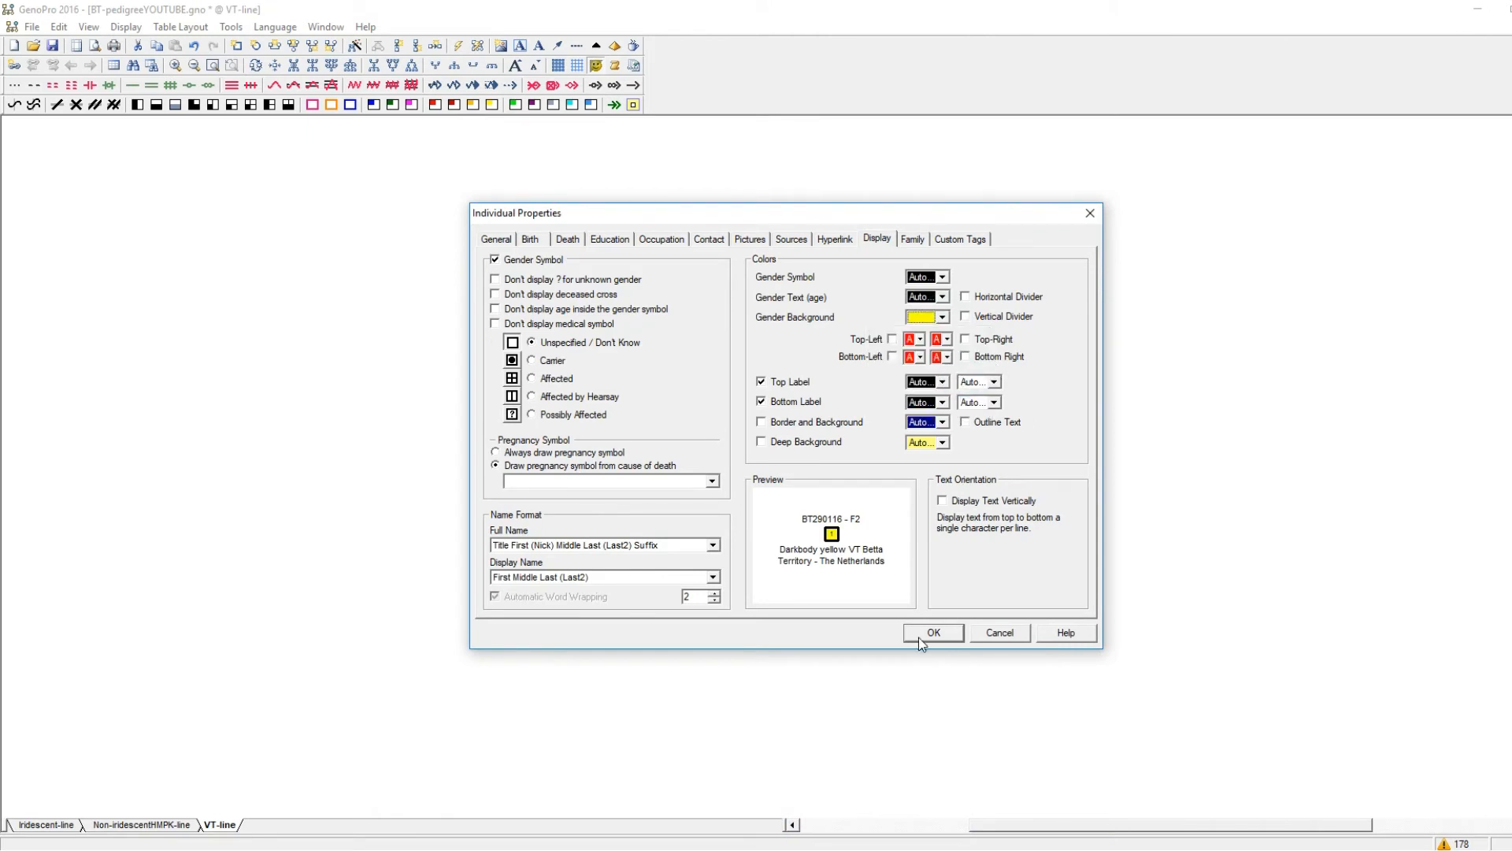
left_click(498, 240)
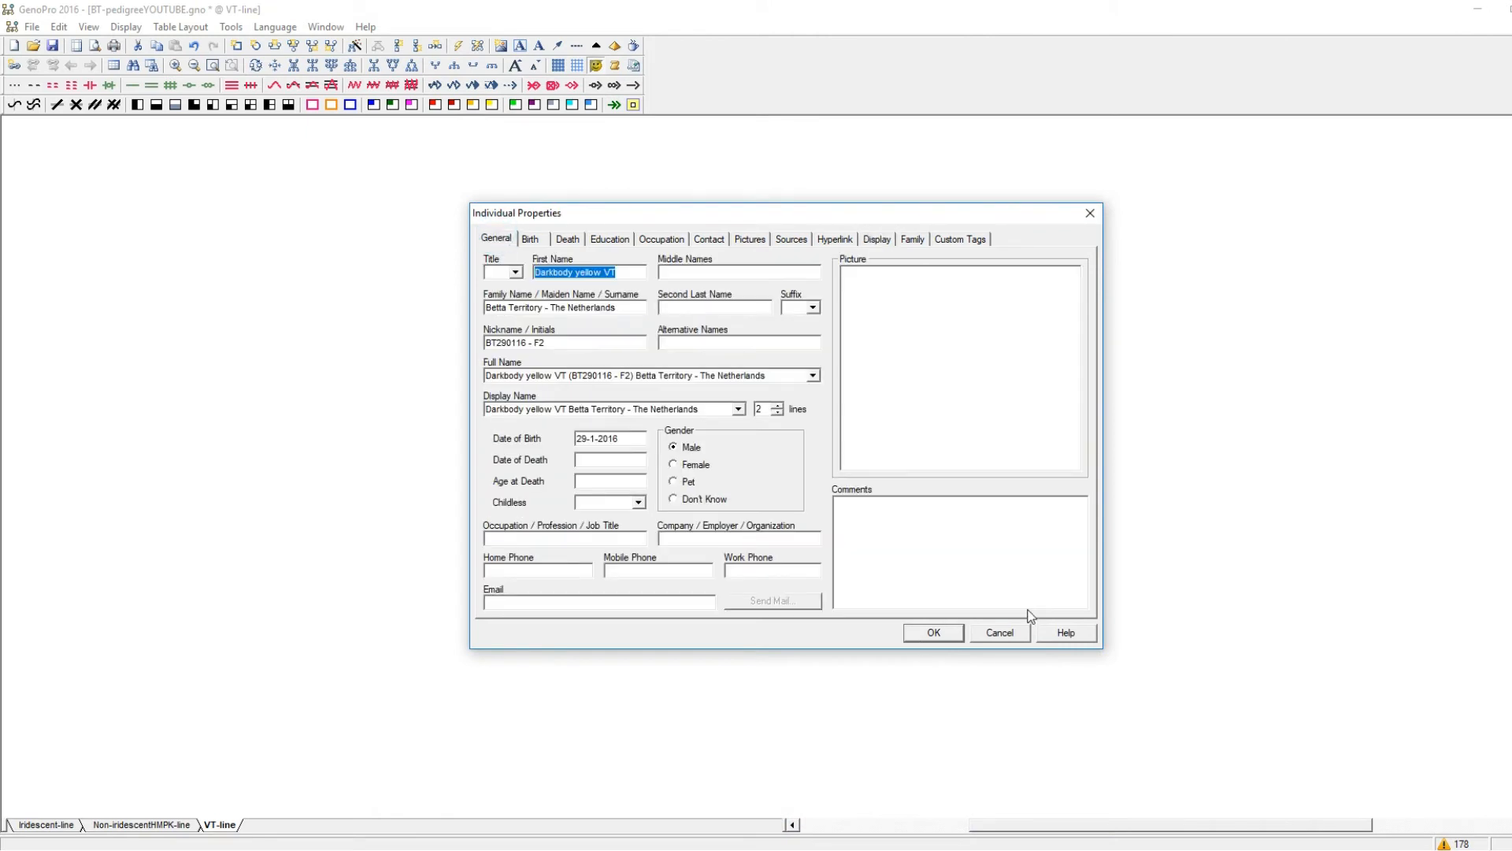
left_click(934, 632)
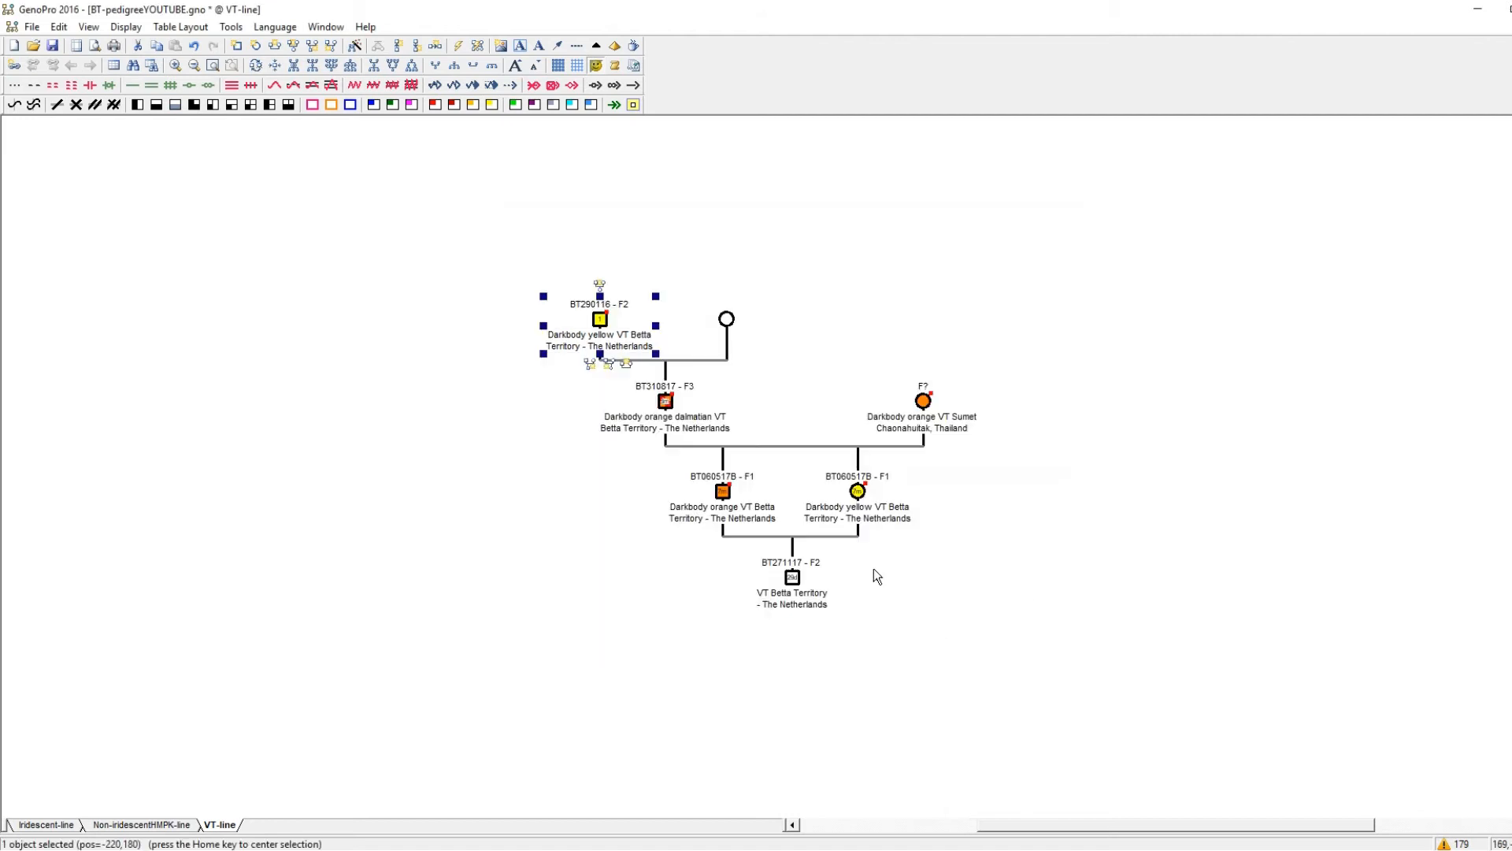
Enter the F3 grandfather's mother as Black VT, family name Betta Territory - The Netherlands, nickname BT290116 - F2.
left_click(726, 322)
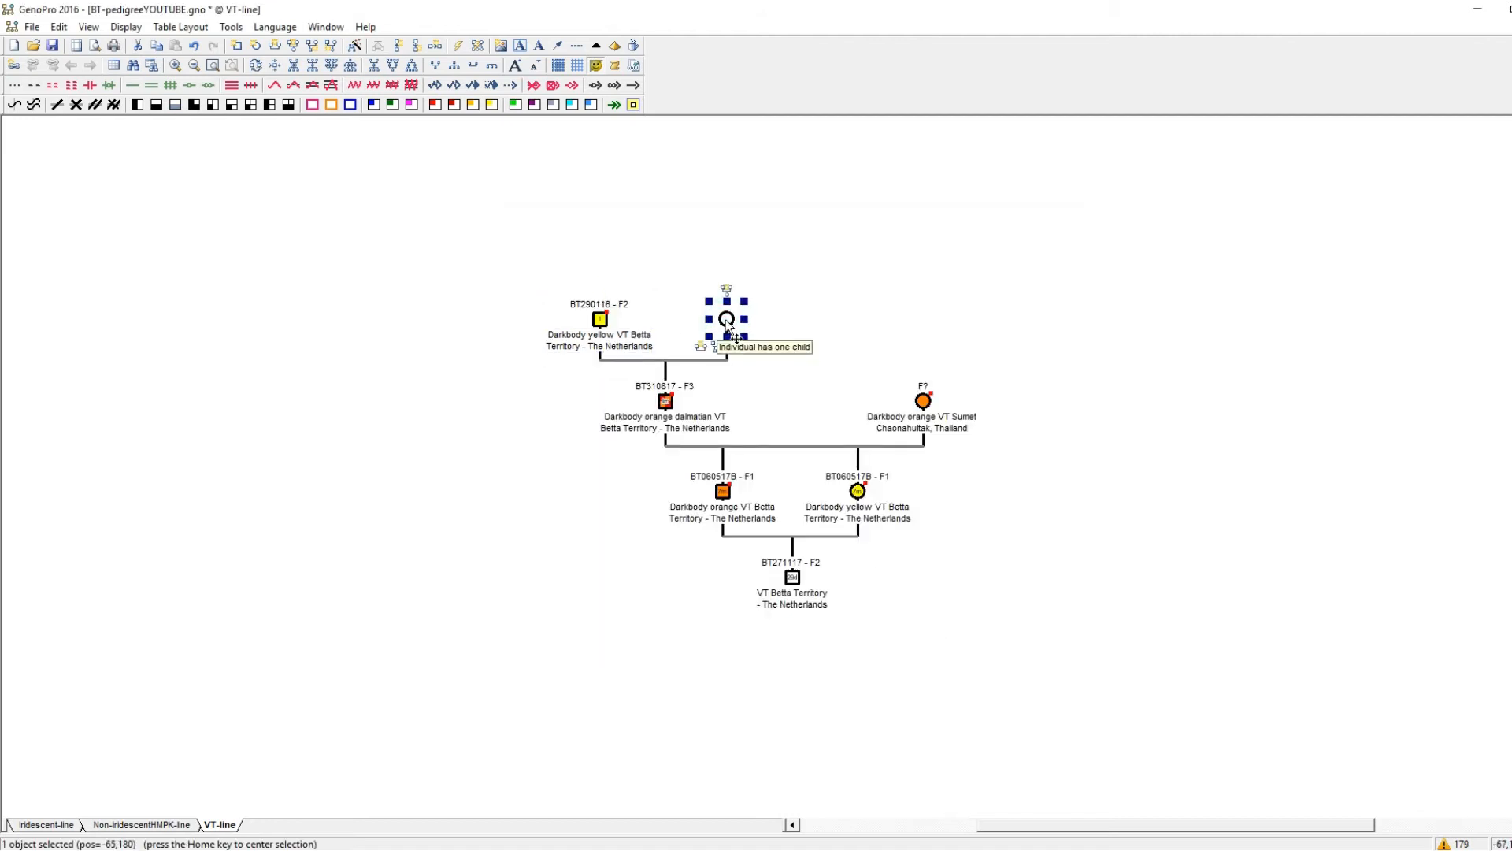
double_click(726, 321)
type("Black VT")
left_click(600, 306)
type("B")
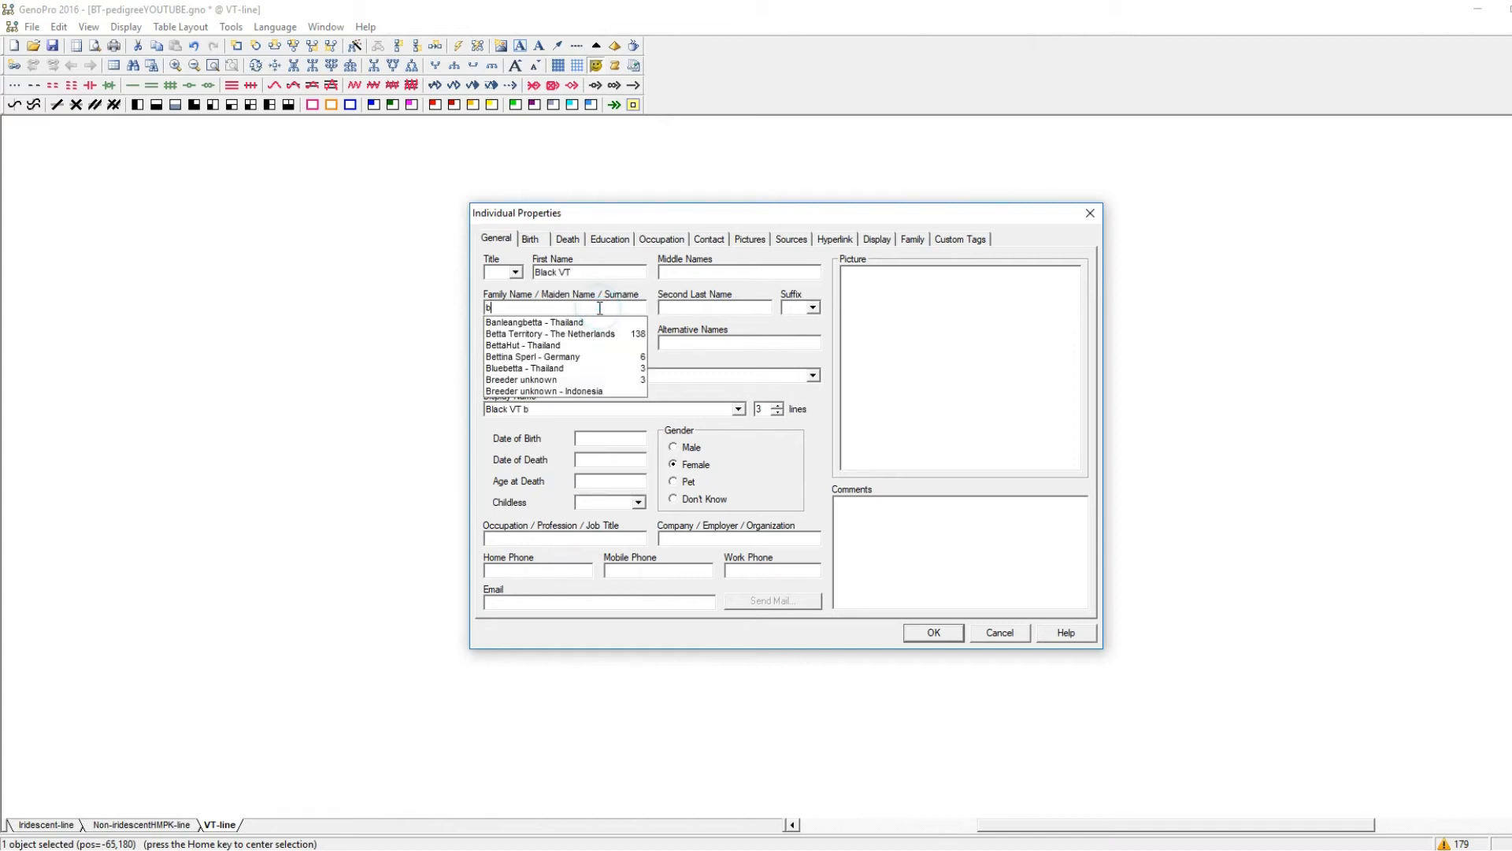
left_click(577, 332)
left_click(567, 344)
type("BT290")
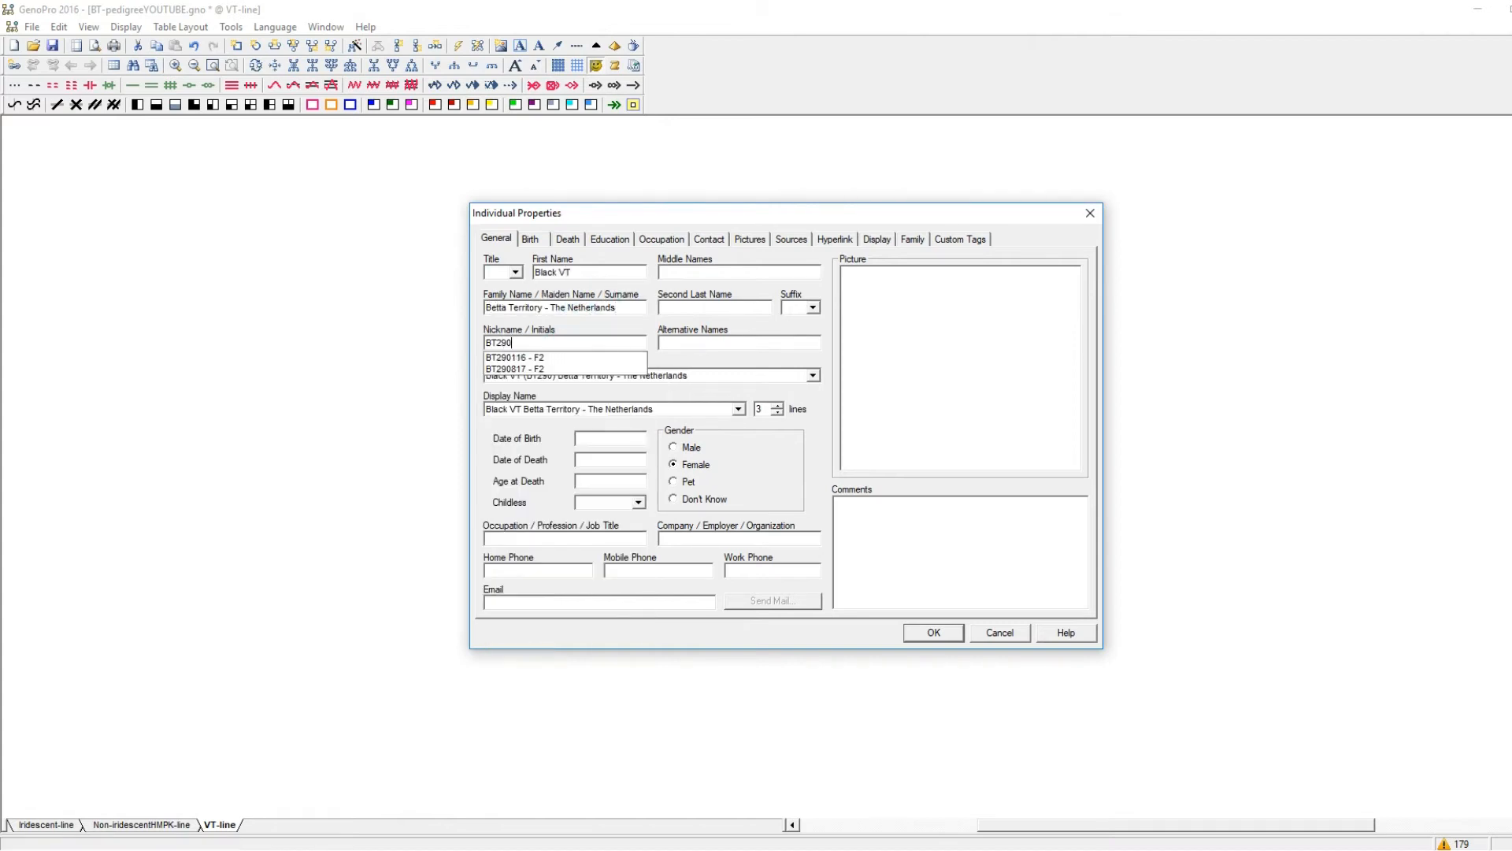
left_click(519, 357)
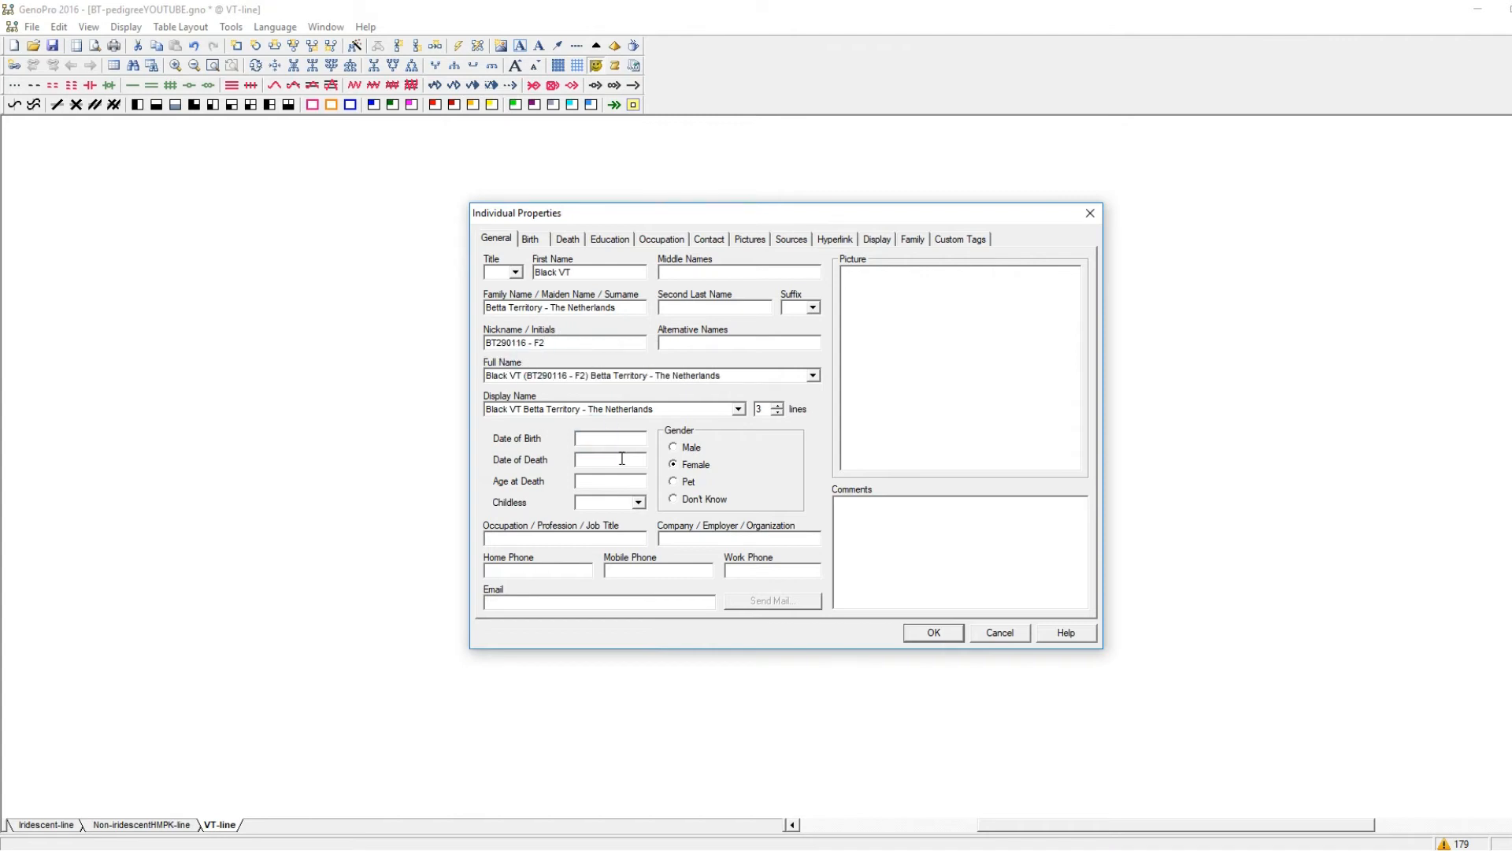
Set the black female's display name to 2 lines and attach the picture DameBT310816.jpg.
left_click(777, 413)
left_click(749, 239)
left_click(823, 313)
double_click(1026, 412)
Set the gender background of the black female's symbol to black.
left_click(876, 238)
left_click(913, 339)
left_click(873, 360)
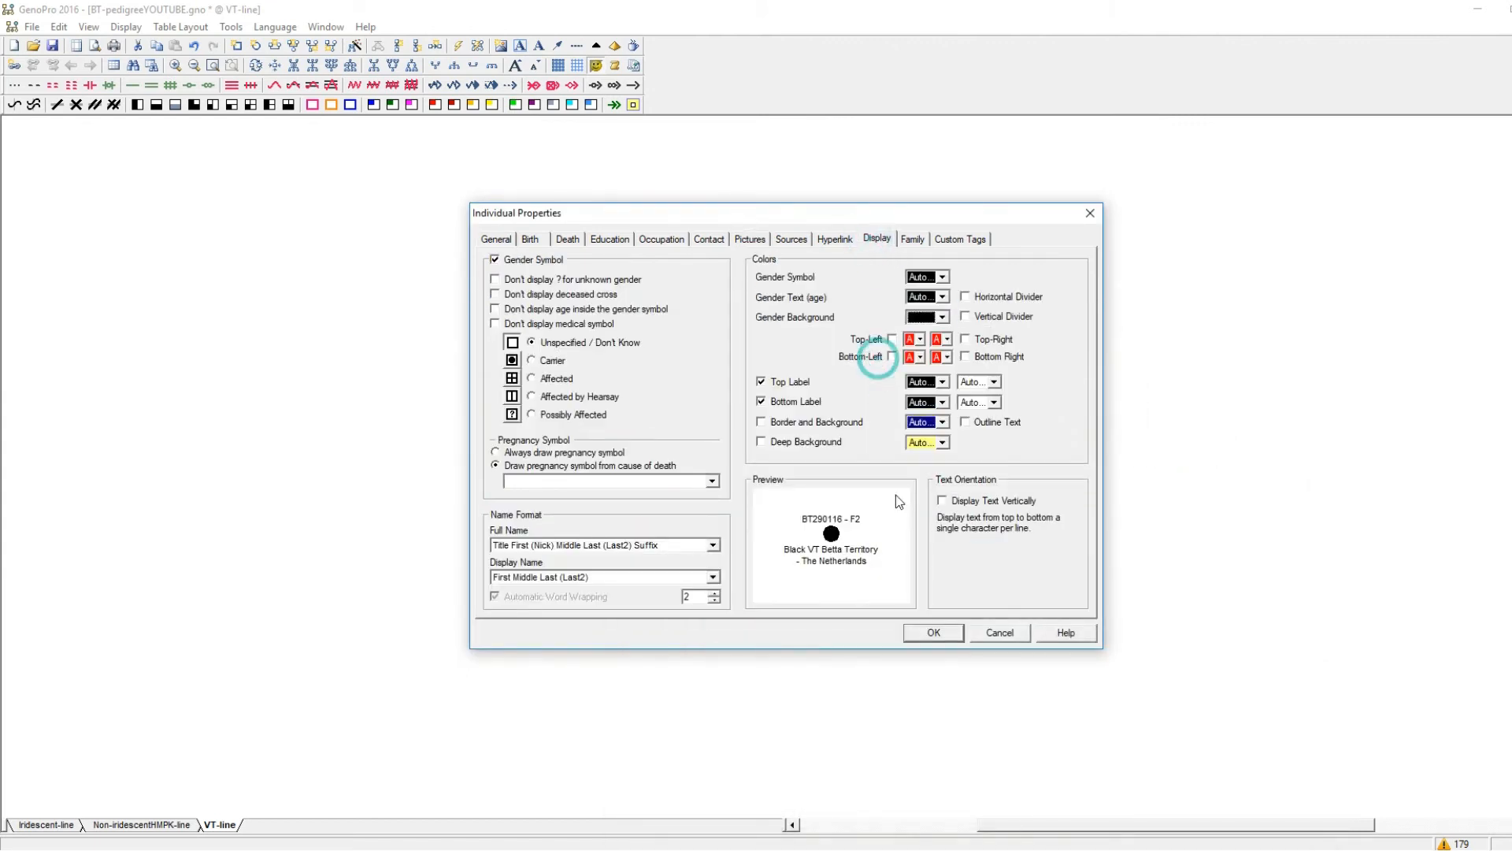
Save the black female's properties, switch to the browser and open the BT290116 spawn log from the BT310816 page.
left_click(931, 633)
left_click(613, 496)
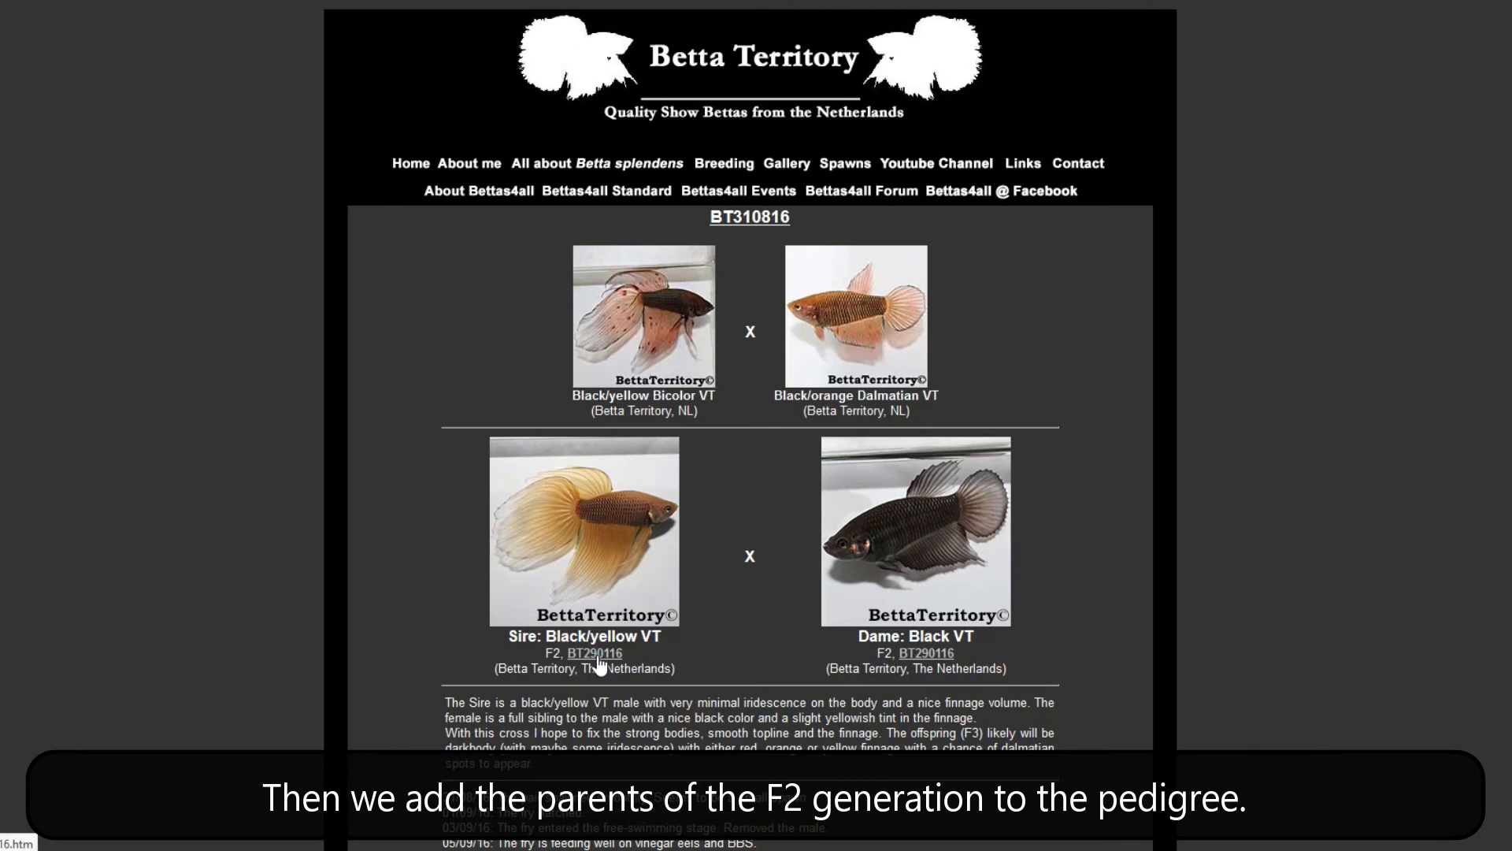
left_click(595, 653)
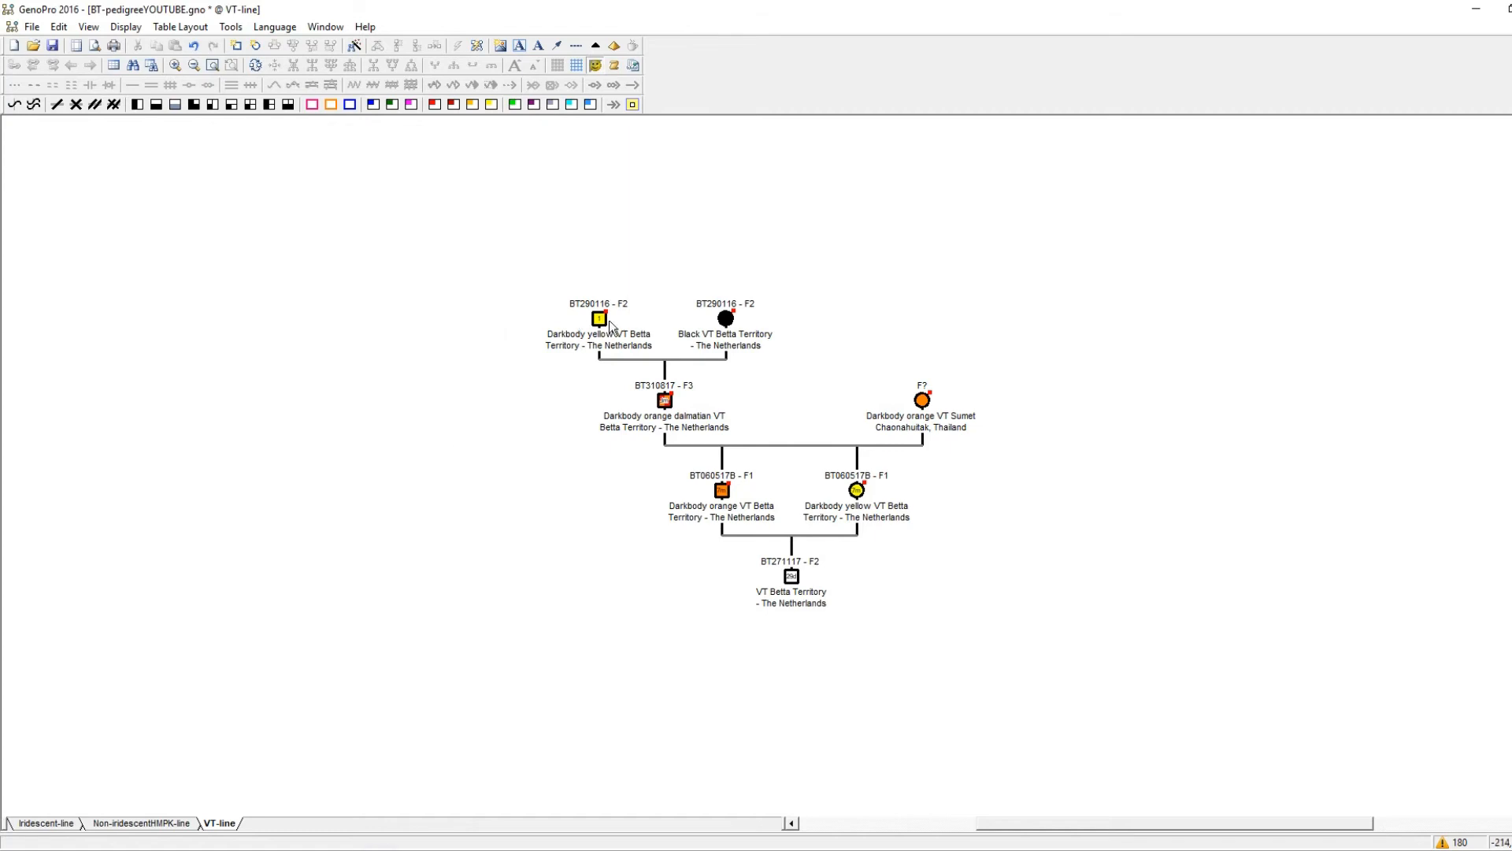
Add new parents for the yellow BT290116 - F2 male and move the mother's symbol outward beyond the black female.
right_click(608, 320)
left_click(680, 496)
left_click(470, 306)
left_click_drag(639, 232, 789, 228)
Link the black BT290116 - F2 female as a child of the same parents and even out the two parents' positions.
right_click(735, 320)
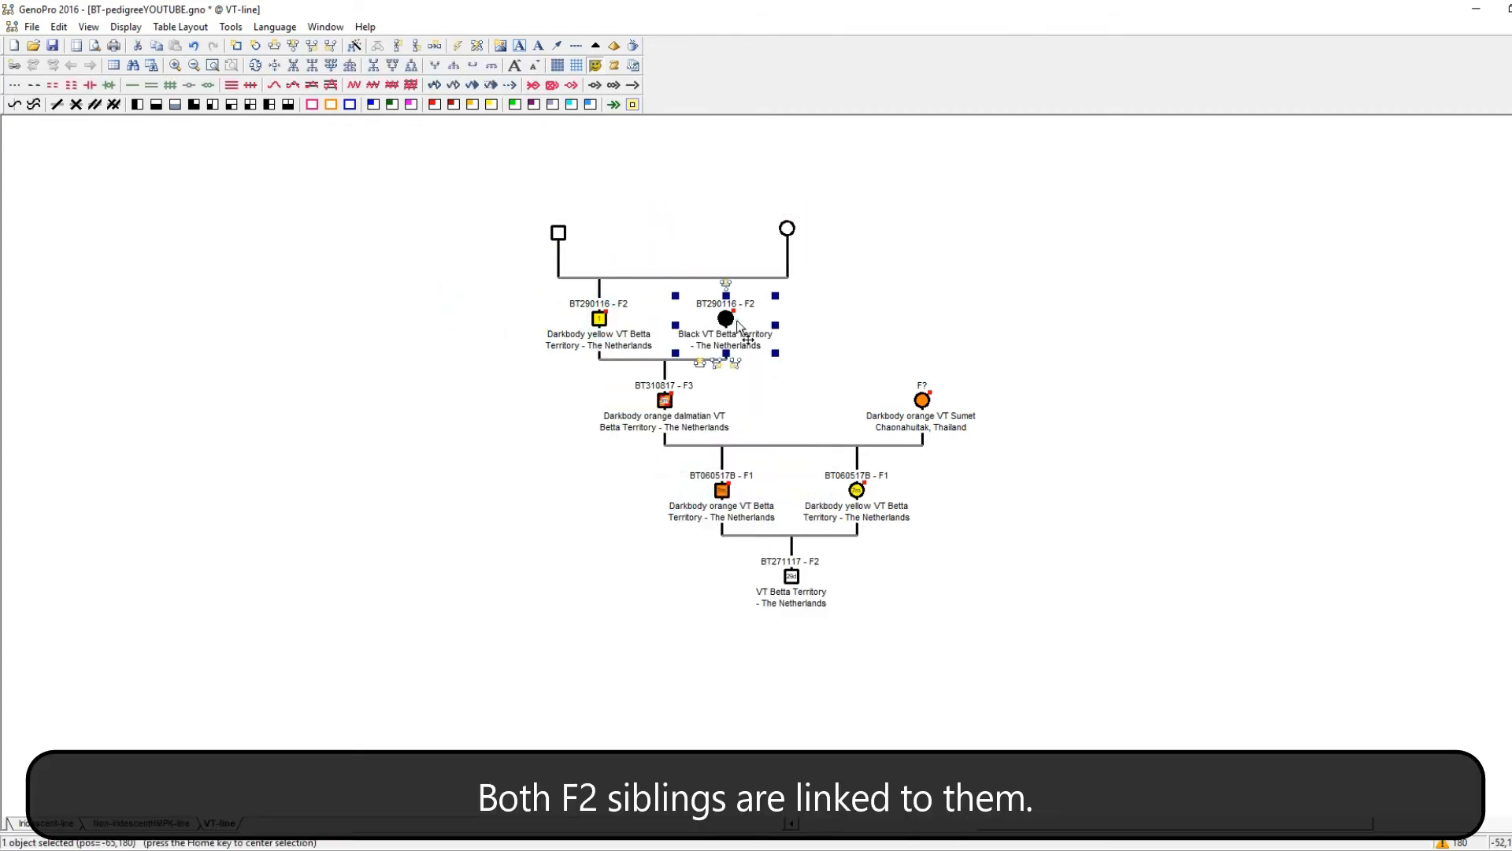
left_click(787, 334)
left_click(727, 278)
left_click_drag(558, 234, 551, 235)
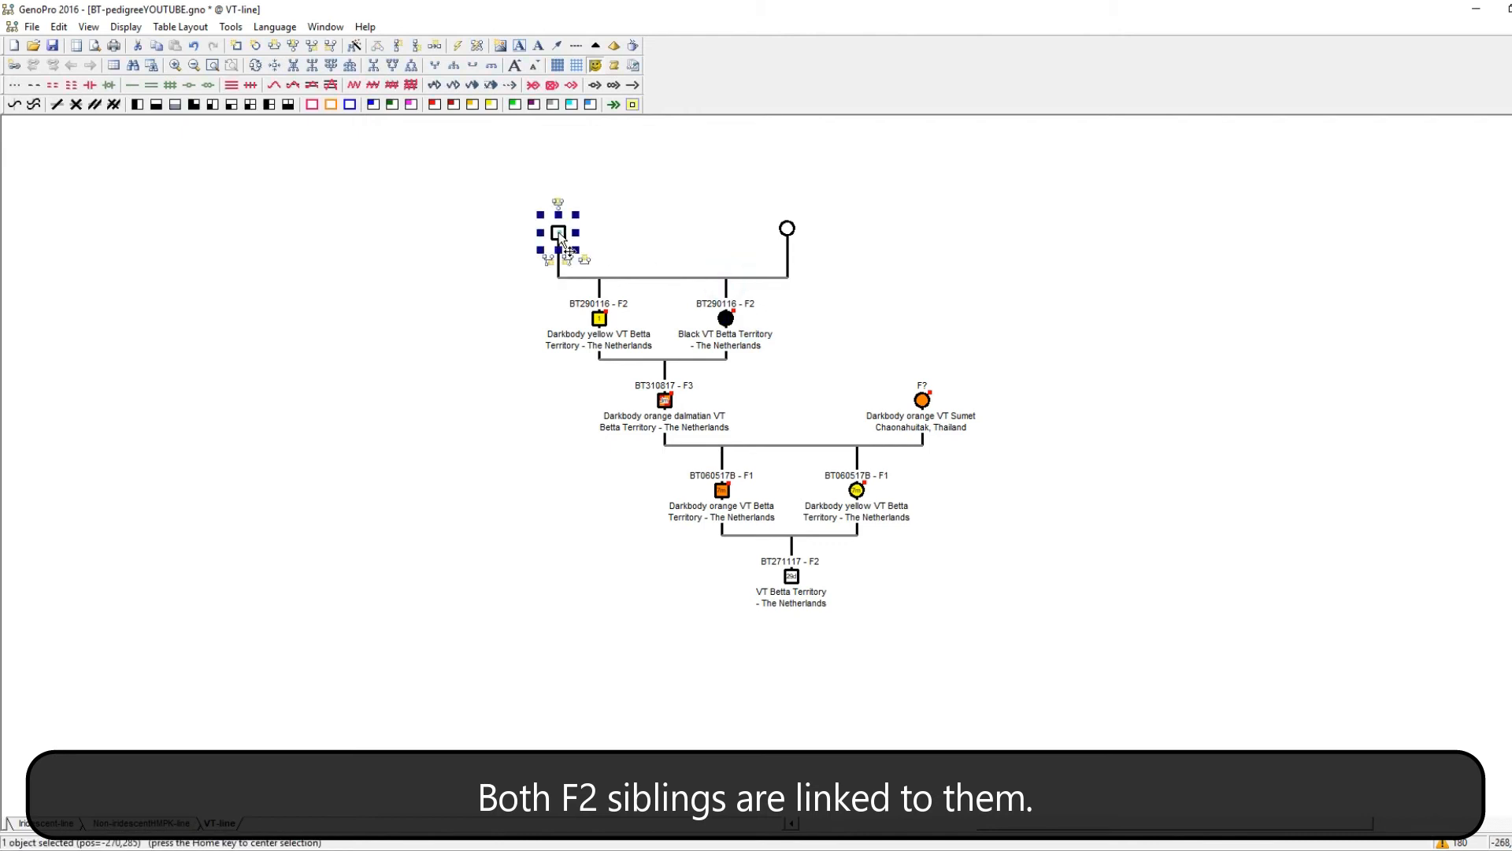
left_click_drag(784, 229, 772, 233)
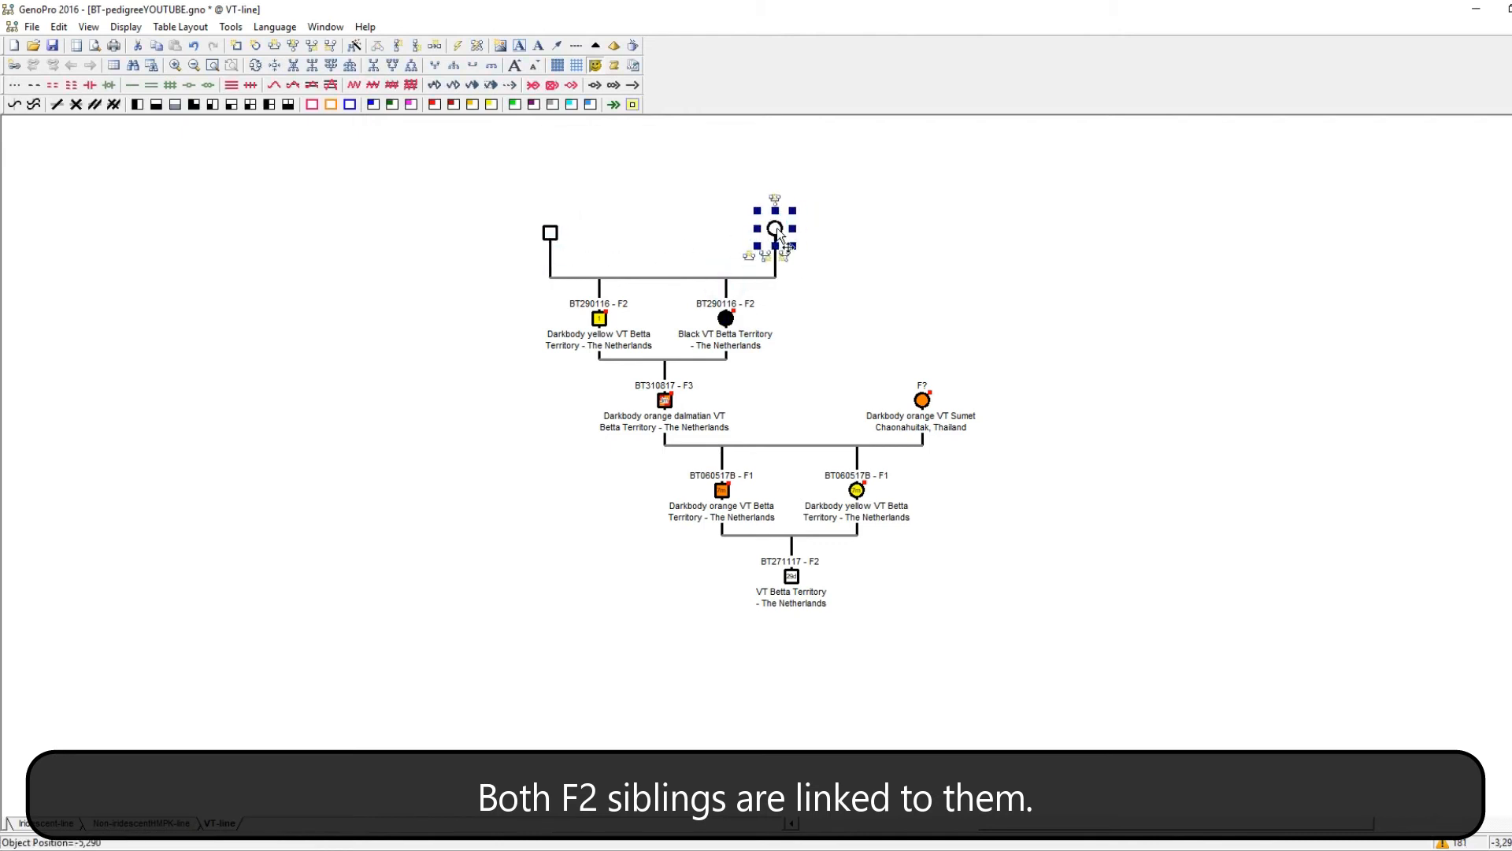
left_click_drag(547, 235, 552, 233)
Enter the new father as Darkbody orange dalmatian VT, family name Betta Territory - The Netherlands, nickname BT190415 - F1, with his date of birth.
double_click(554, 233)
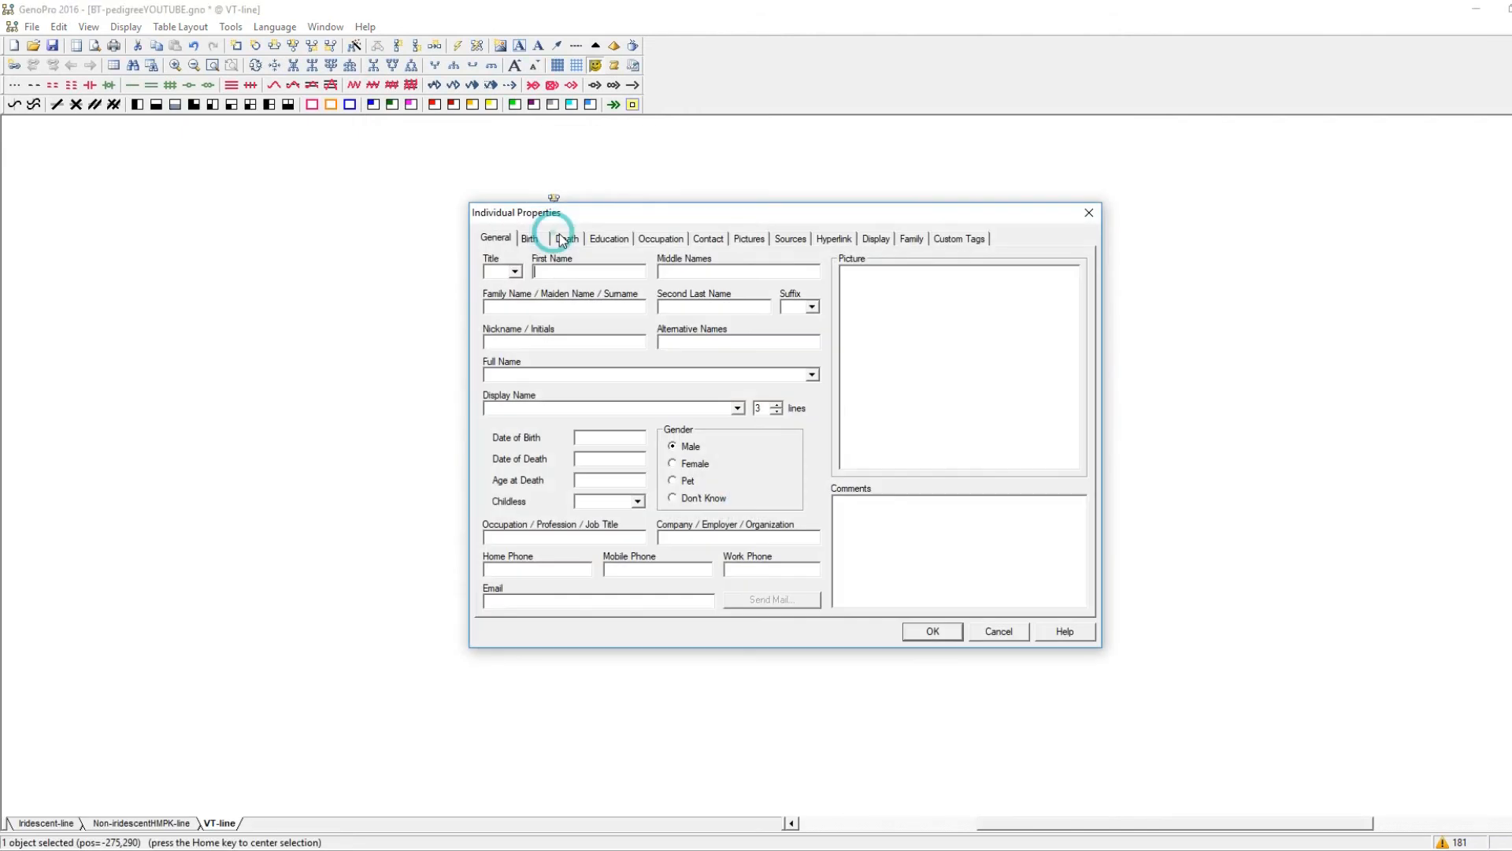
type("Darkbod")
left_click(644, 297)
left_click(607, 308)
type("Be")
left_click(576, 321)
left_click(572, 339)
type("BT")
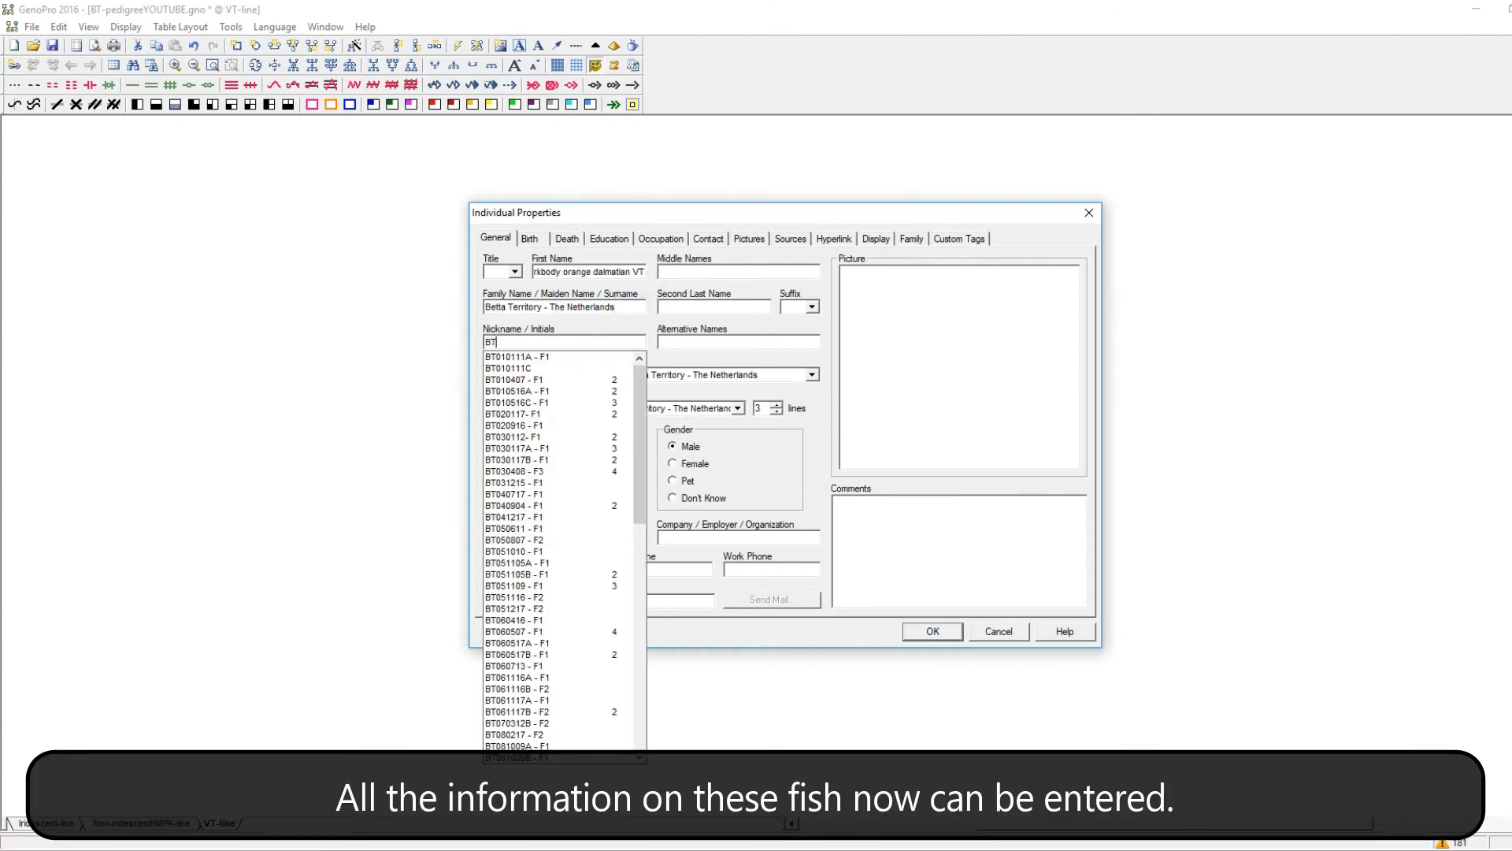
type("190415 - F1")
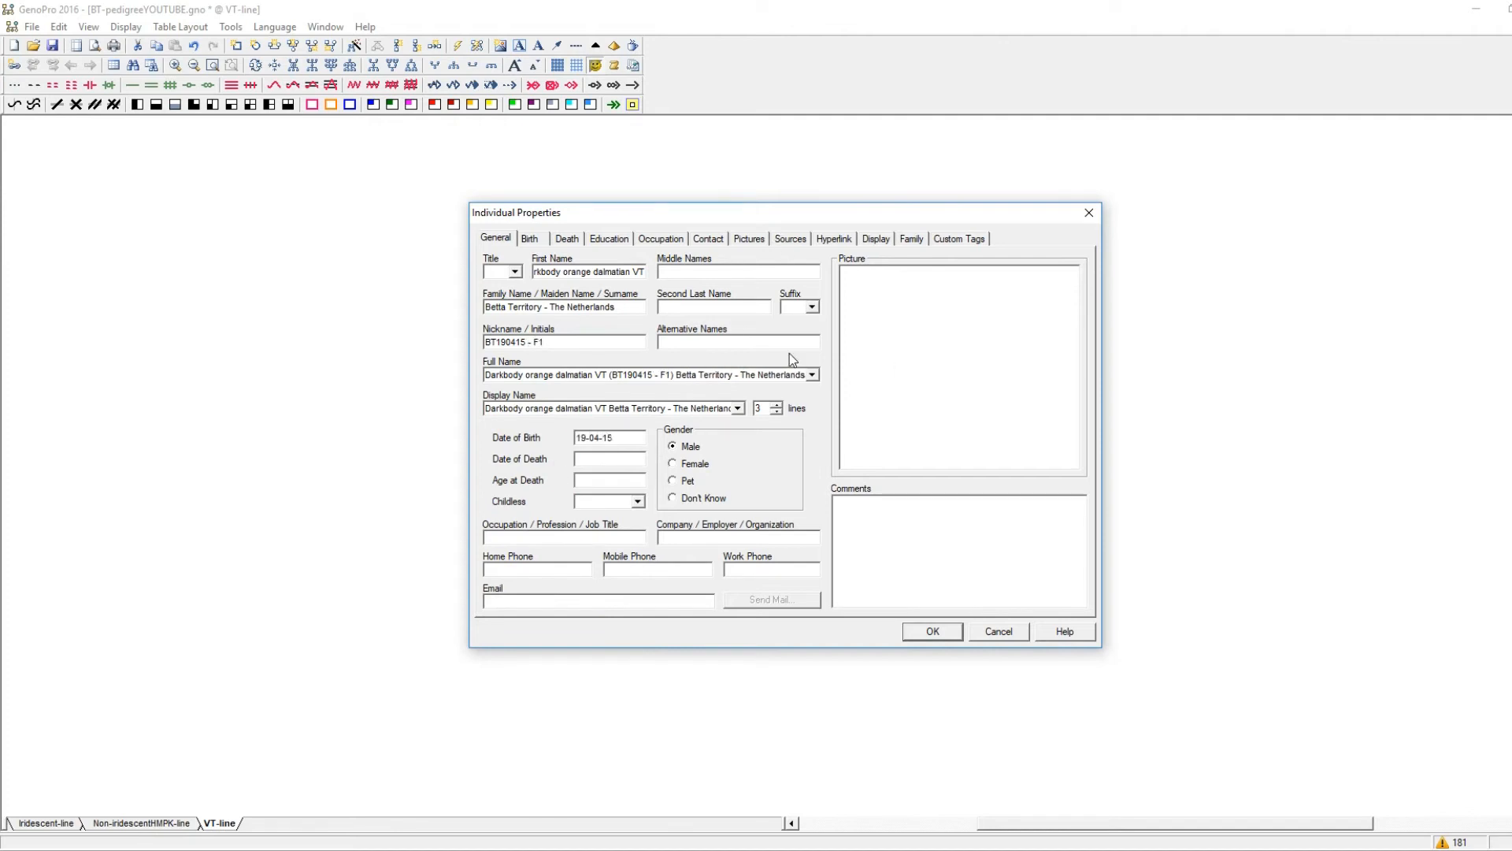
Set the BT190415 - F1 male's display name to 2 lines and attach the picture SireBT290116.jpg.
left_click(748, 238)
left_click(812, 313)
double_click(749, 535)
Colour the male's symbol red in the top-left and bottom-right quarters and orange in the other two, and save his properties.
left_click(876, 237)
left_click(919, 339)
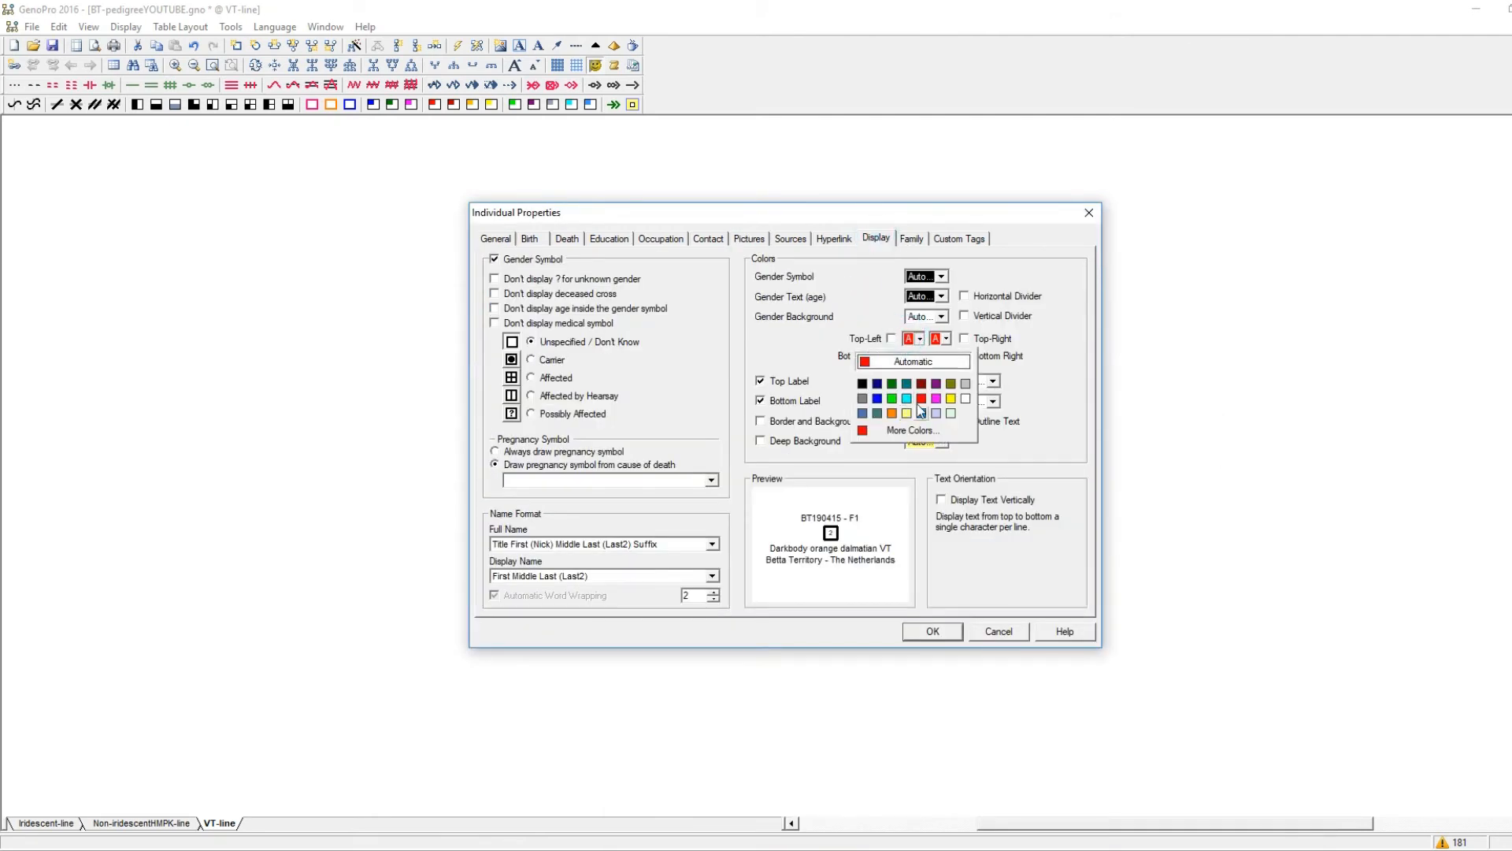
left_click(921, 396)
left_click(946, 356)
left_click(948, 417)
left_click(946, 339)
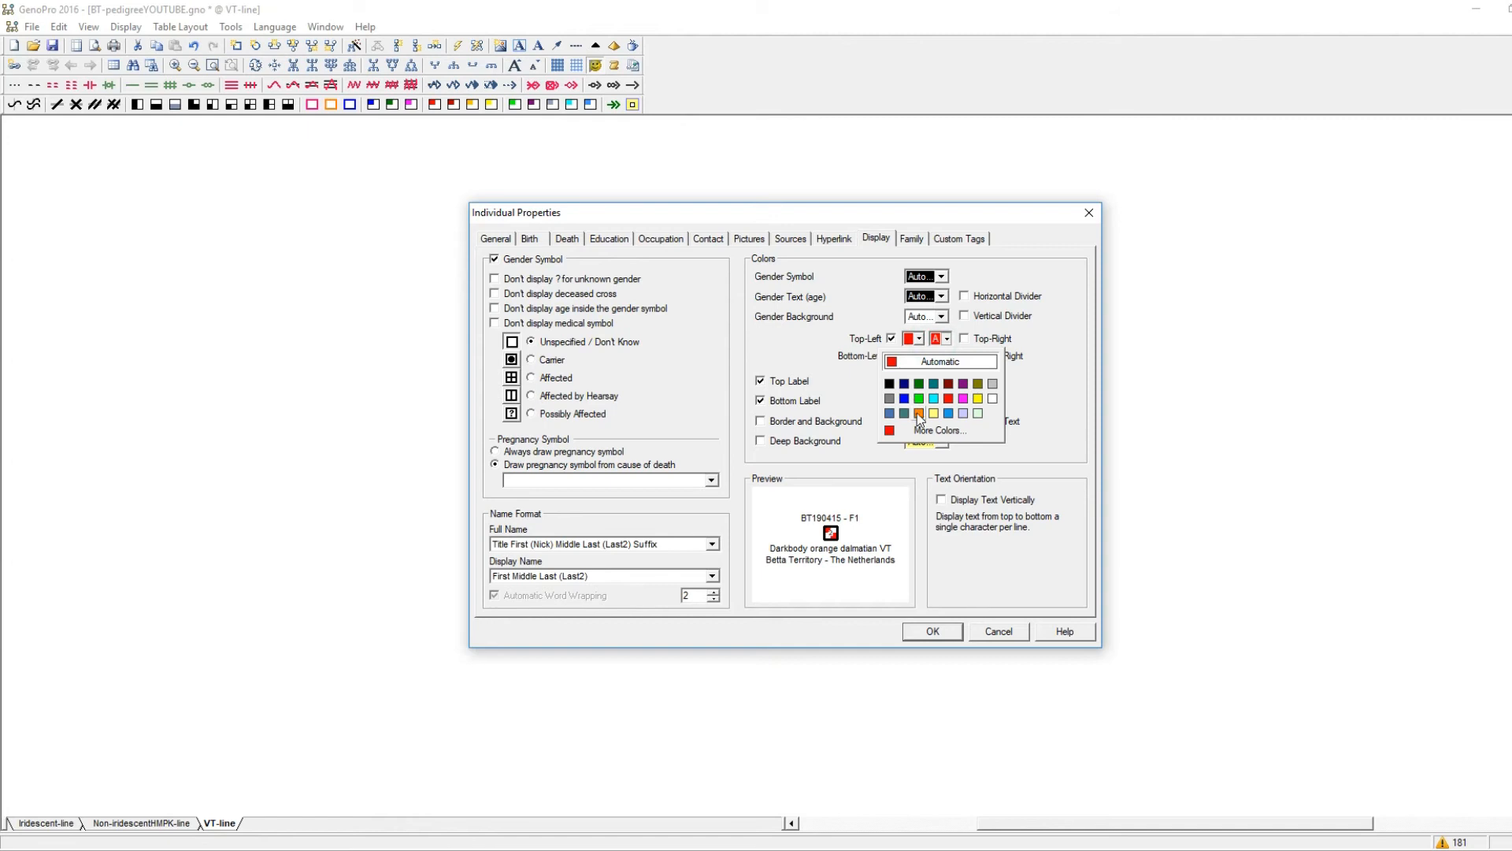
left_click(918, 414)
left_click(919, 356)
left_click(893, 431)
left_click(933, 631)
Enter the new mother as Darkbody orange dalmatian VT, Betta Territory - The Netherlands, nickname BT190415 - F1, with date of birth and 2 display lines.
double_click(776, 231)
left_click(613, 270)
type("Darkbo")
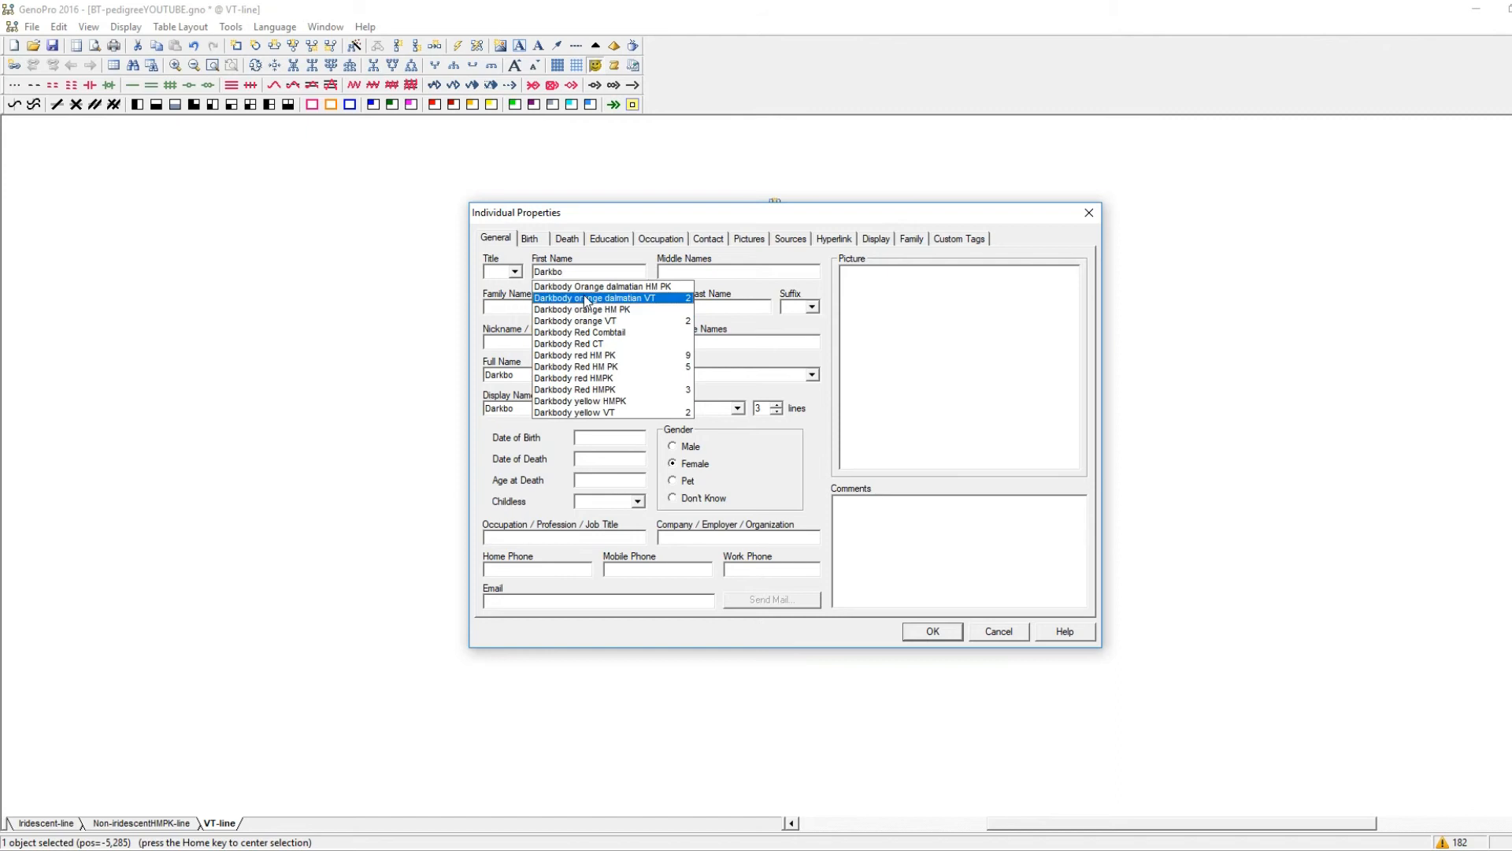
left_click(587, 300)
left_click(564, 306)
type("b")
left_click(561, 333)
left_click(560, 342)
type("bt19")
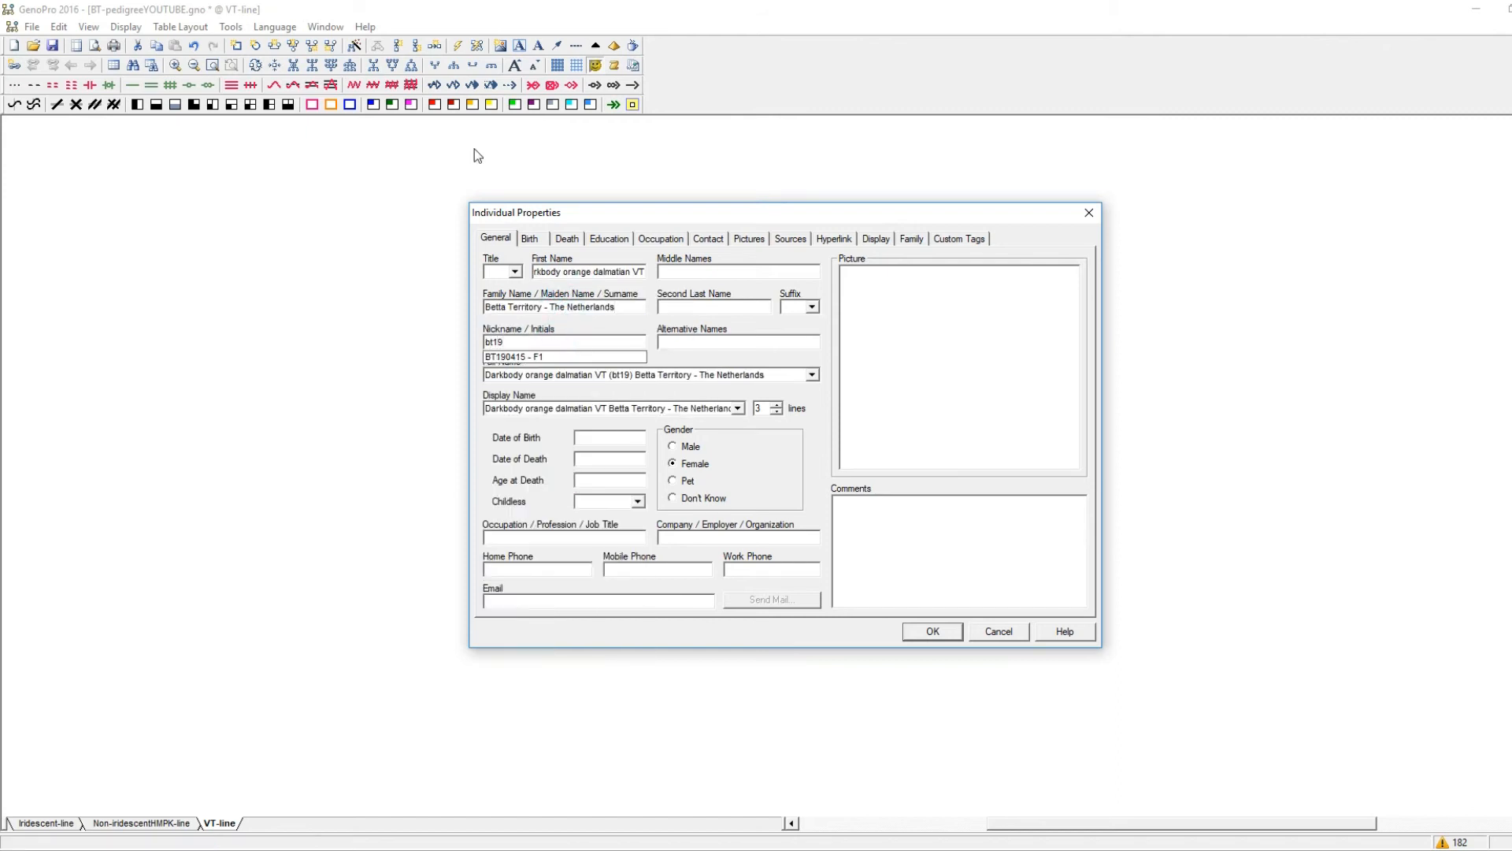
left_click(543, 357)
left_click(585, 432)
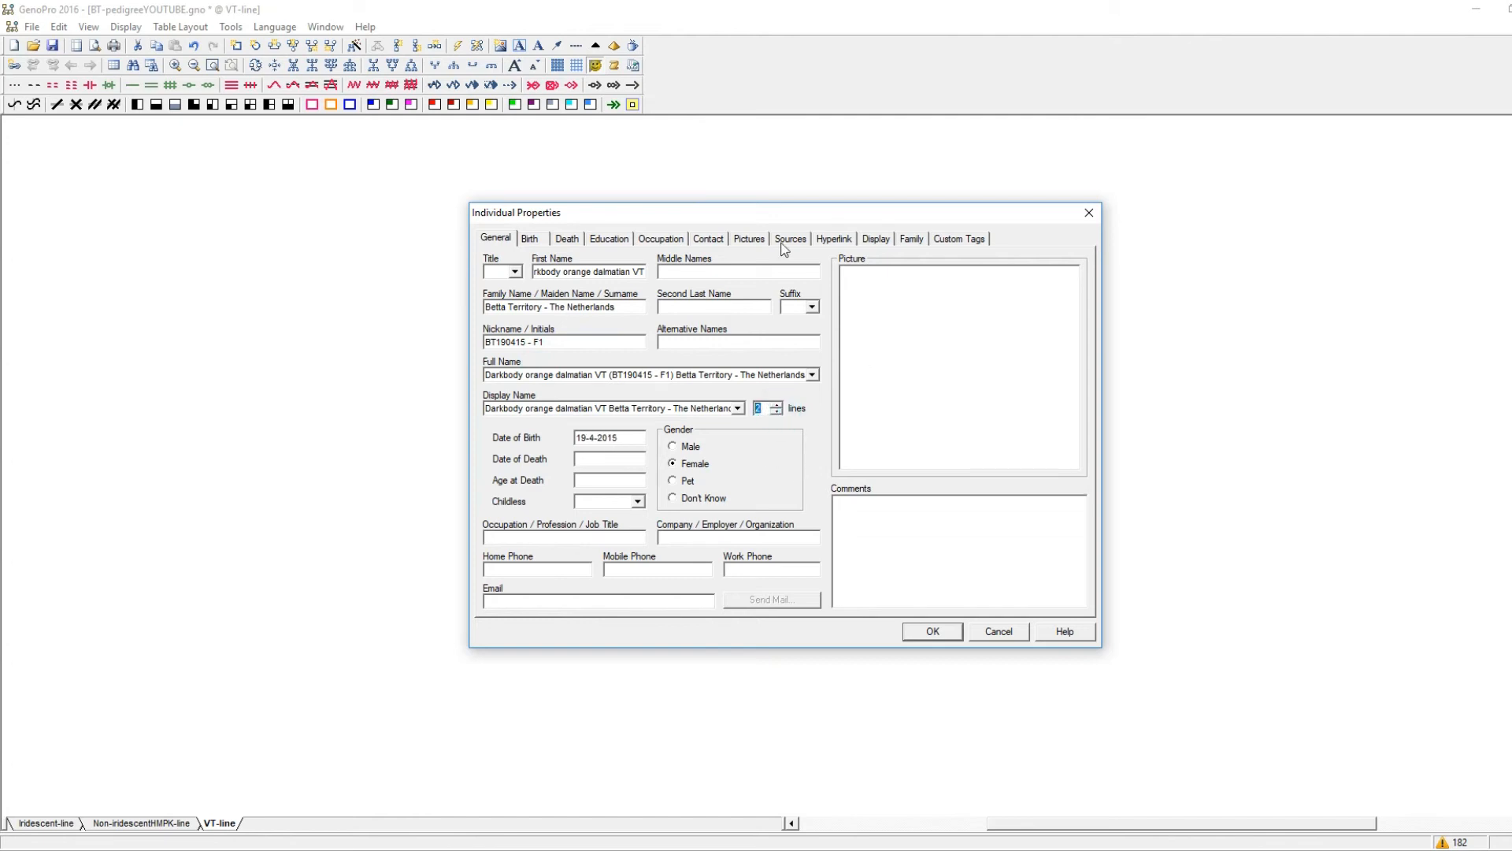
Attach the picture DameBT290116.jpg to the BT190415 - F1 female.
left_click(749, 238)
left_click(814, 315)
double_click(945, 421)
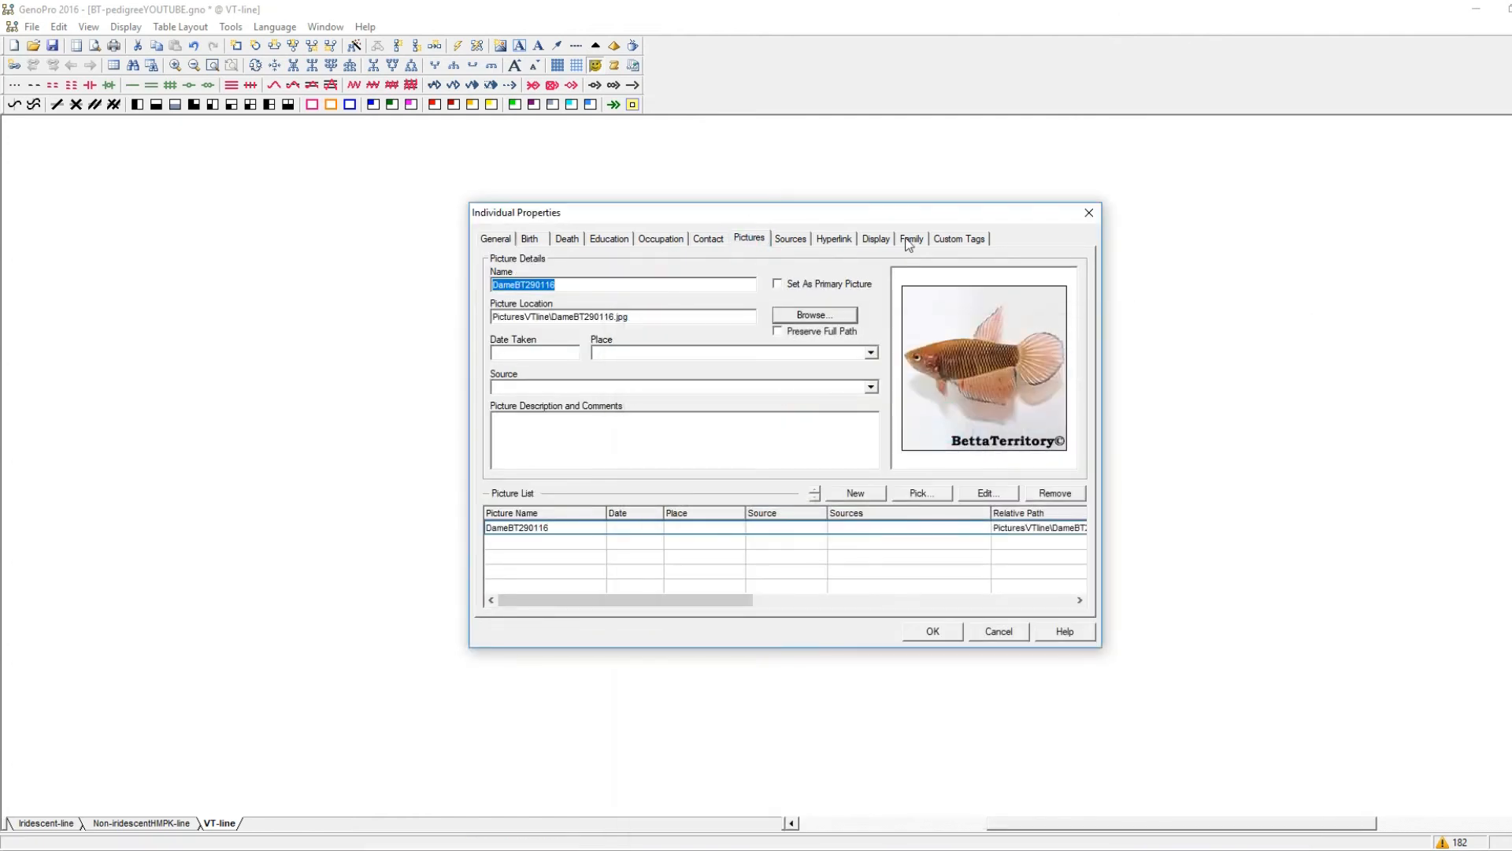
Colour the four quarters of the BT190415 - F1 female's symbol in red and orange and save her properties.
left_click(876, 238)
left_click(920, 338)
left_click(948, 399)
left_click(919, 356)
left_click(946, 415)
left_click(946, 338)
left_click(904, 412)
left_click(919, 356)
left_click(878, 431)
left_click(501, 246)
left_click(926, 634)
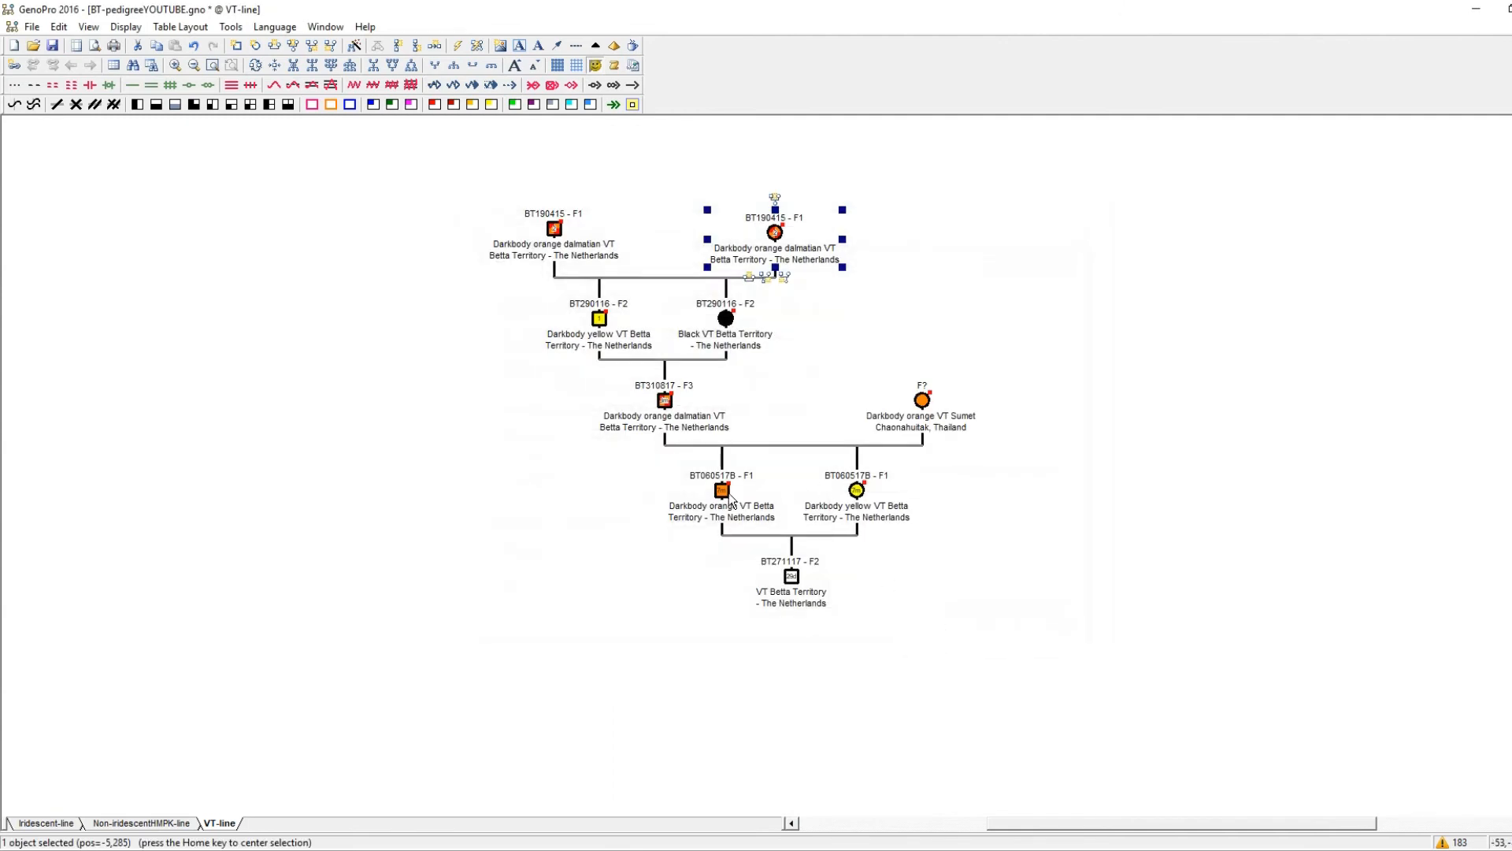
Switch to the browser and open the BT190415 spawn log from the BT290116 page.
left_click_drag(443, 207, 829, 611)
key("Home")
left_click(581, 635)
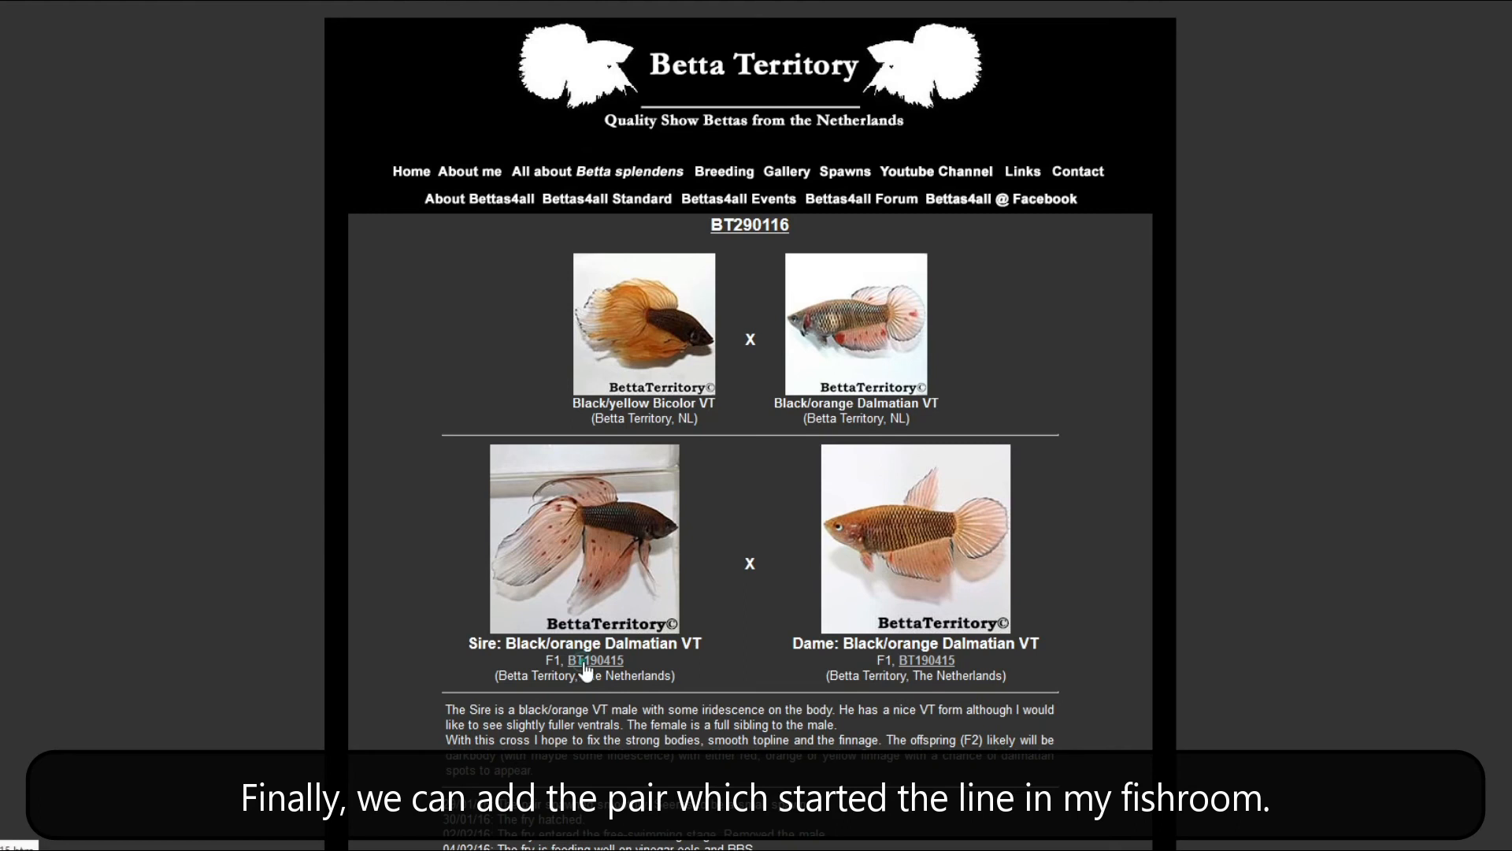
left_click(585, 661)
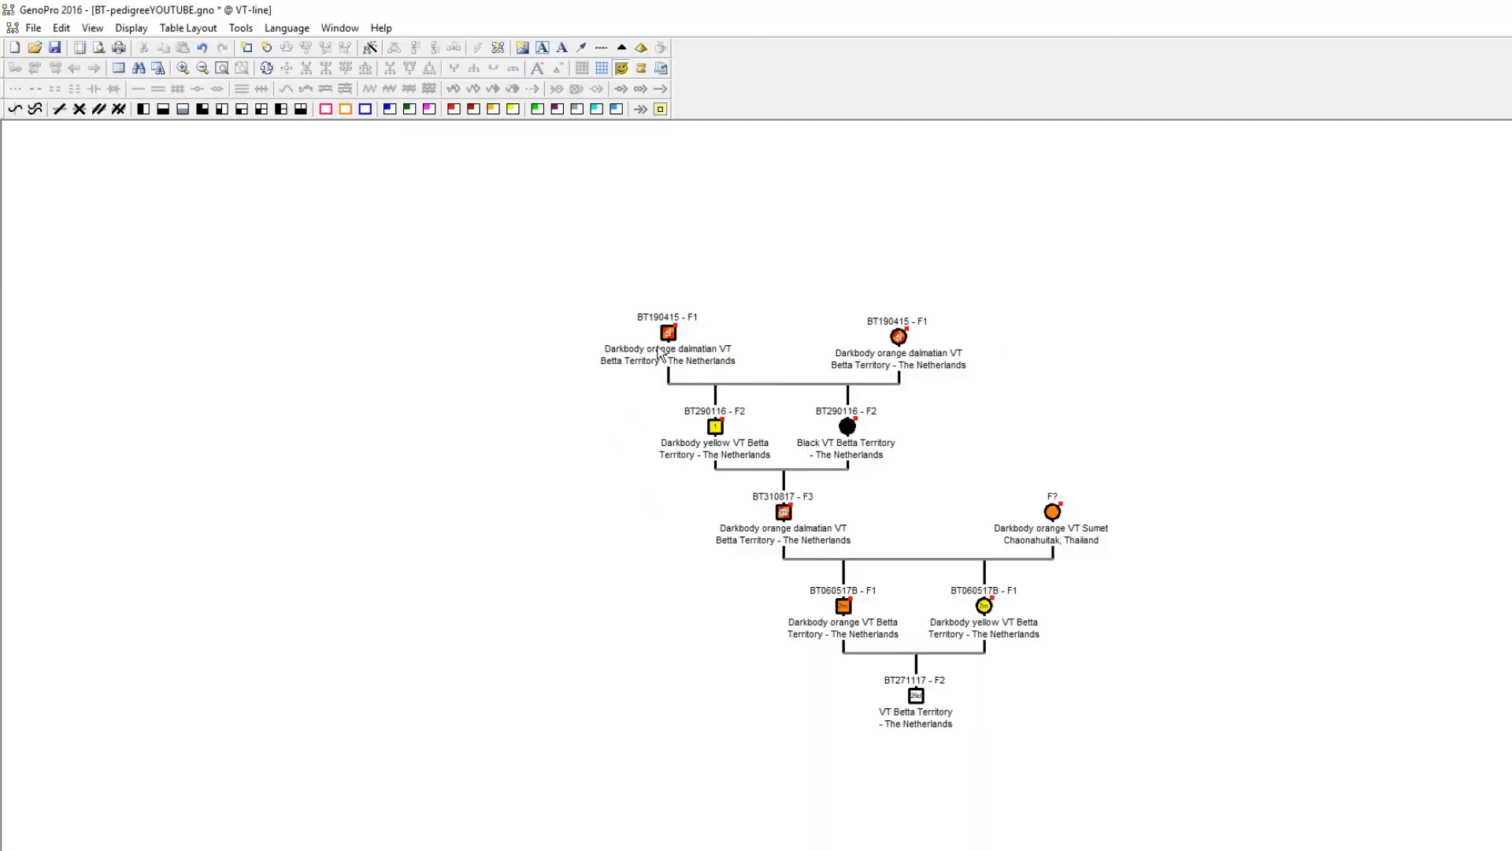
Add new parents for the BT190415 - F1 male and move the mother's symbol outward beyond his sister.
right_click(667, 339)
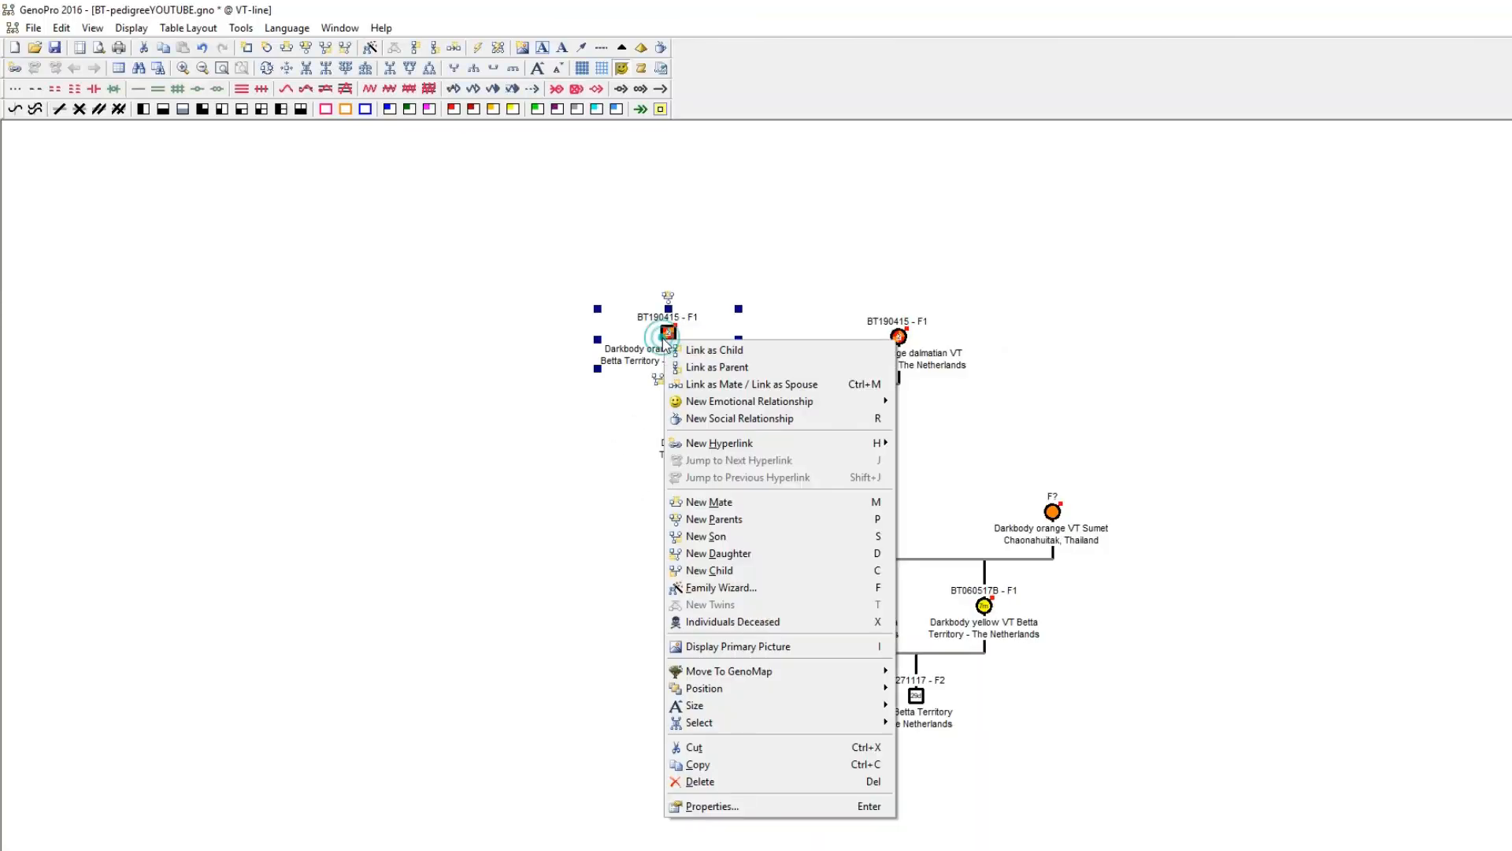
left_click(750, 520)
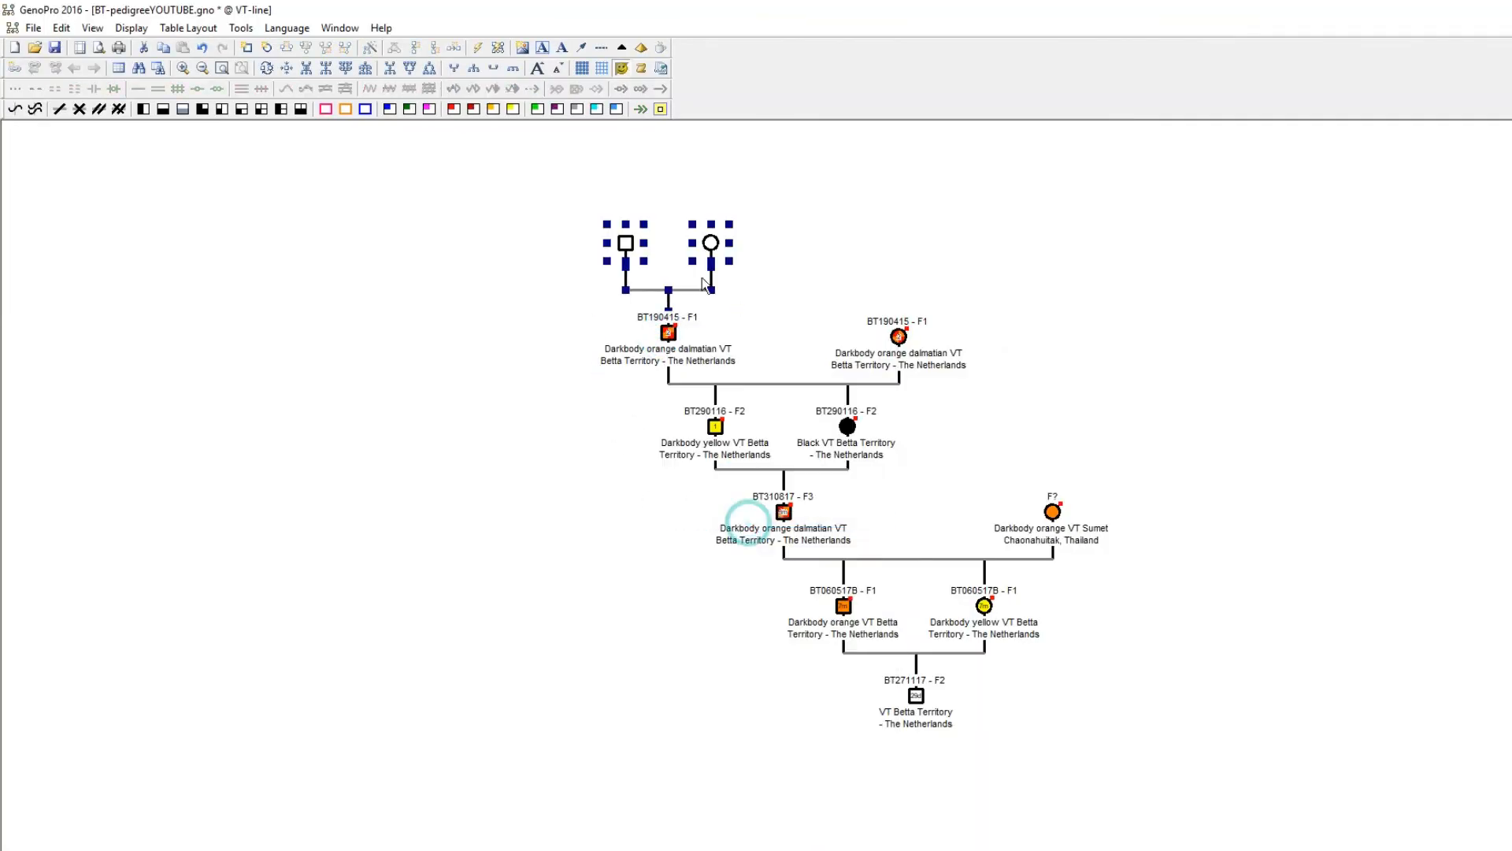
left_click(534, 368)
left_click_drag(708, 246, 966, 256)
Link the BT190415 - F1 female as a child of the same founding pair and shift the father's symbol slightly outward.
right_click(893, 340)
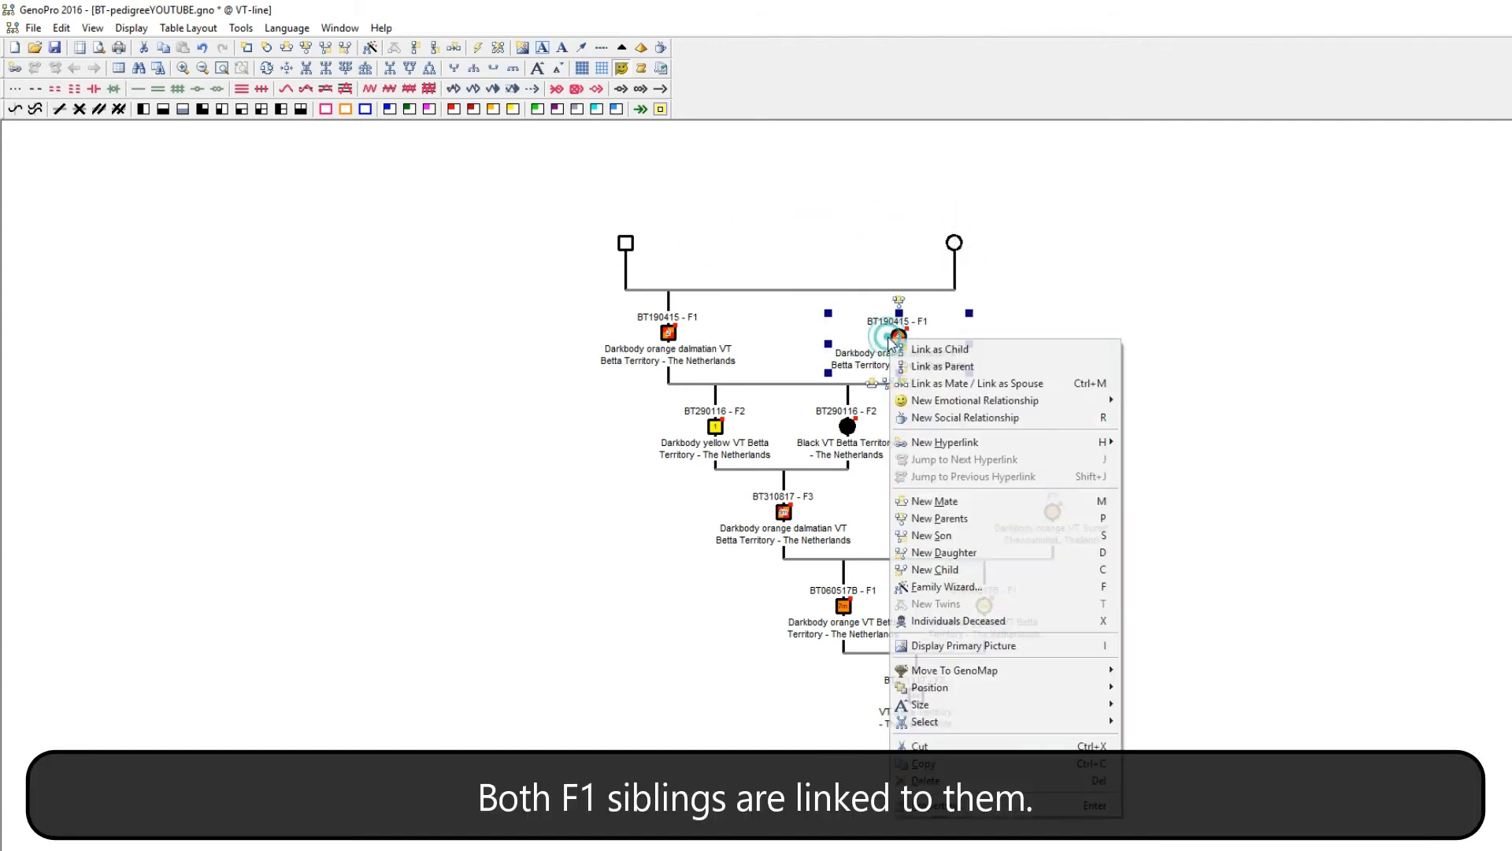
left_click(943, 349)
left_click(898, 289)
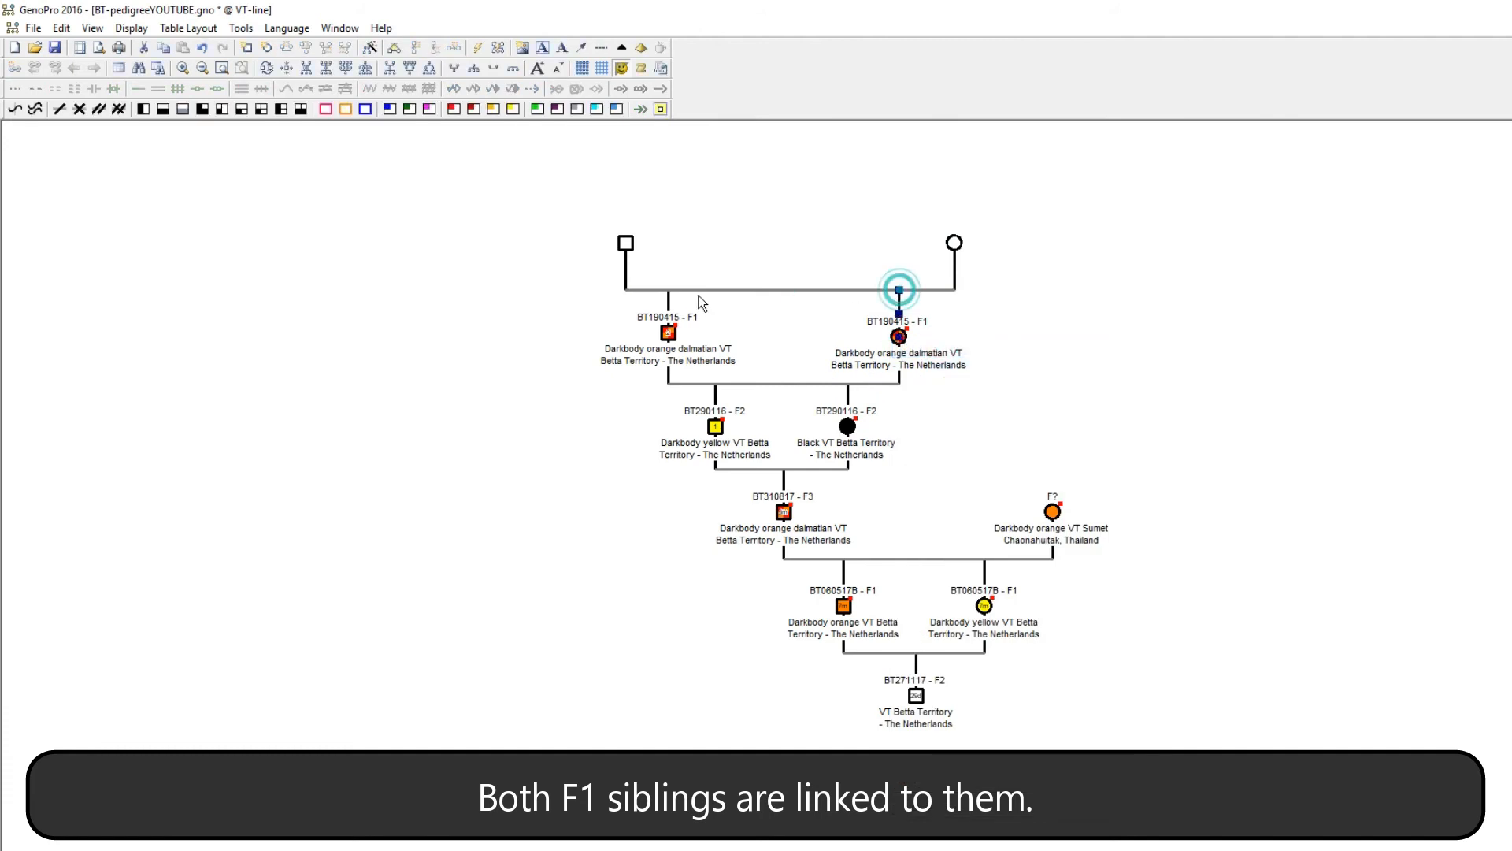
left_click_drag(626, 244, 616, 244)
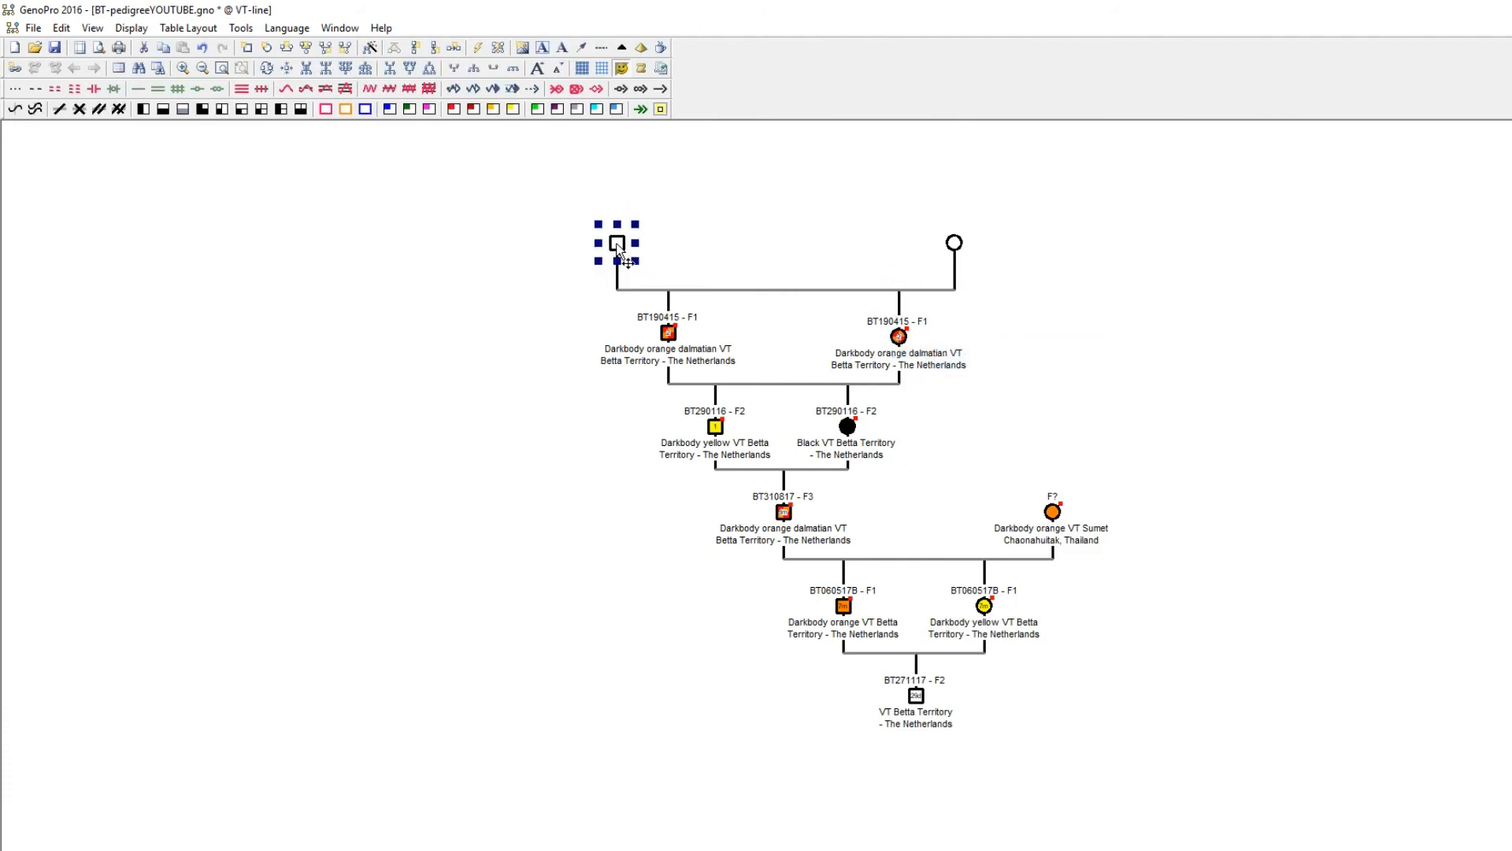
Enter the founding male as Darkbody yellow VT, family name Breeder unknown, nickname F?
double_click(616, 244)
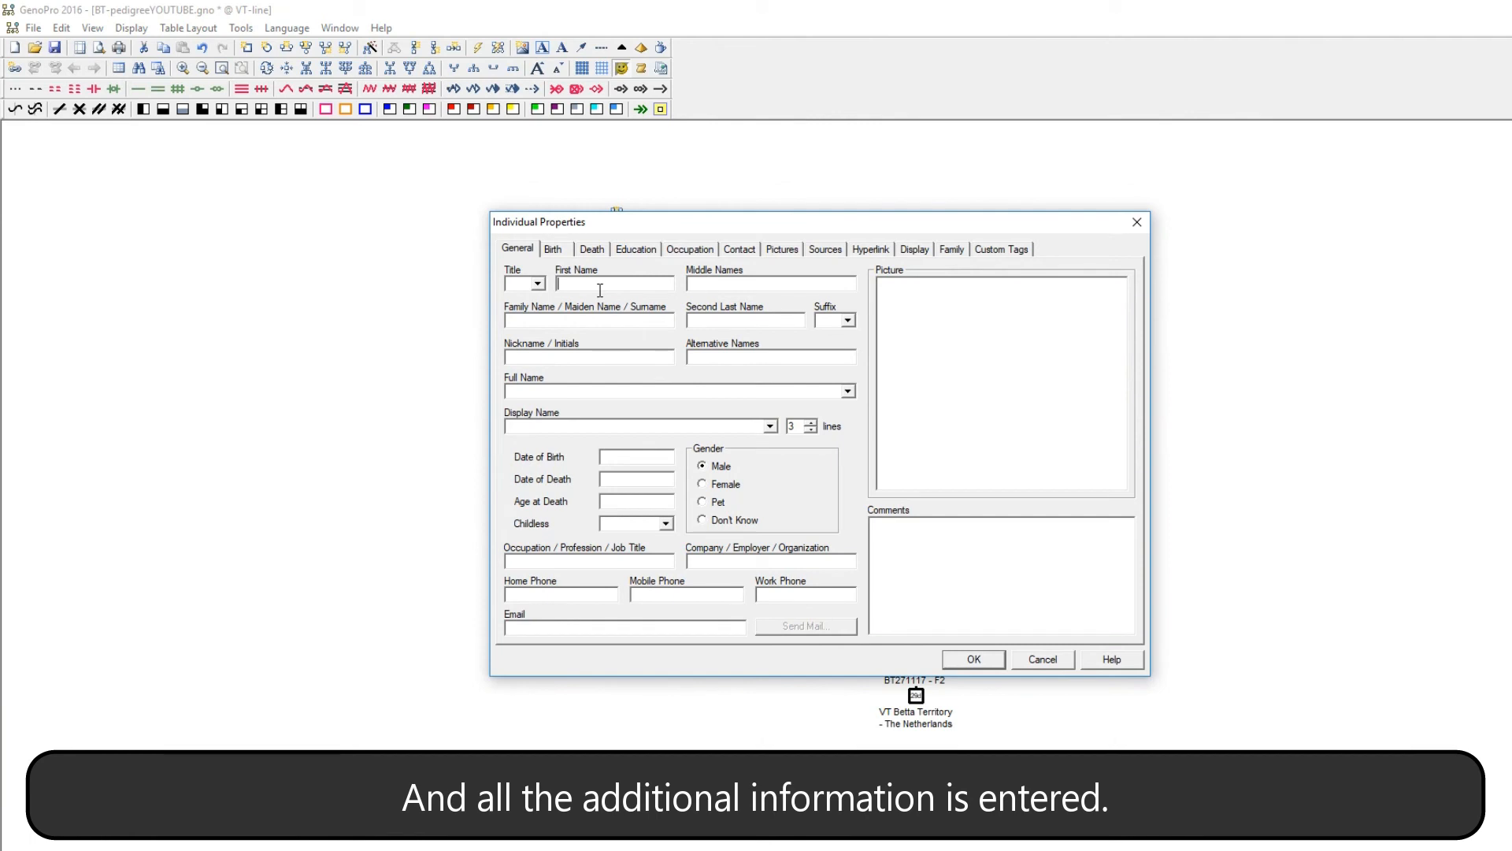
type("Darkbody")
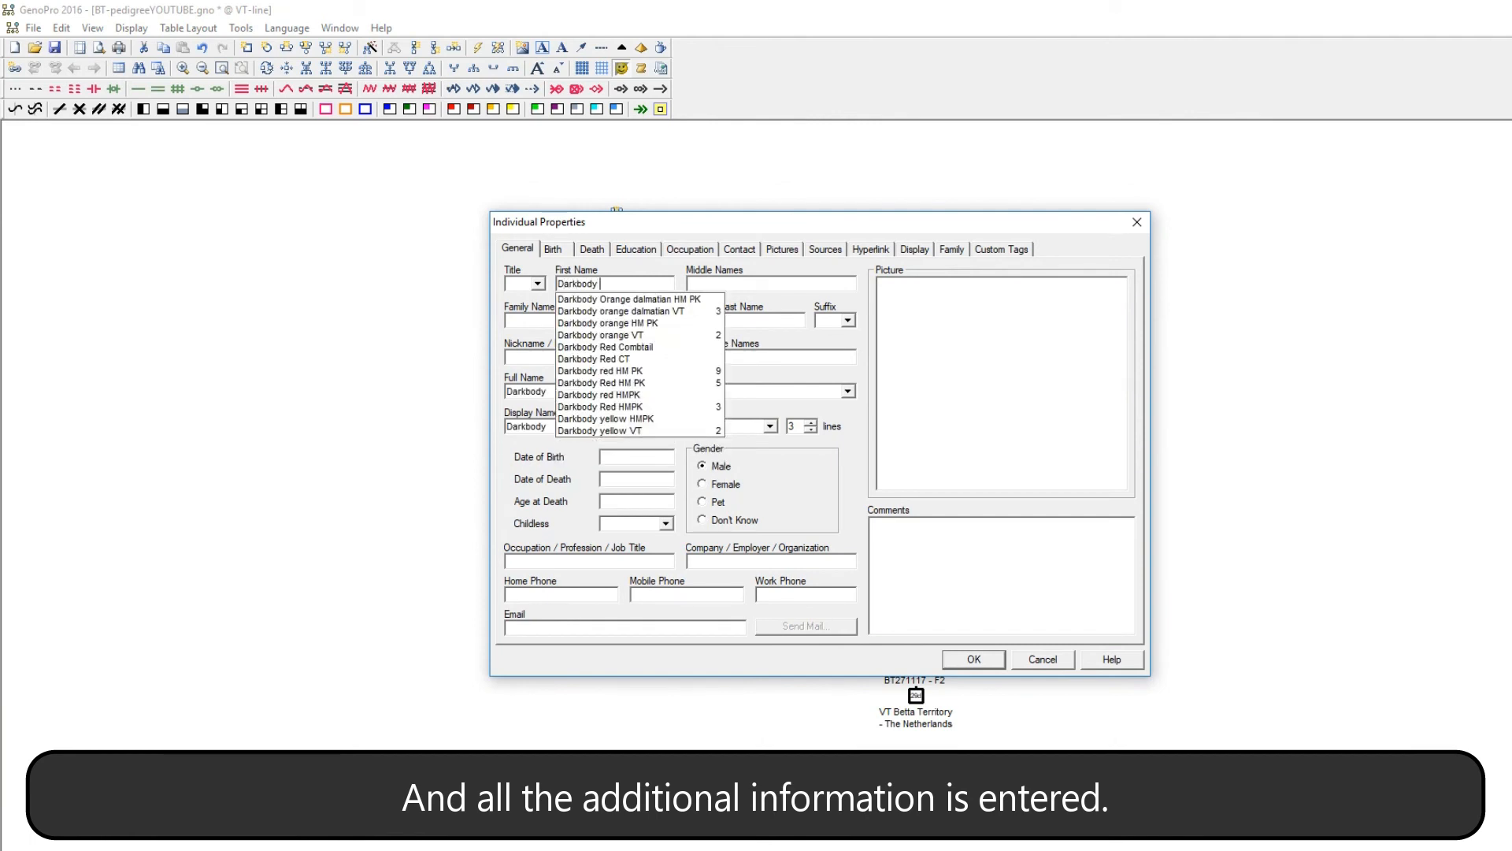
left_click(583, 430)
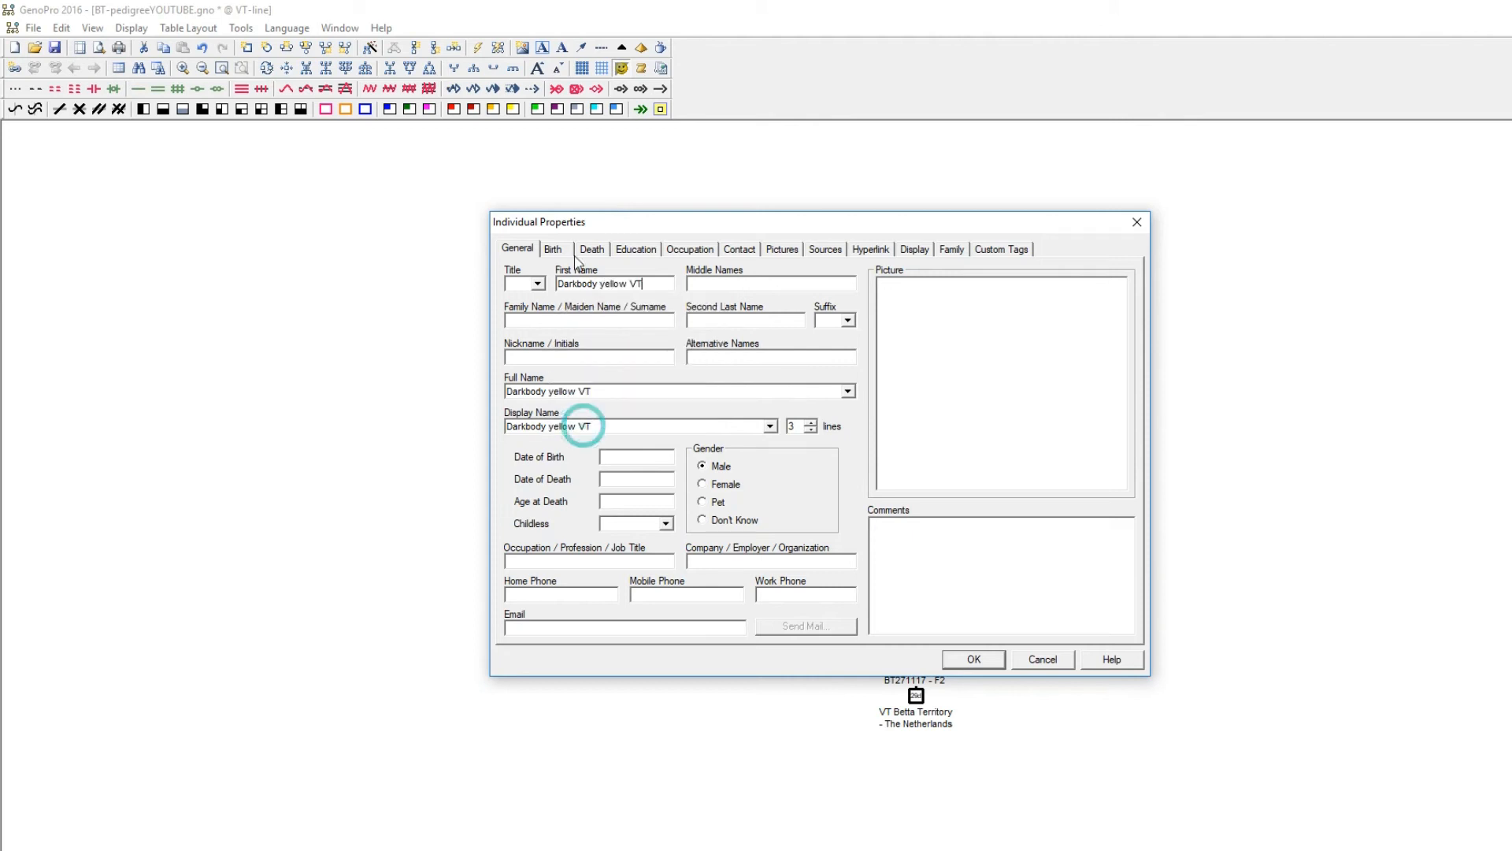
left_click(590, 320)
type("Bre")
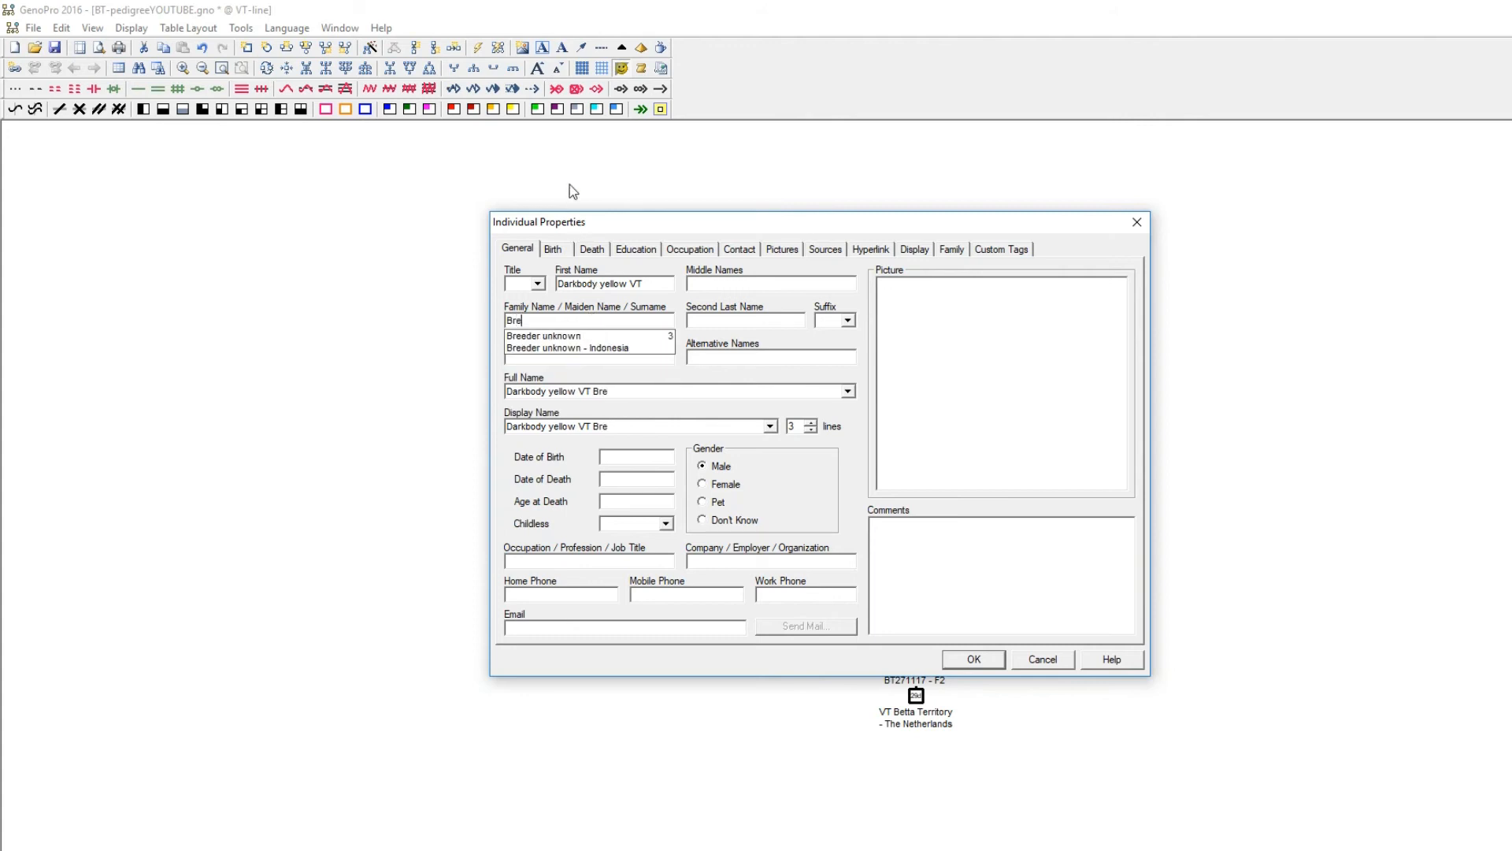
left_click(557, 336)
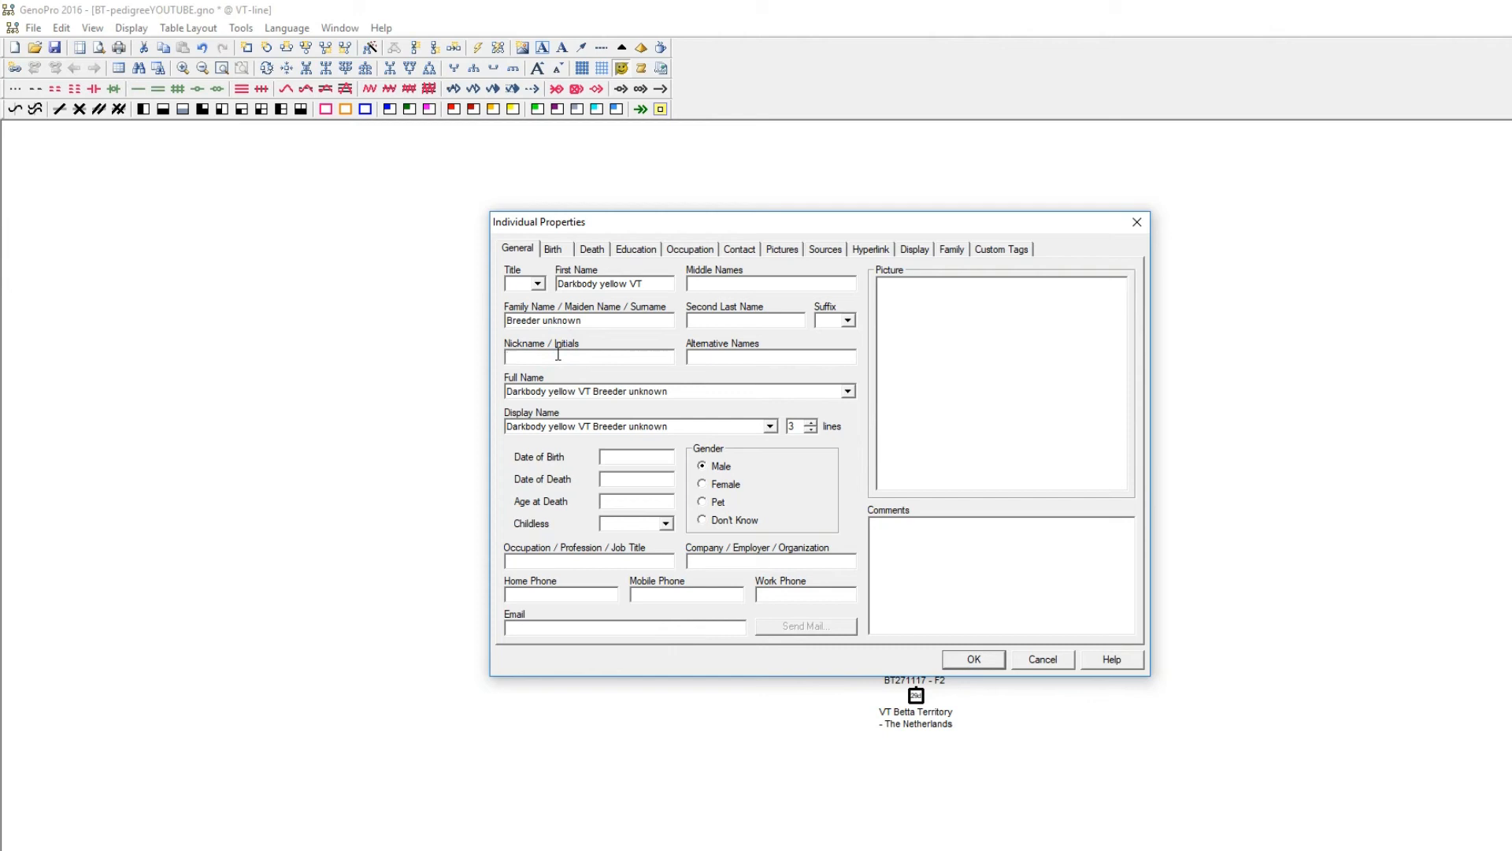
left_click(558, 354)
type("F1")
key("BackSpace")
key("BackSpace")
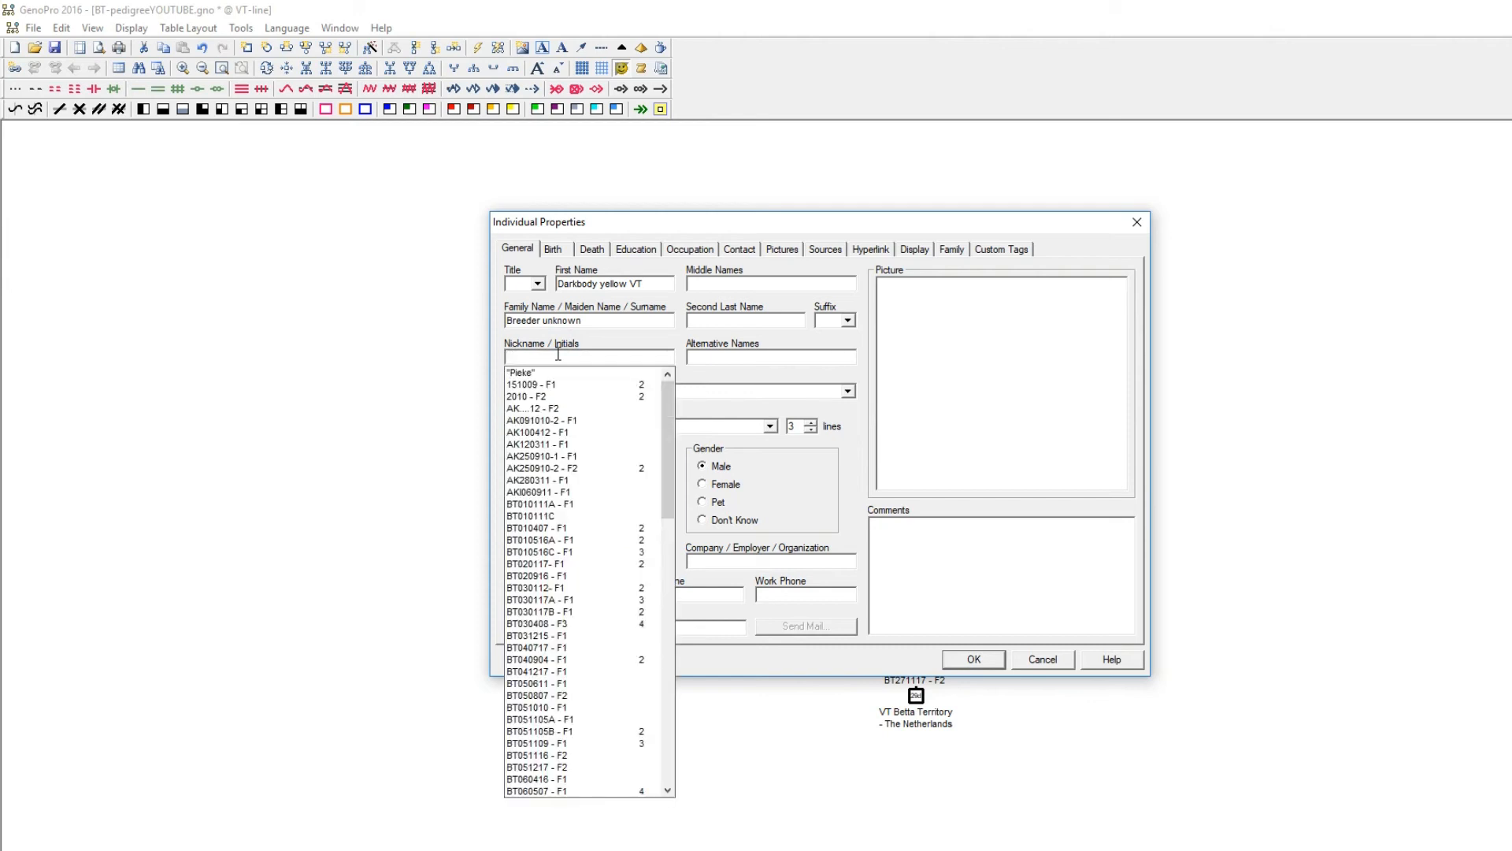
type("F?")
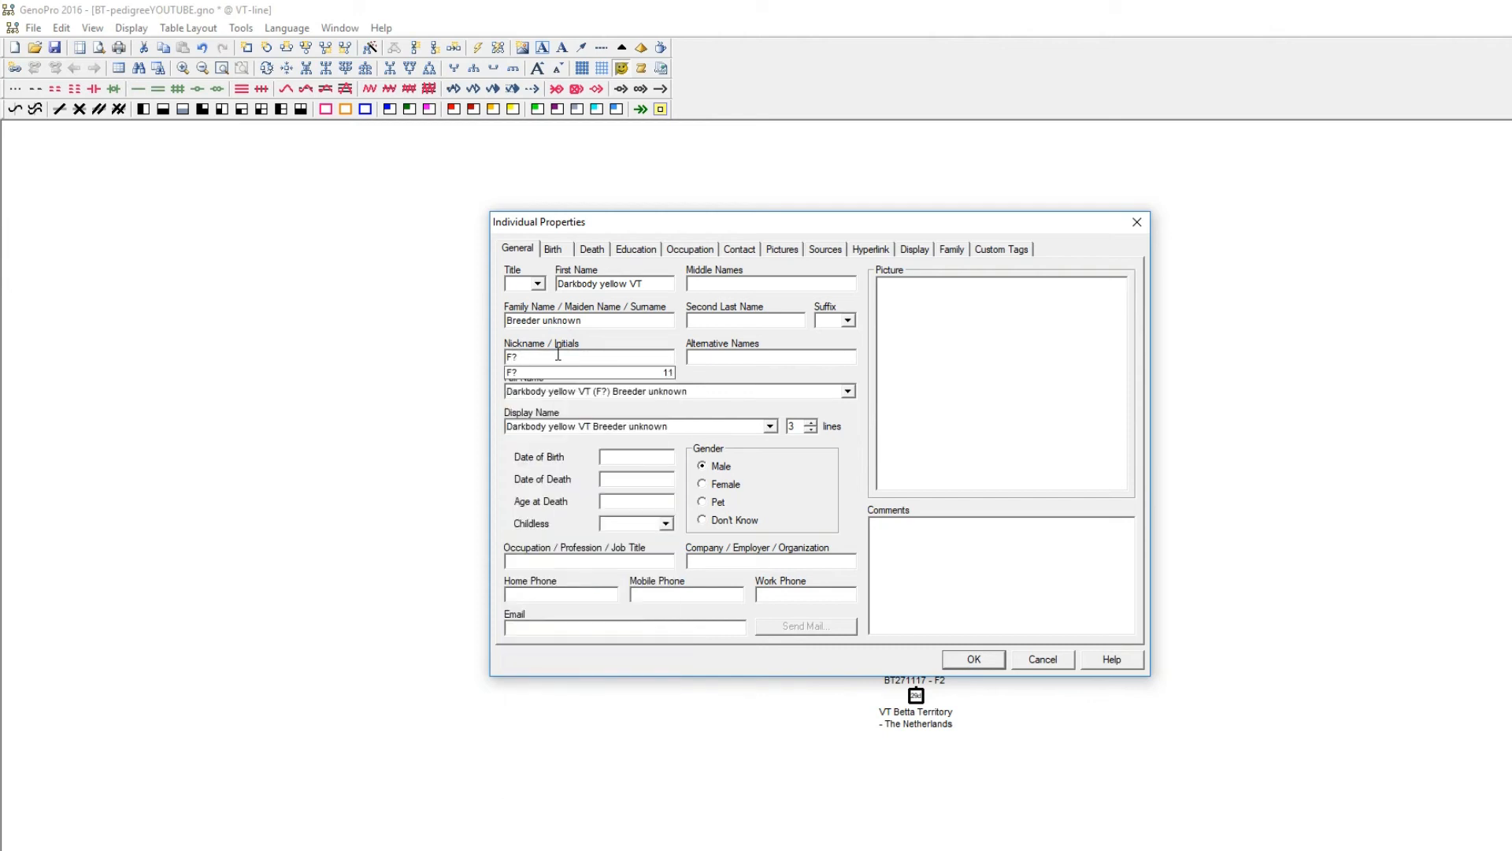
Set the founding male's display name to 2 lines and attach the picture SireBT190415.jpg.
left_click(811, 432)
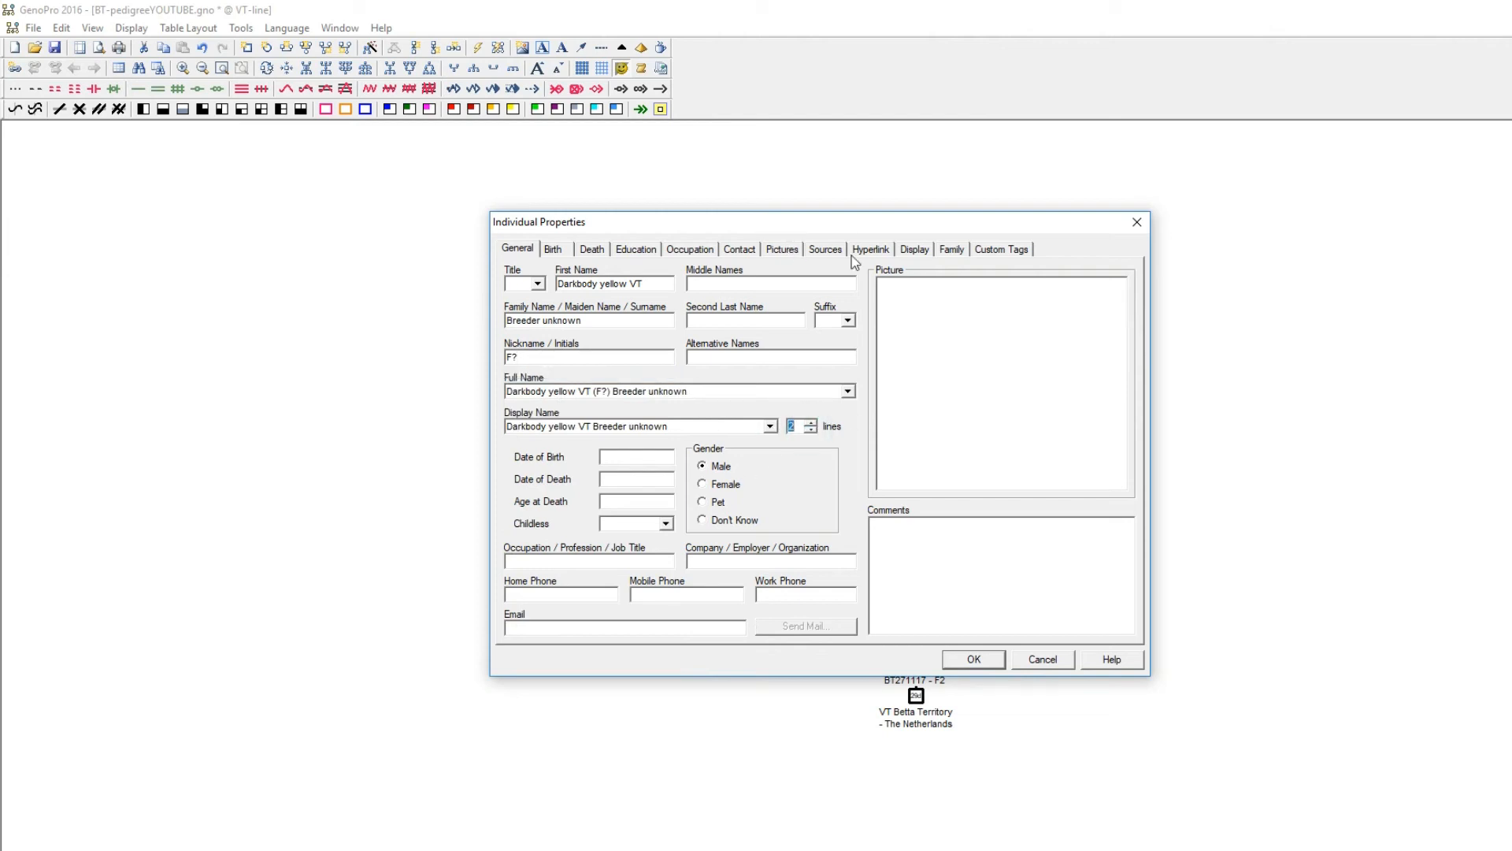
left_click(784, 250)
left_click(850, 329)
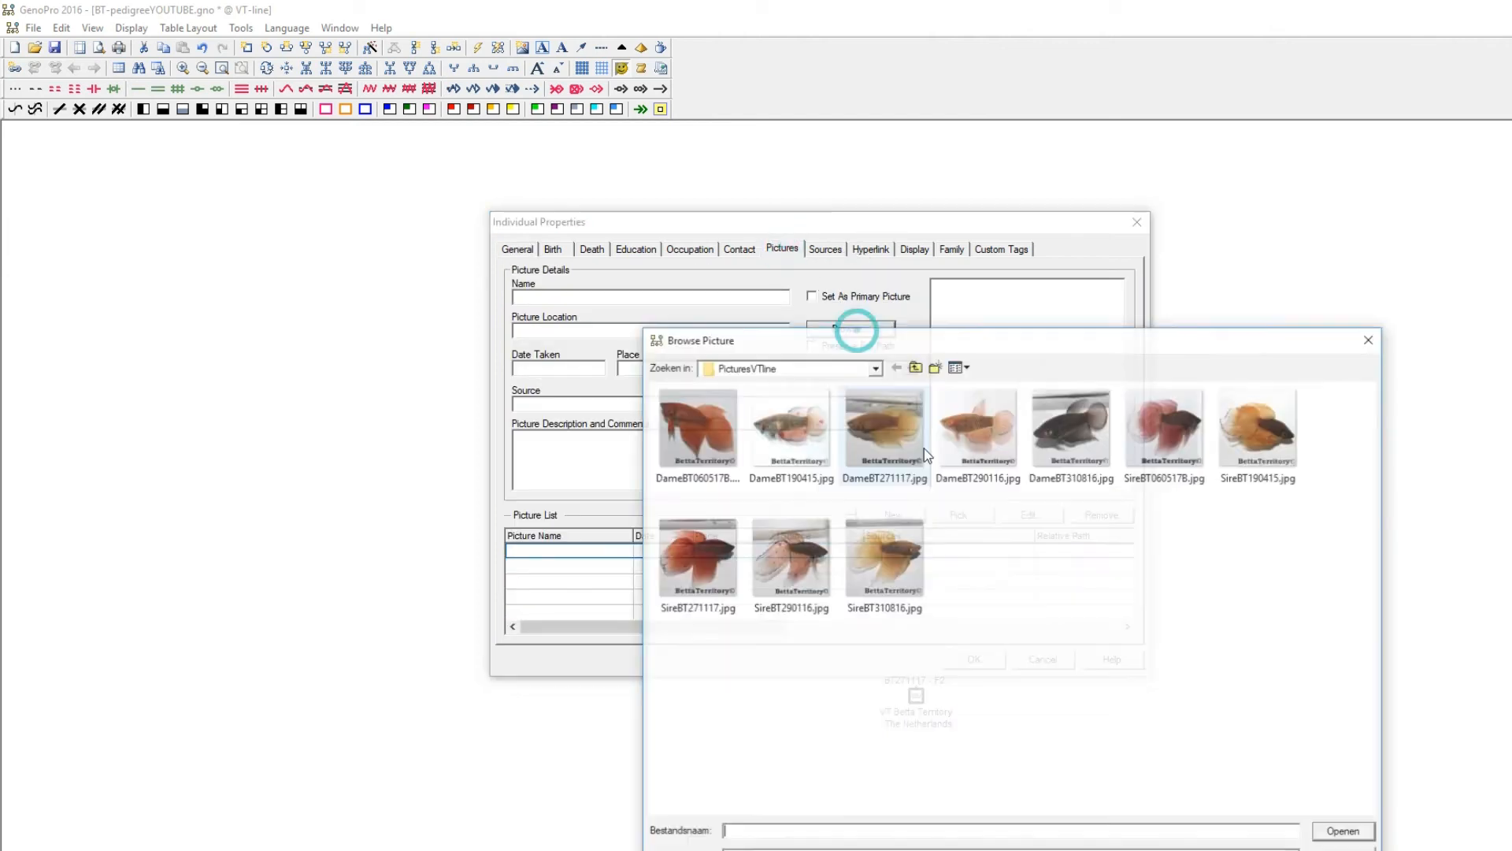
left_click(1259, 409)
double_click(1260, 409)
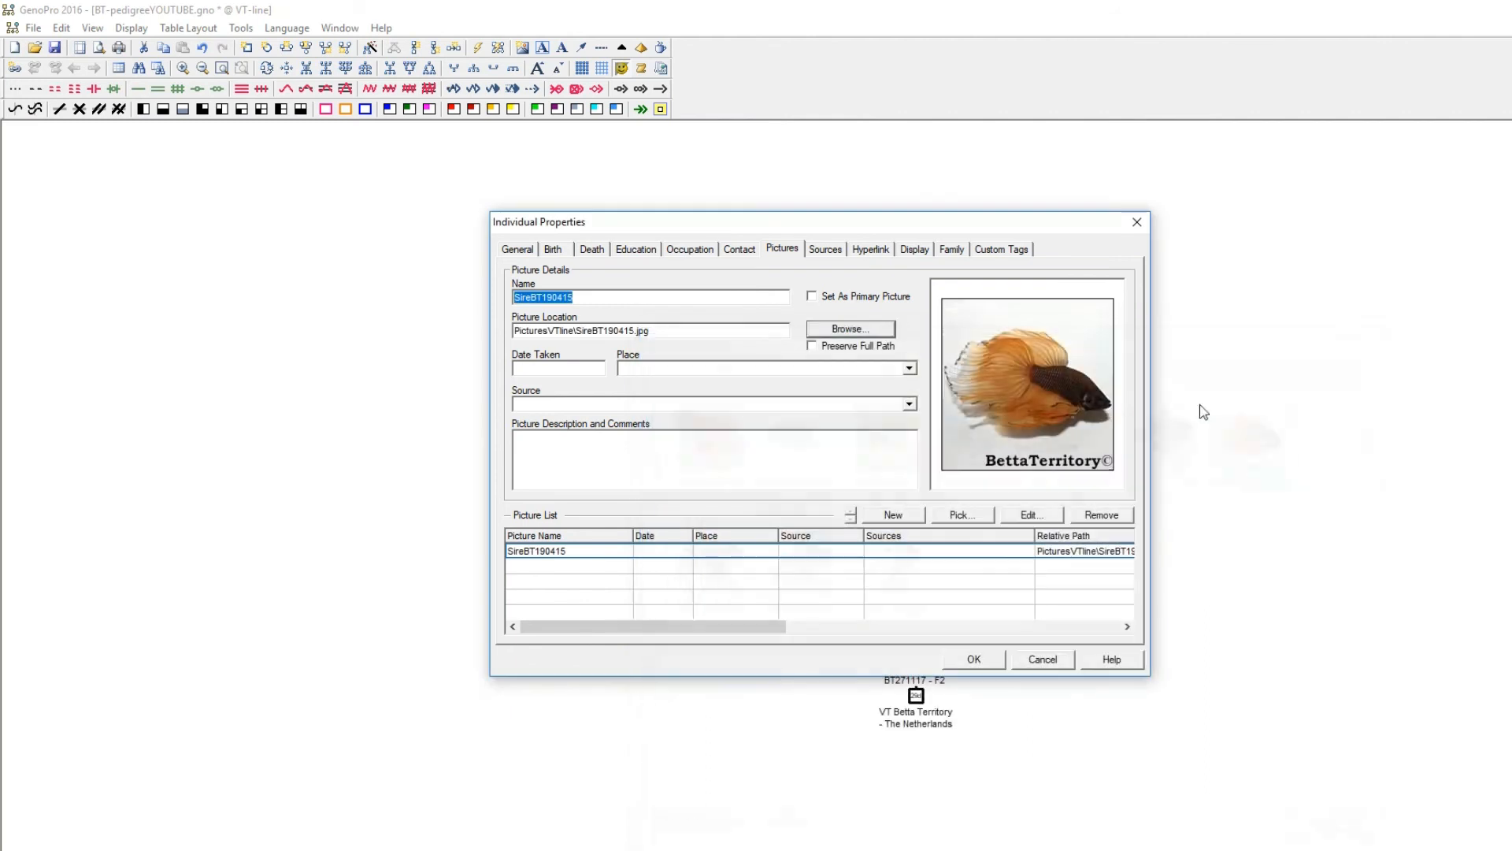
Set the gender background of the founding male's symbol to yellow and save his properties.
left_click(913, 249)
left_click(983, 330)
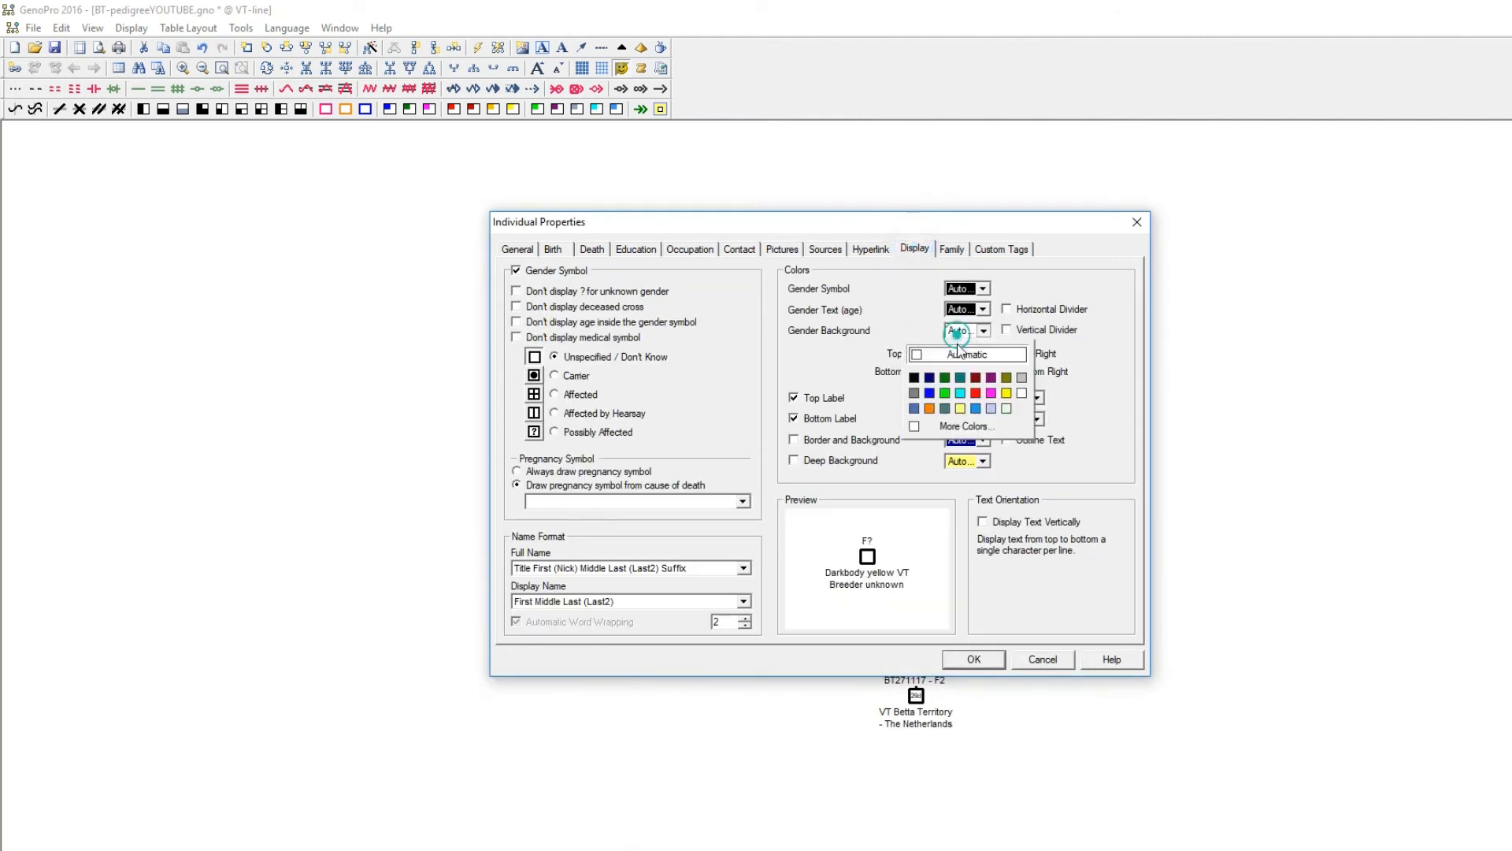
left_click(1005, 397)
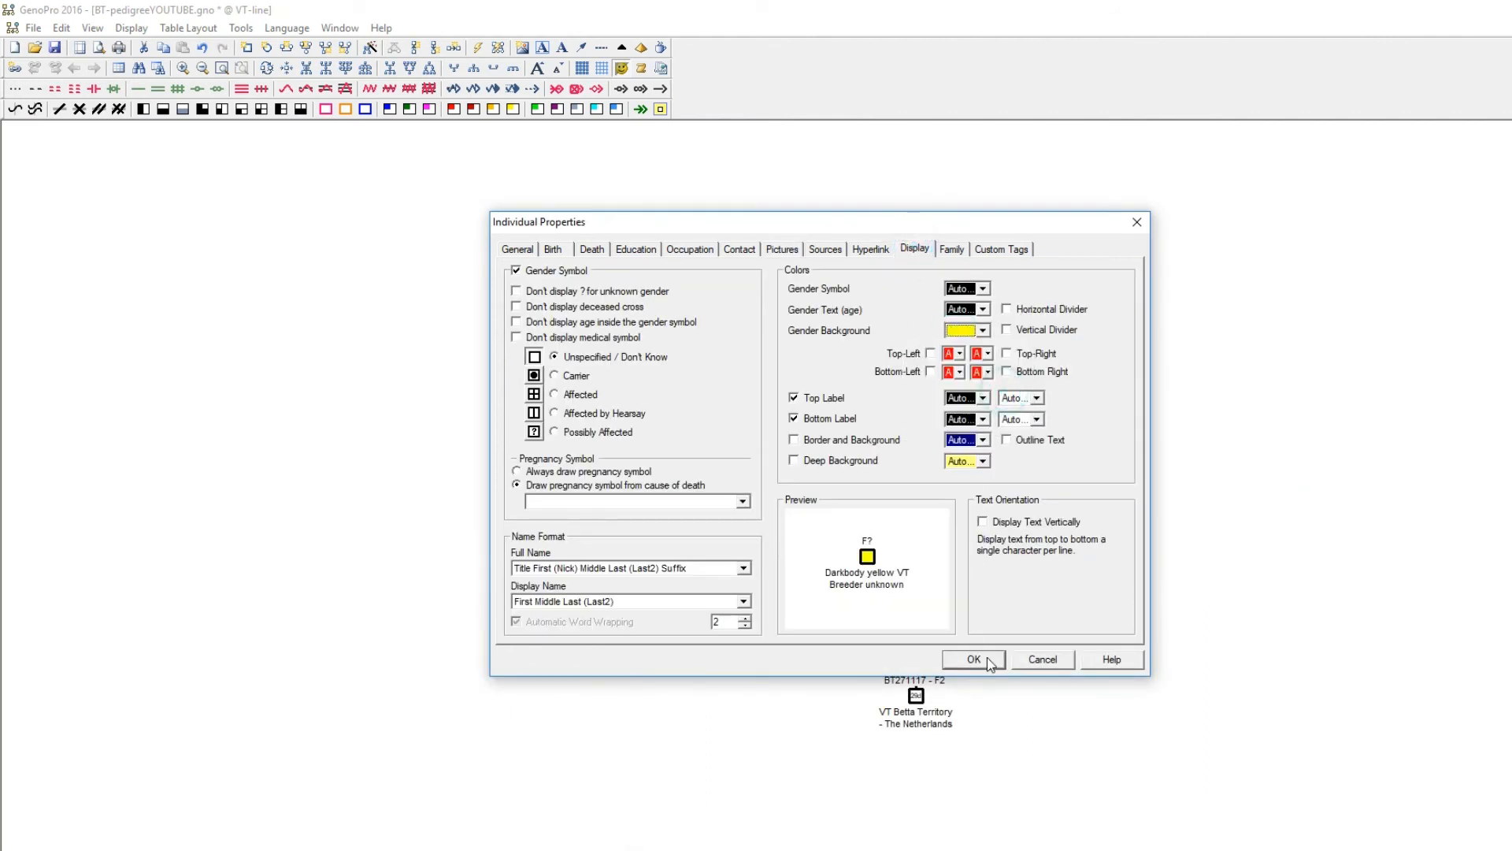
left_click(977, 658)
Enter the founding female as Darkbody orange dalmatian VT, family name Breeder unknown, nickname F?
double_click(954, 244)
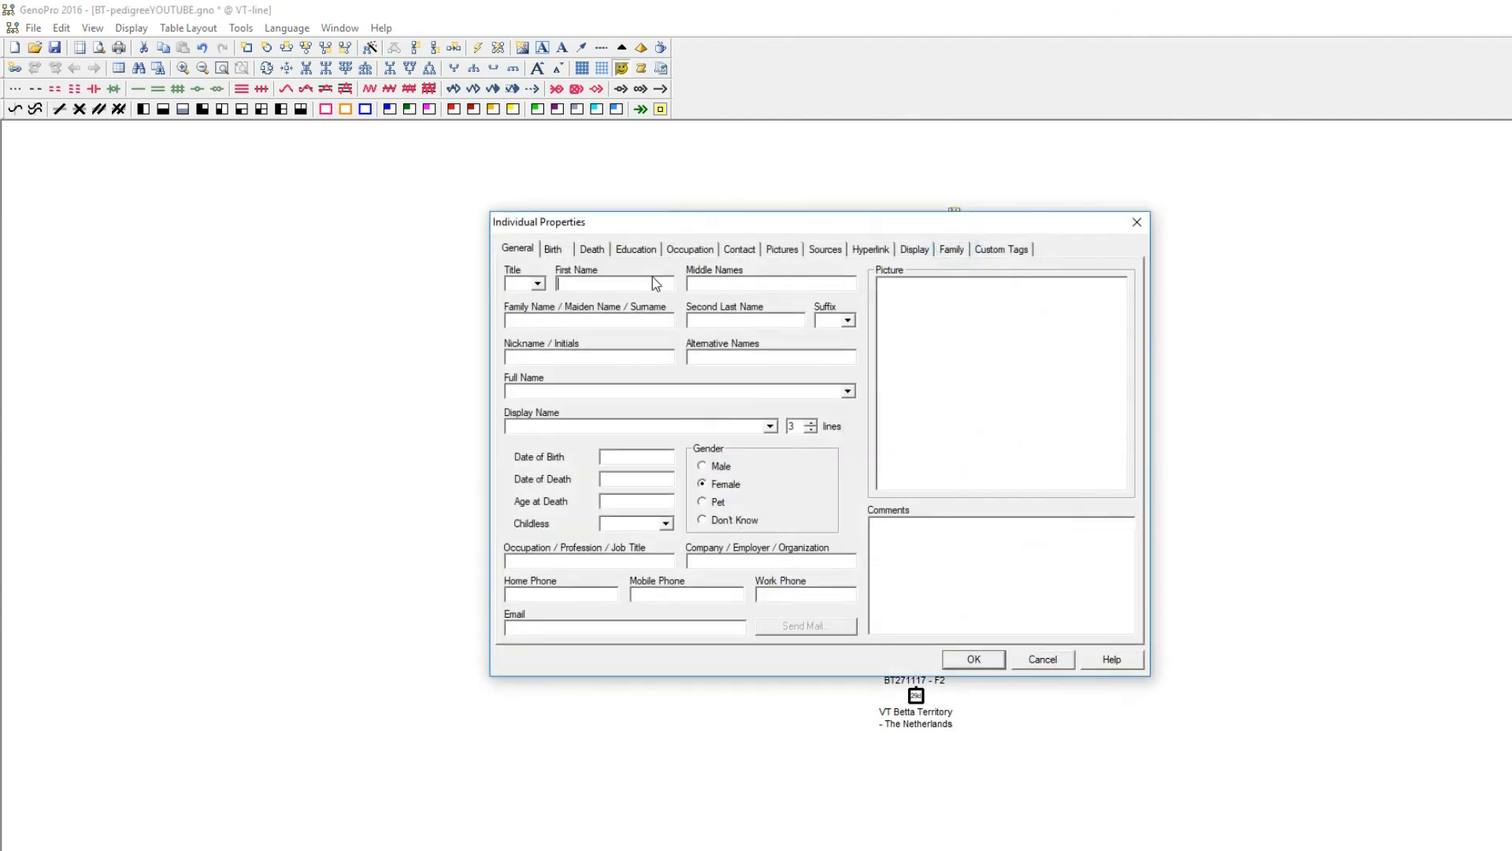
type("Darkbody o")
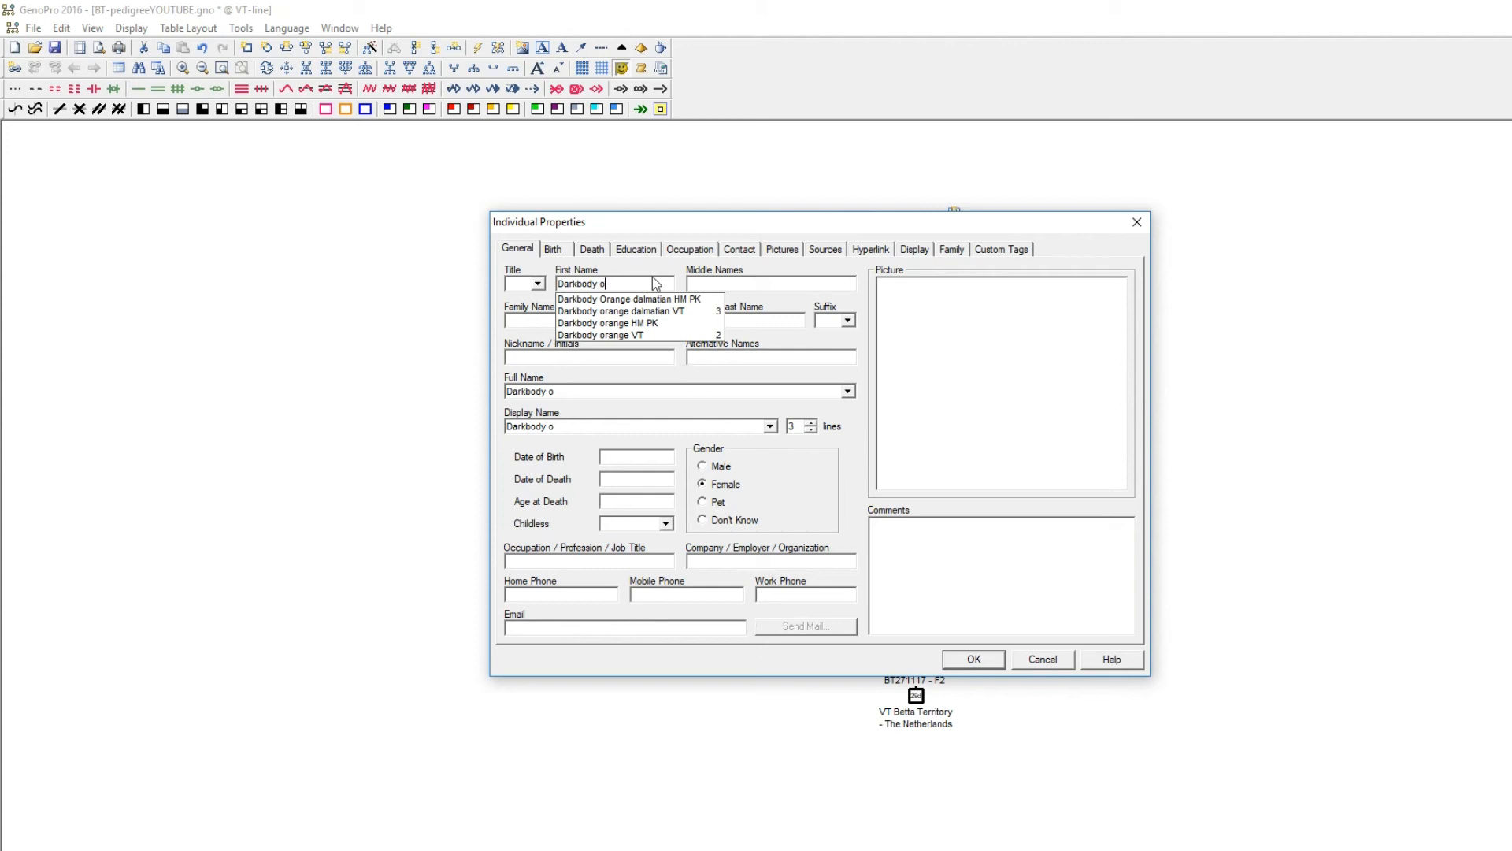
left_click(635, 310)
left_click(611, 318)
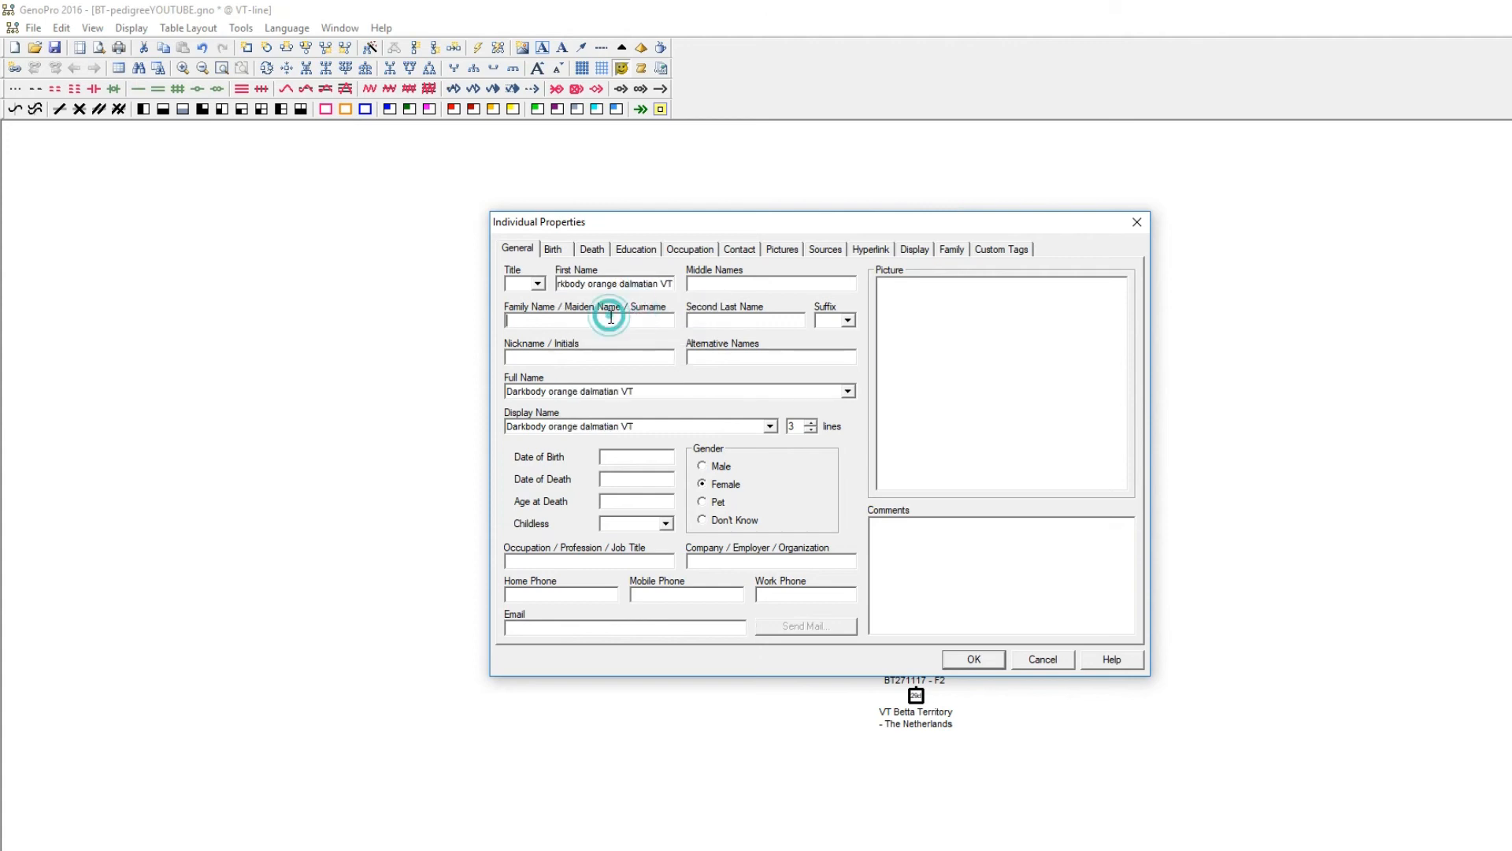
type("Br")
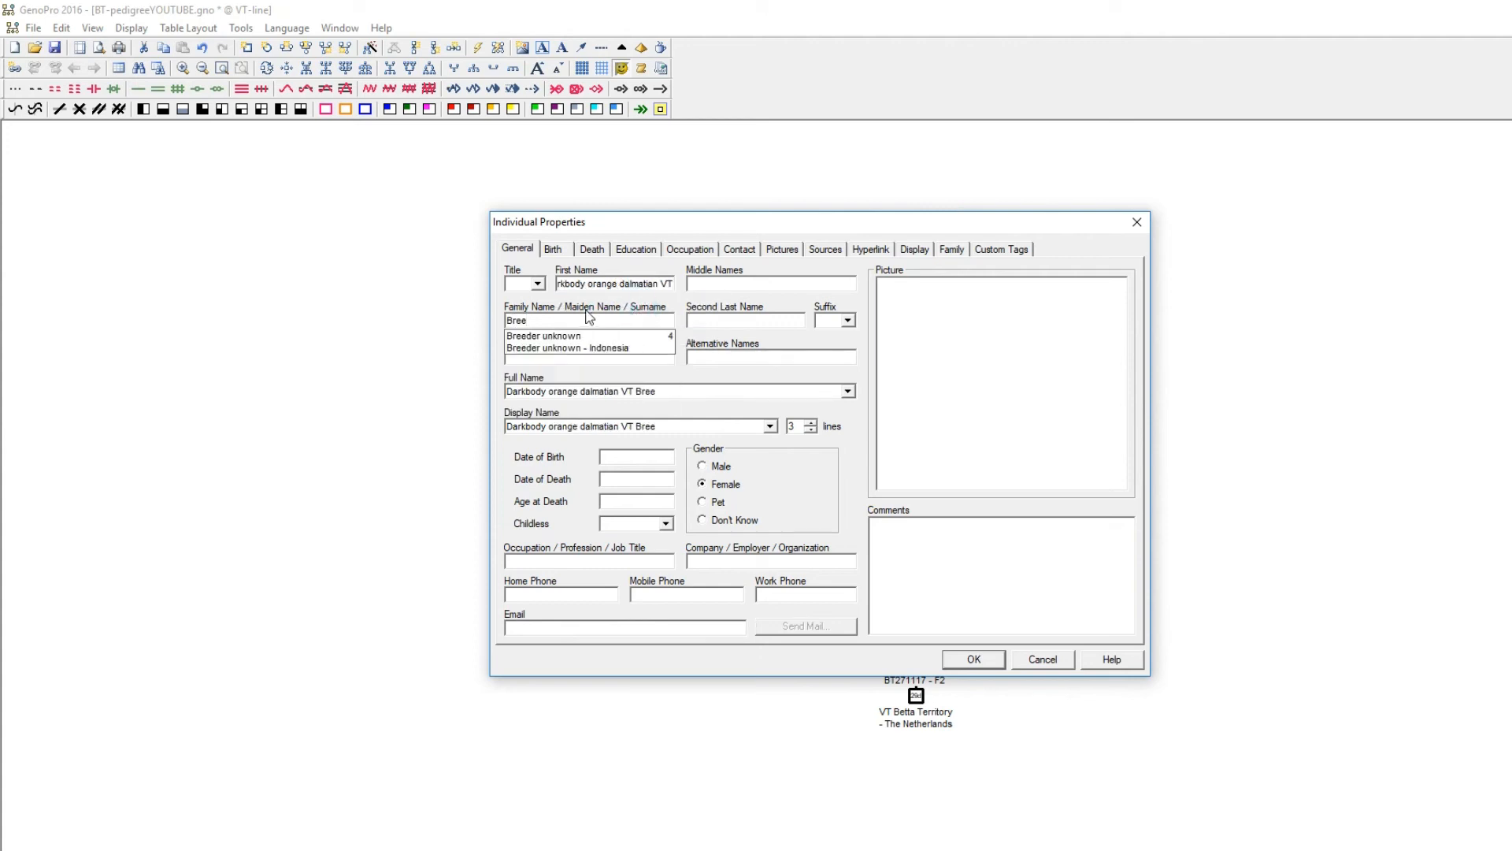
type("ee")
left_click(527, 336)
left_click(557, 362)
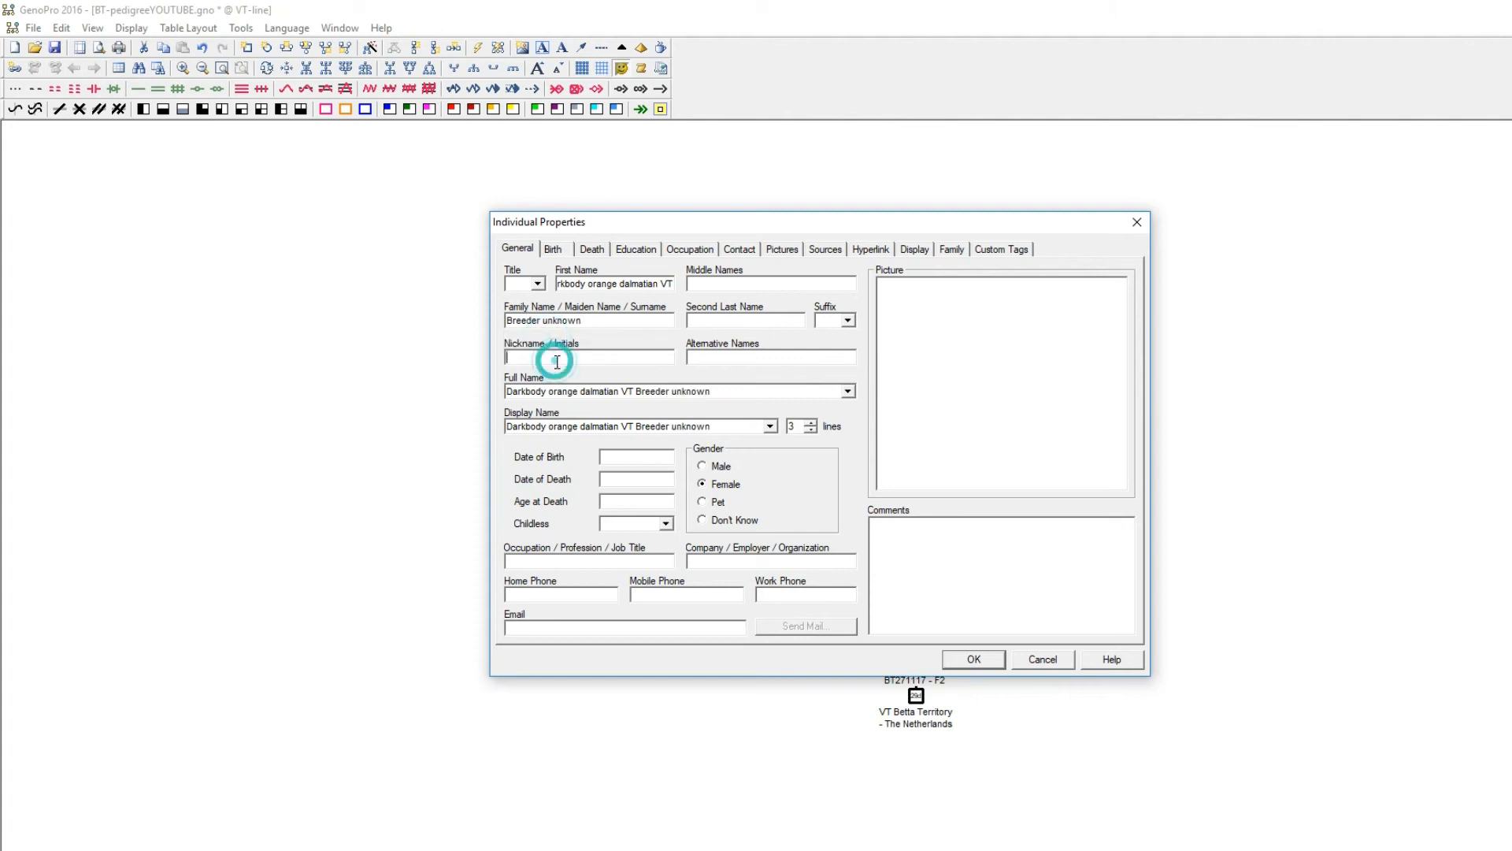
type("F")
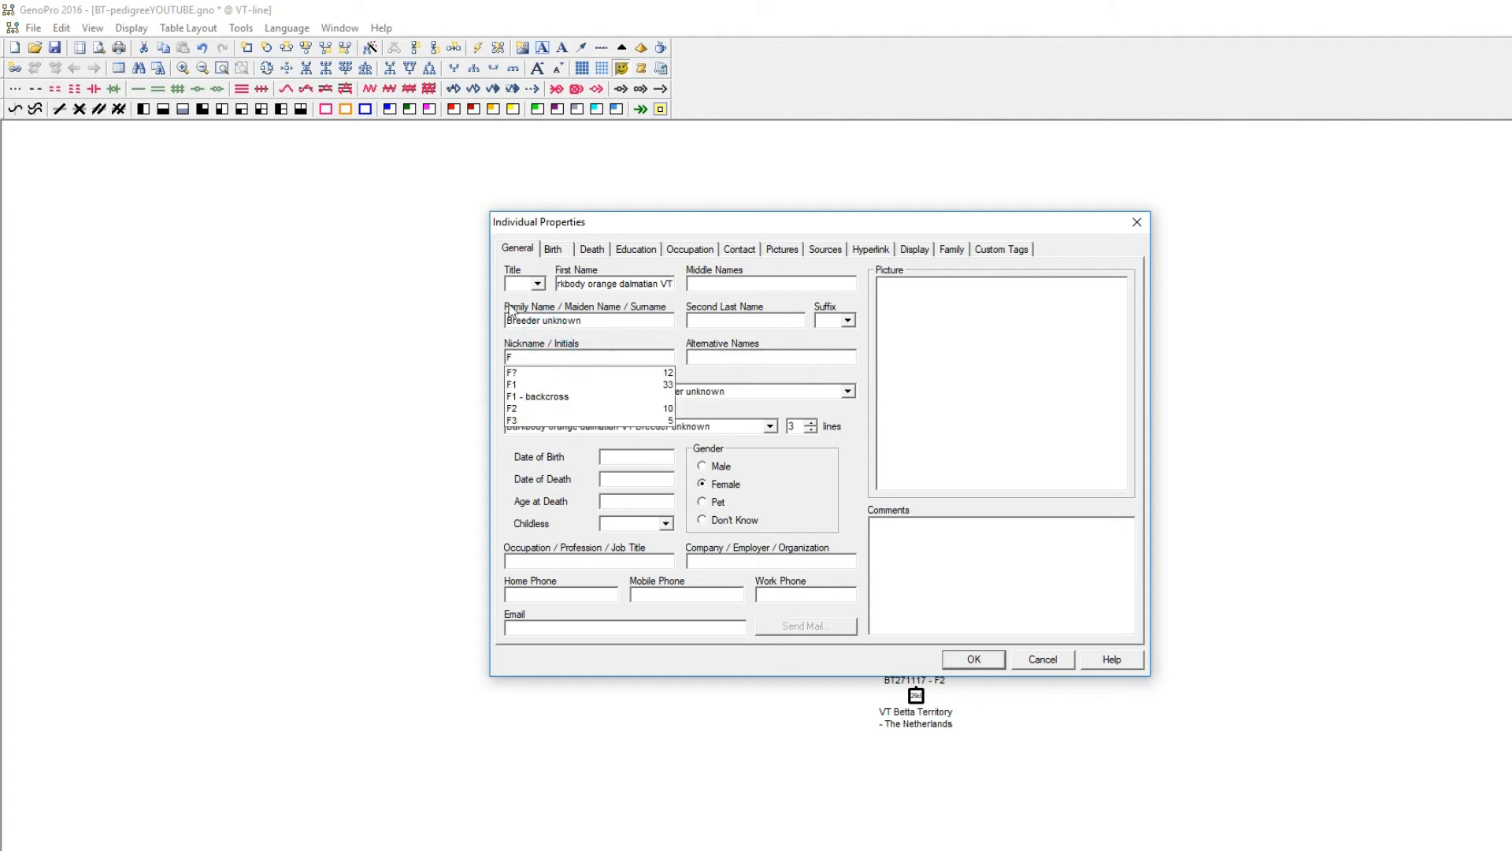
left_click(607, 372)
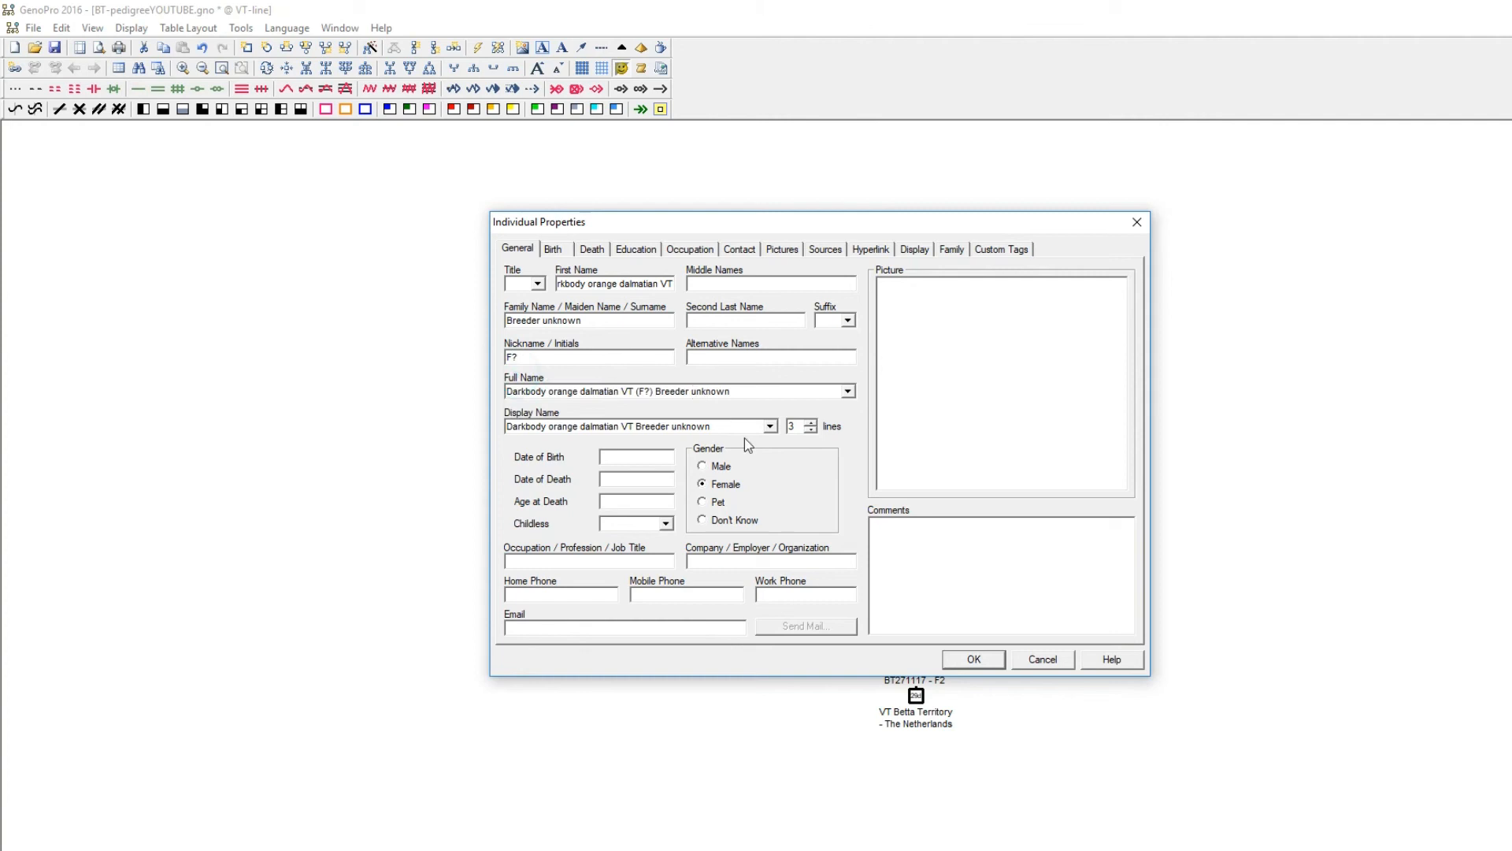
Set the founding female's display name to 2 lines and attach her picture.
left_click(810, 430)
left_click(780, 249)
left_click(859, 332)
double_click(750, 430)
Colour the founding female's symbol with red top-left and bottom-right quarters and orange top-right and bottom-left quarters, and save her properties.
left_click(910, 252)
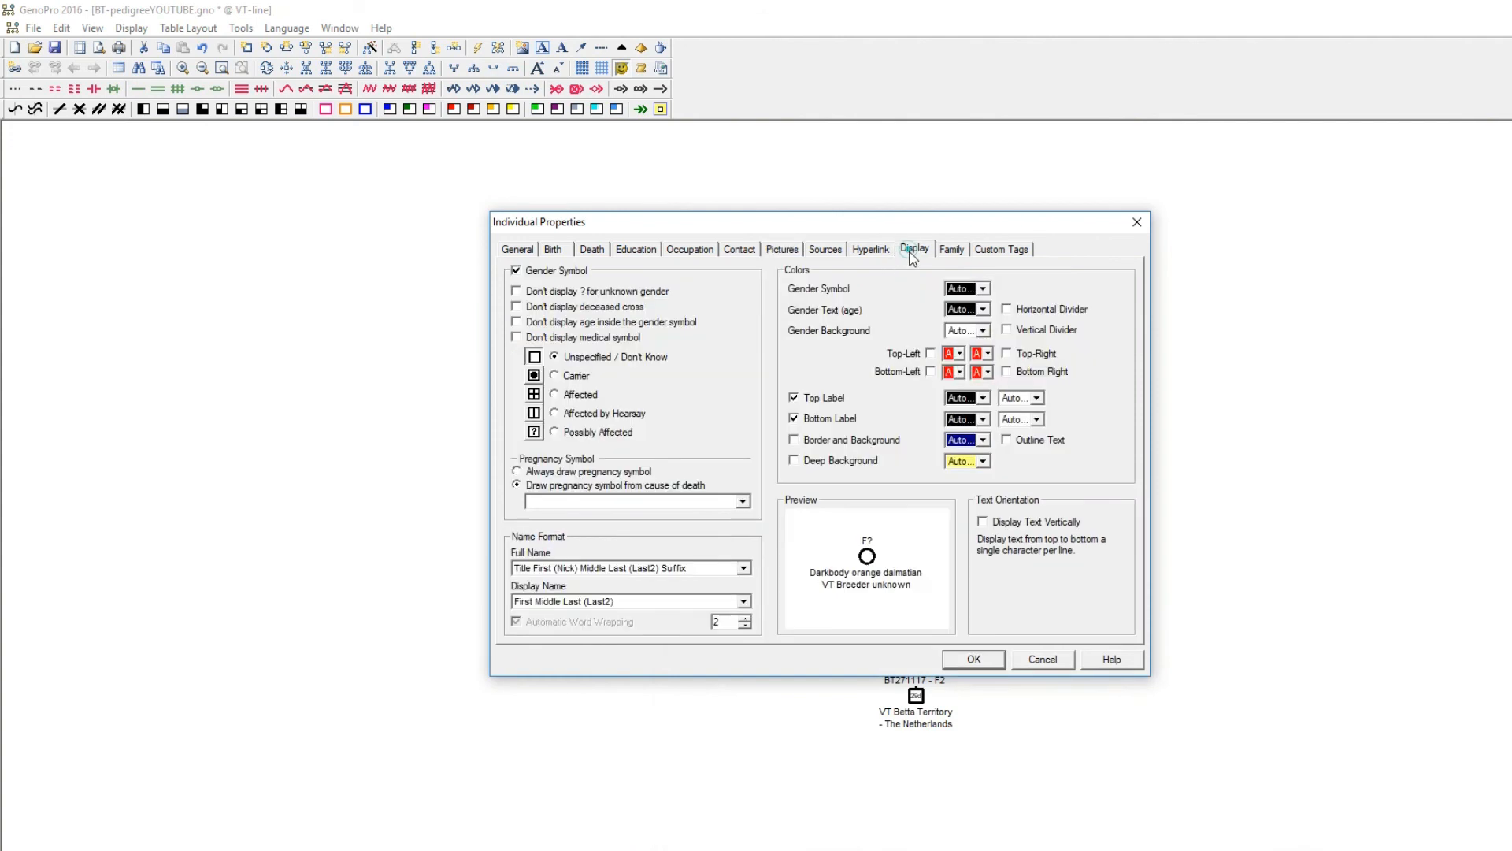
left_click(960, 353)
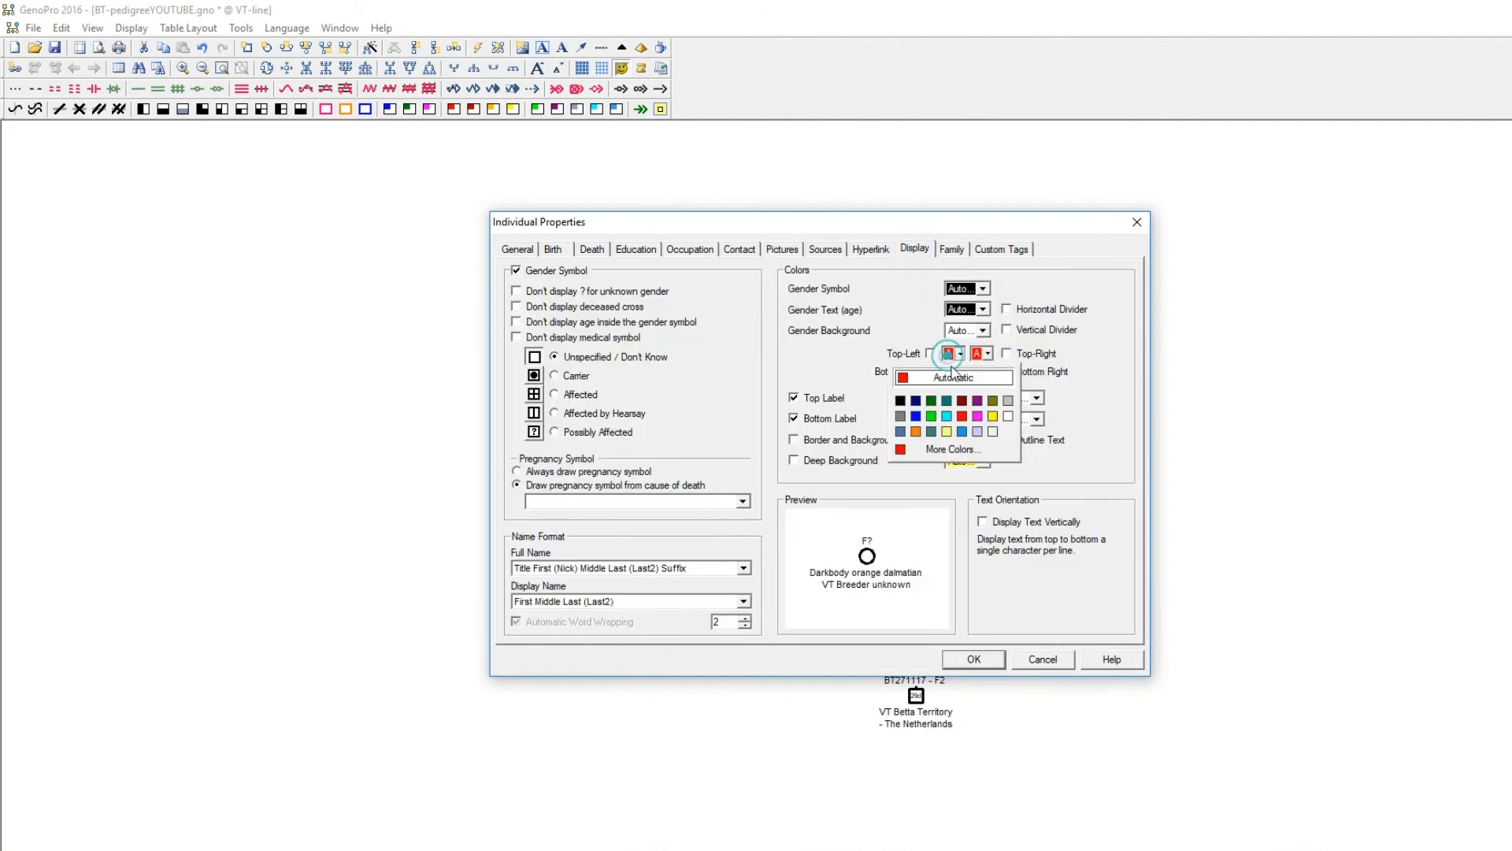
left_click(902, 450)
left_click(957, 354)
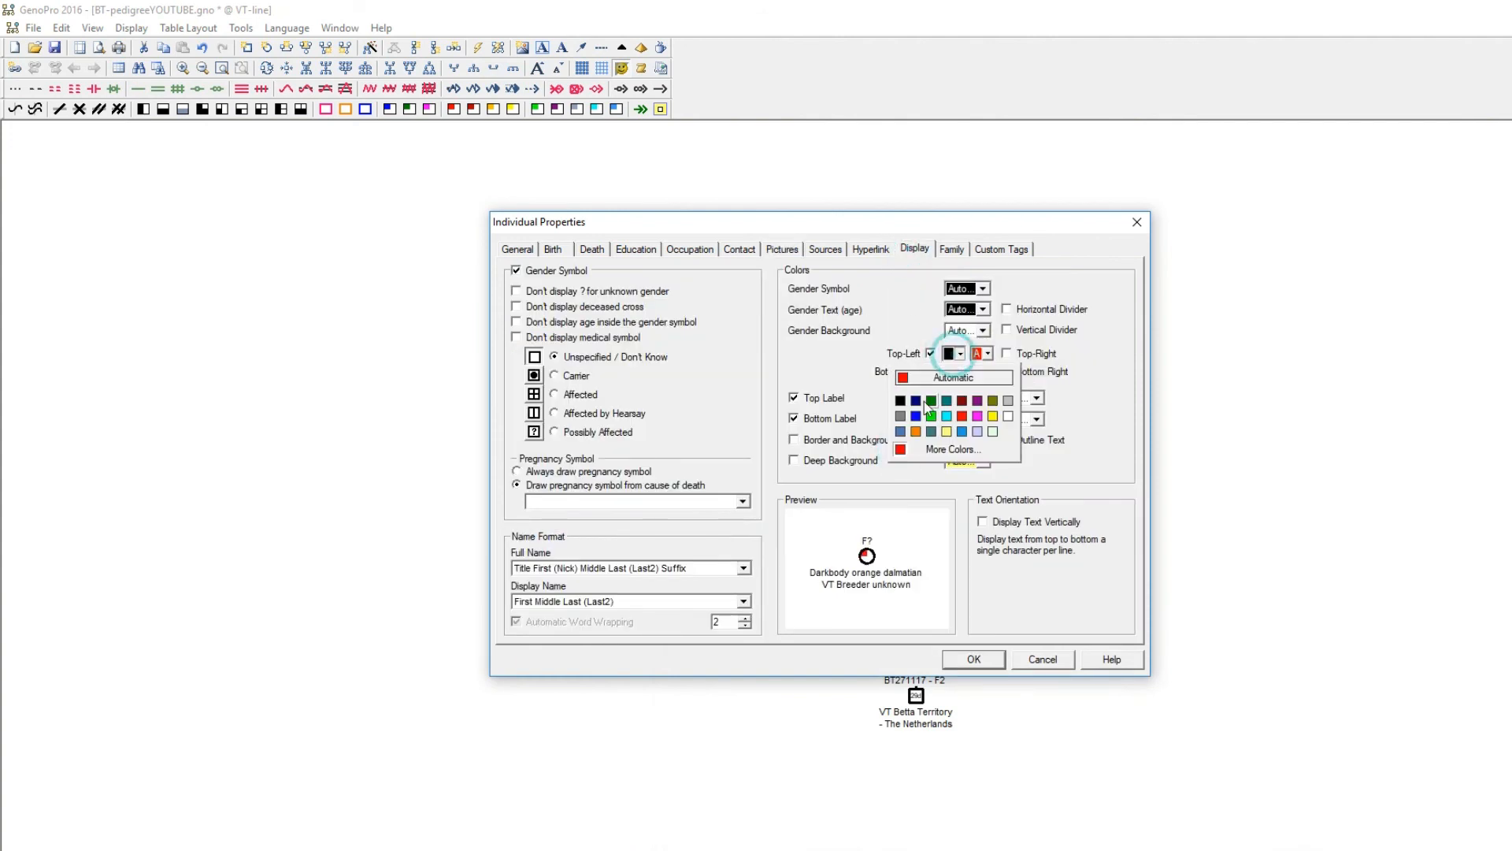
left_click(961, 416)
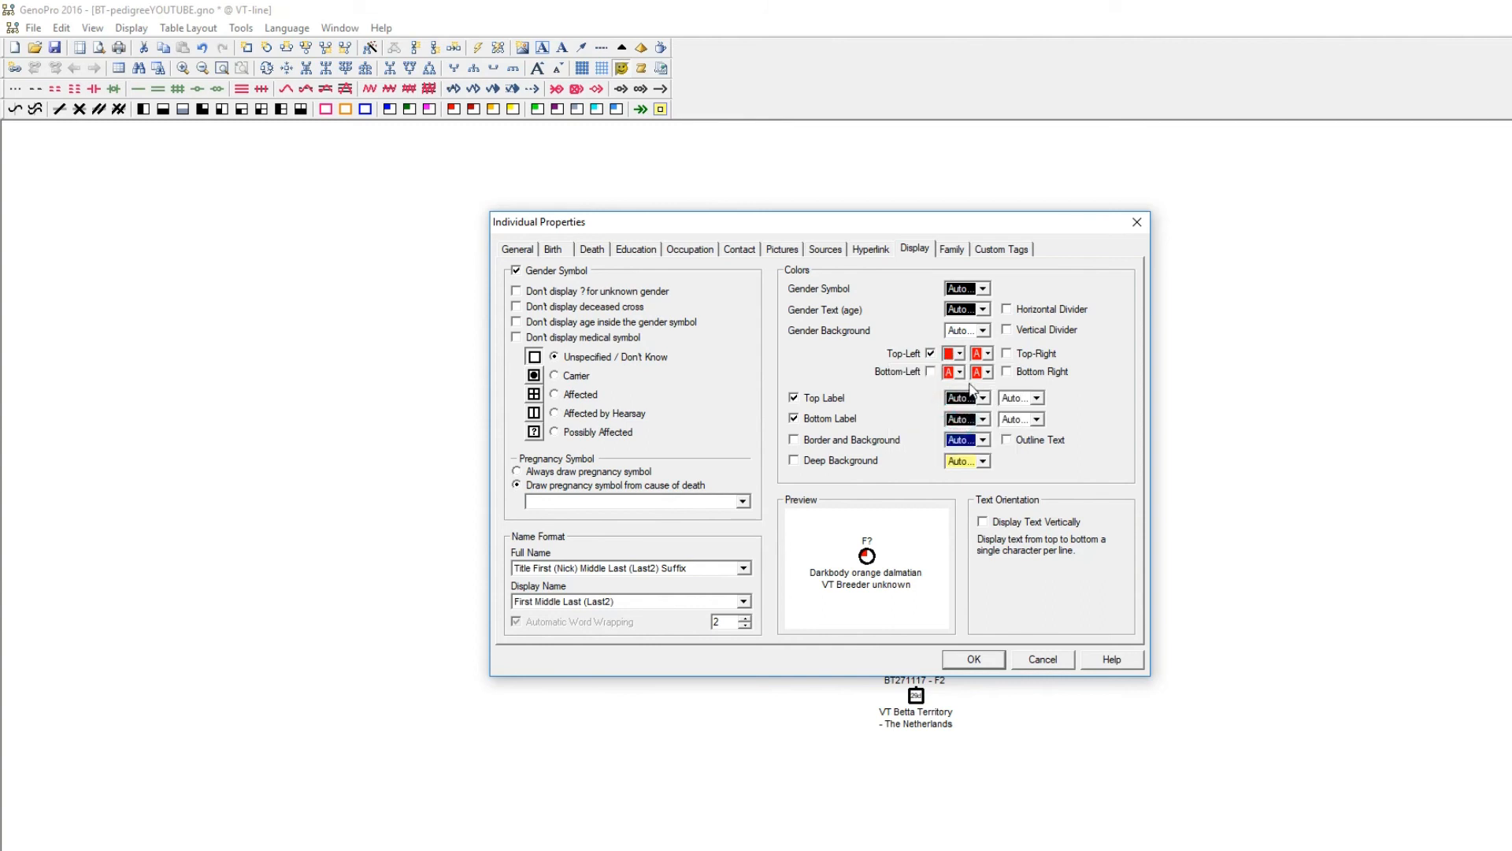
left_click(984, 374)
left_click(988, 436)
left_click(982, 353)
left_click(941, 430)
left_click(952, 375)
left_click(915, 449)
left_click(974, 662)
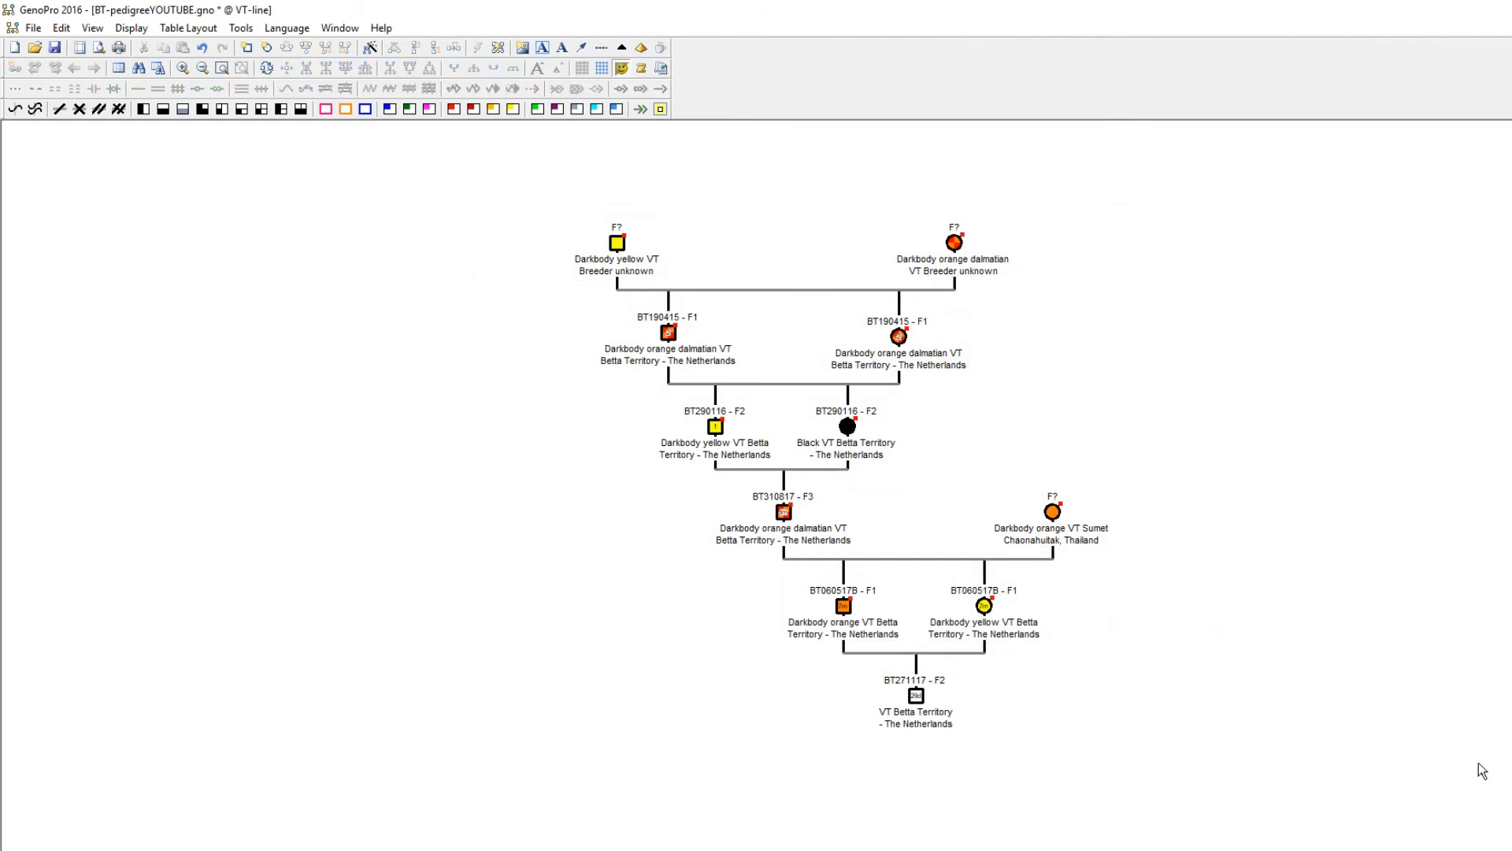
Move the Darkbody orange VT F? female from Thailand outward to make room for two more F1 fish on her family line.
scroll(1482, 770, "up", 2)
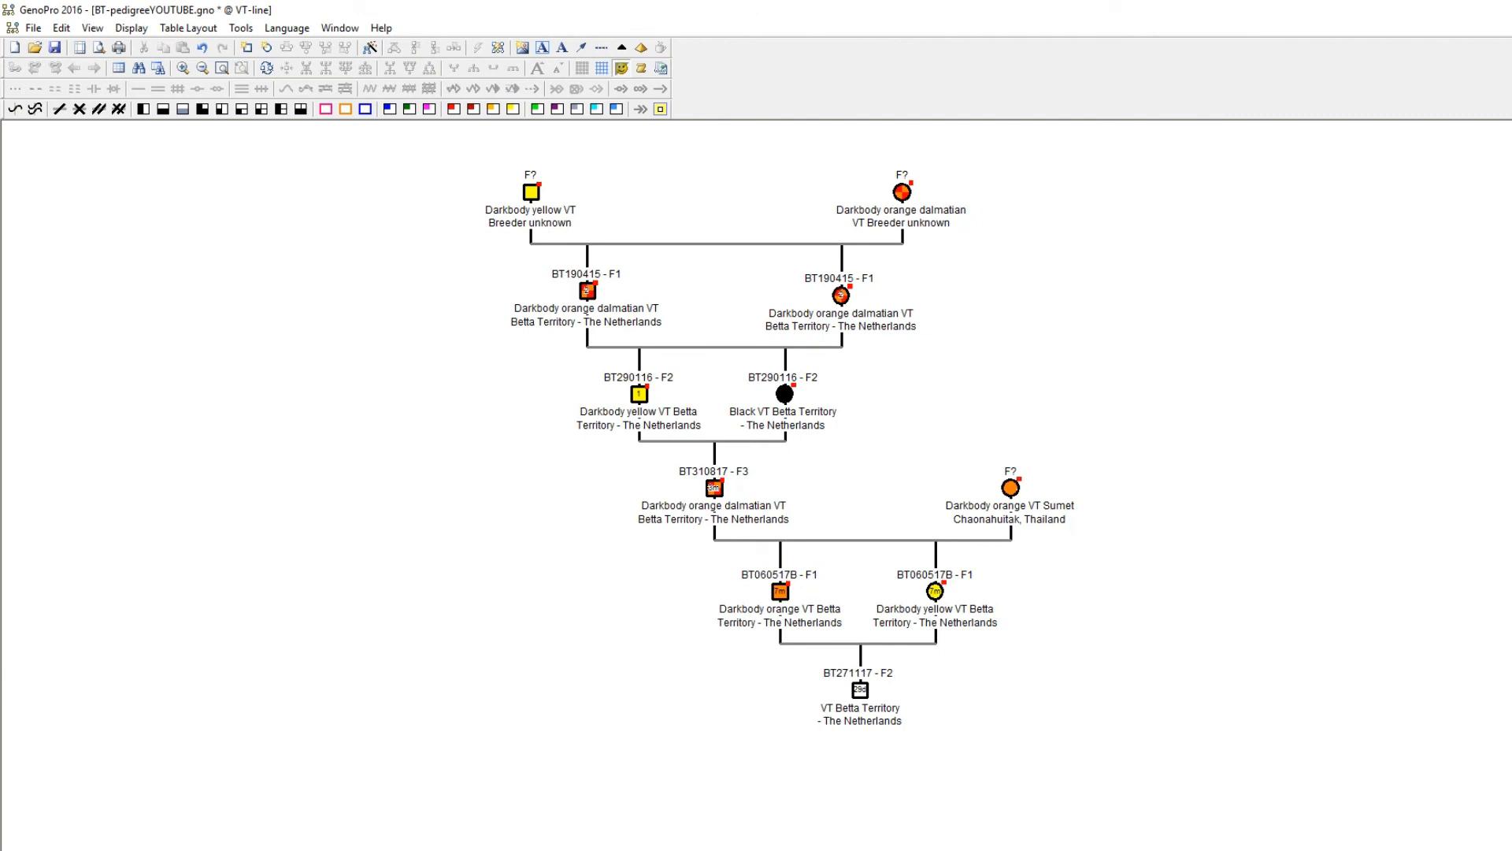
scroll(1499, 617, "up", 3)
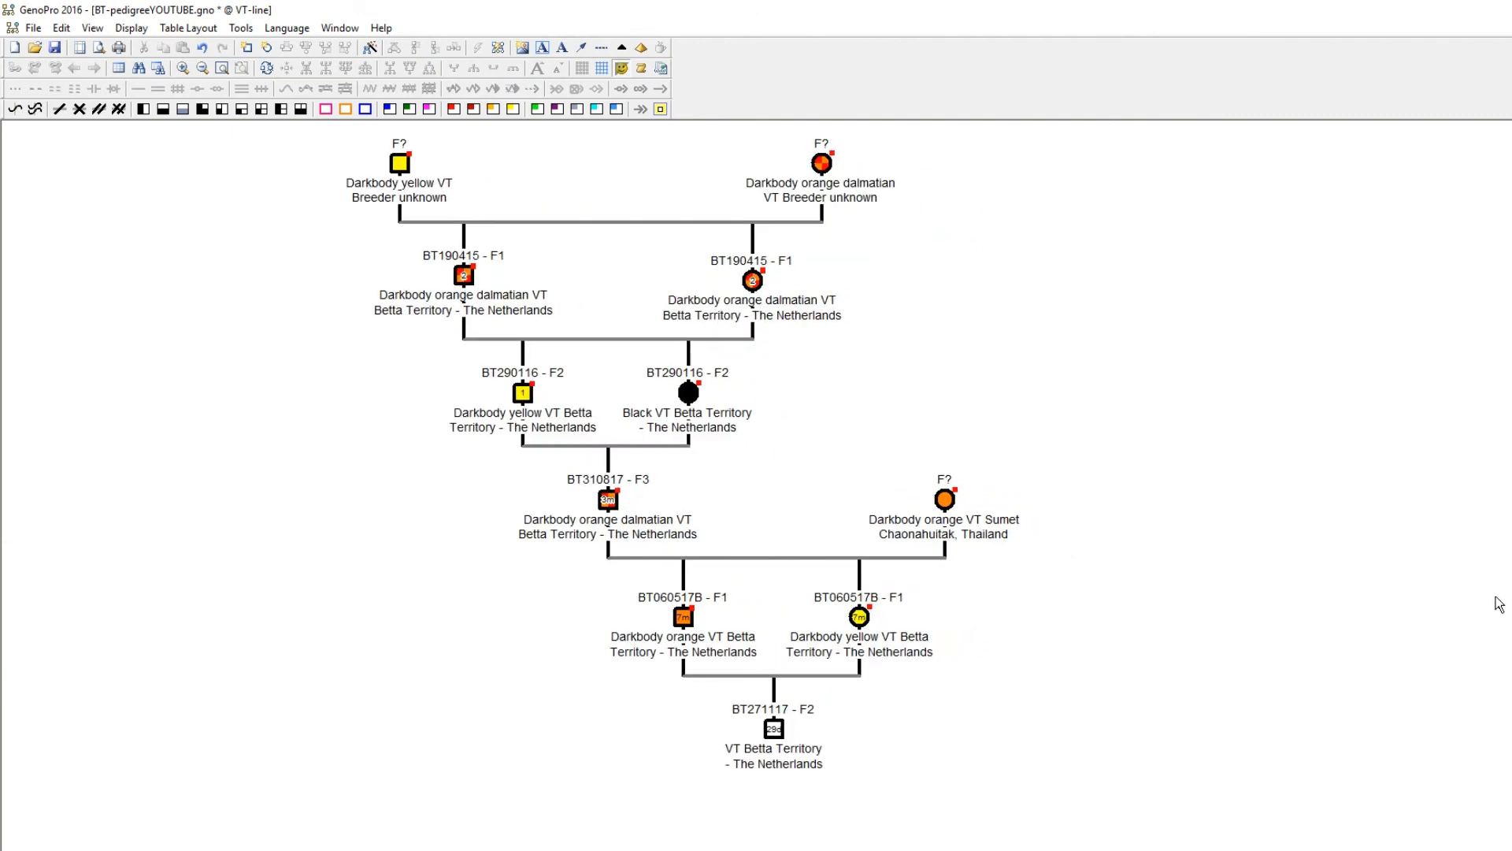
scroll(1, 542, "up", 1)
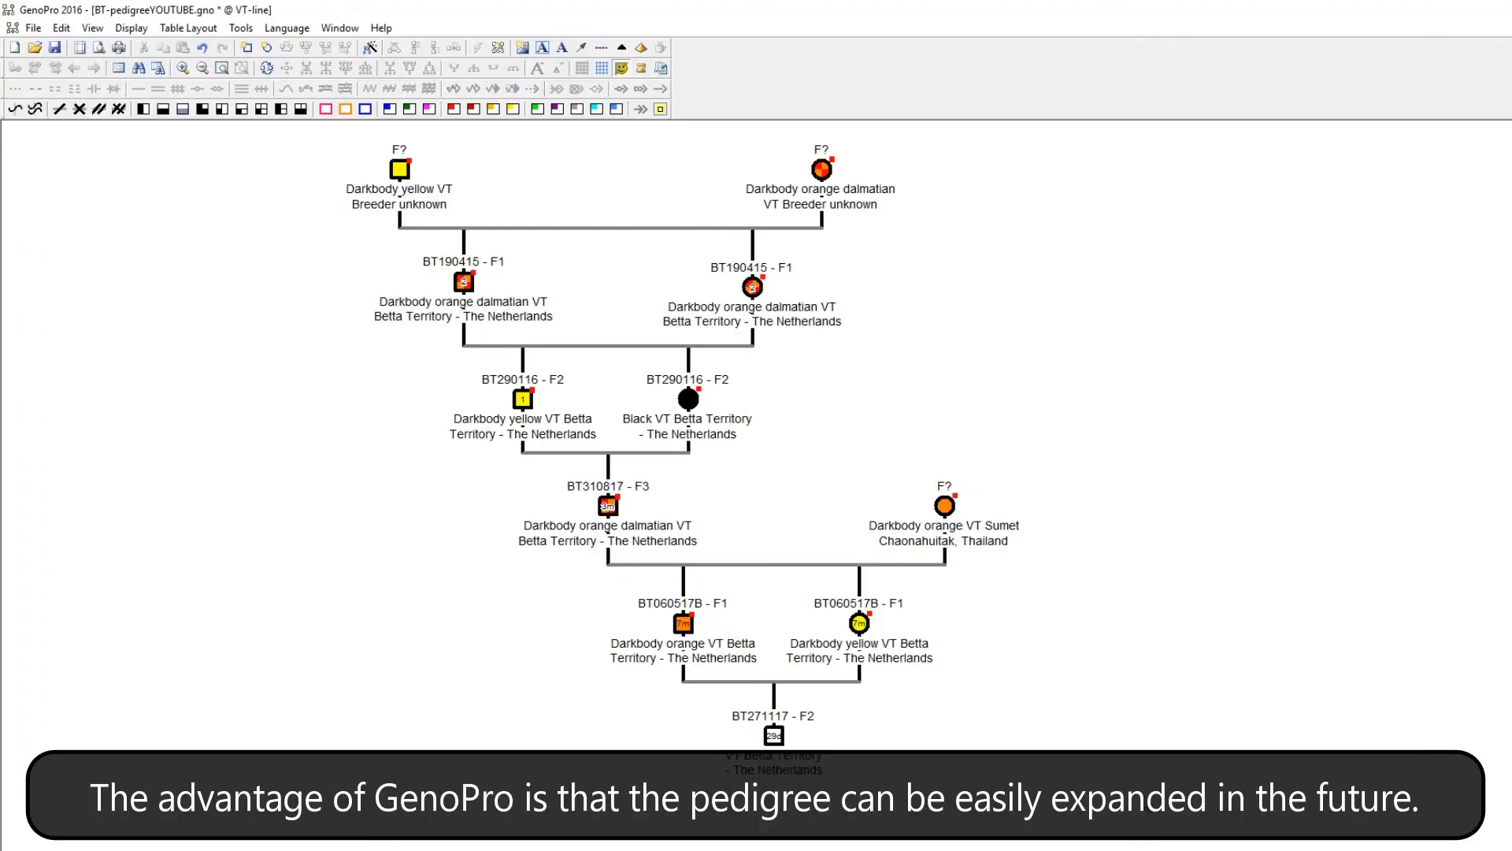
left_click(947, 507)
left_click_drag(947, 506, 1318, 513)
Duplicate the BT060517B - F1 pair together with its BT271117 - F2 spawn and place the copy beside the original group.
left_click(684, 623)
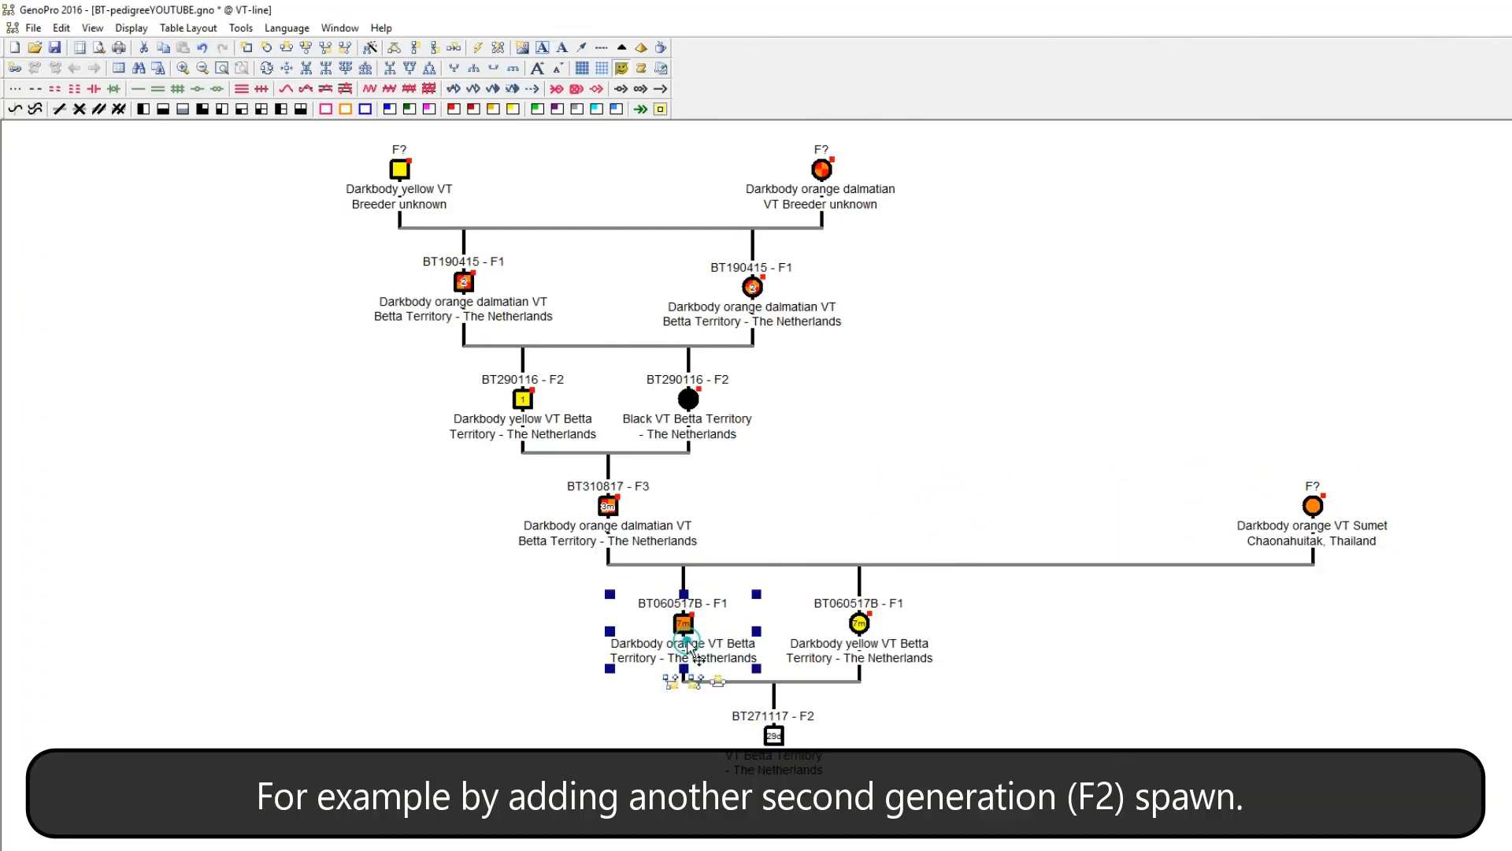
left_click(951, 812)
left_click_drag(1028, 815, 510, 600)
key("ctrl+v")
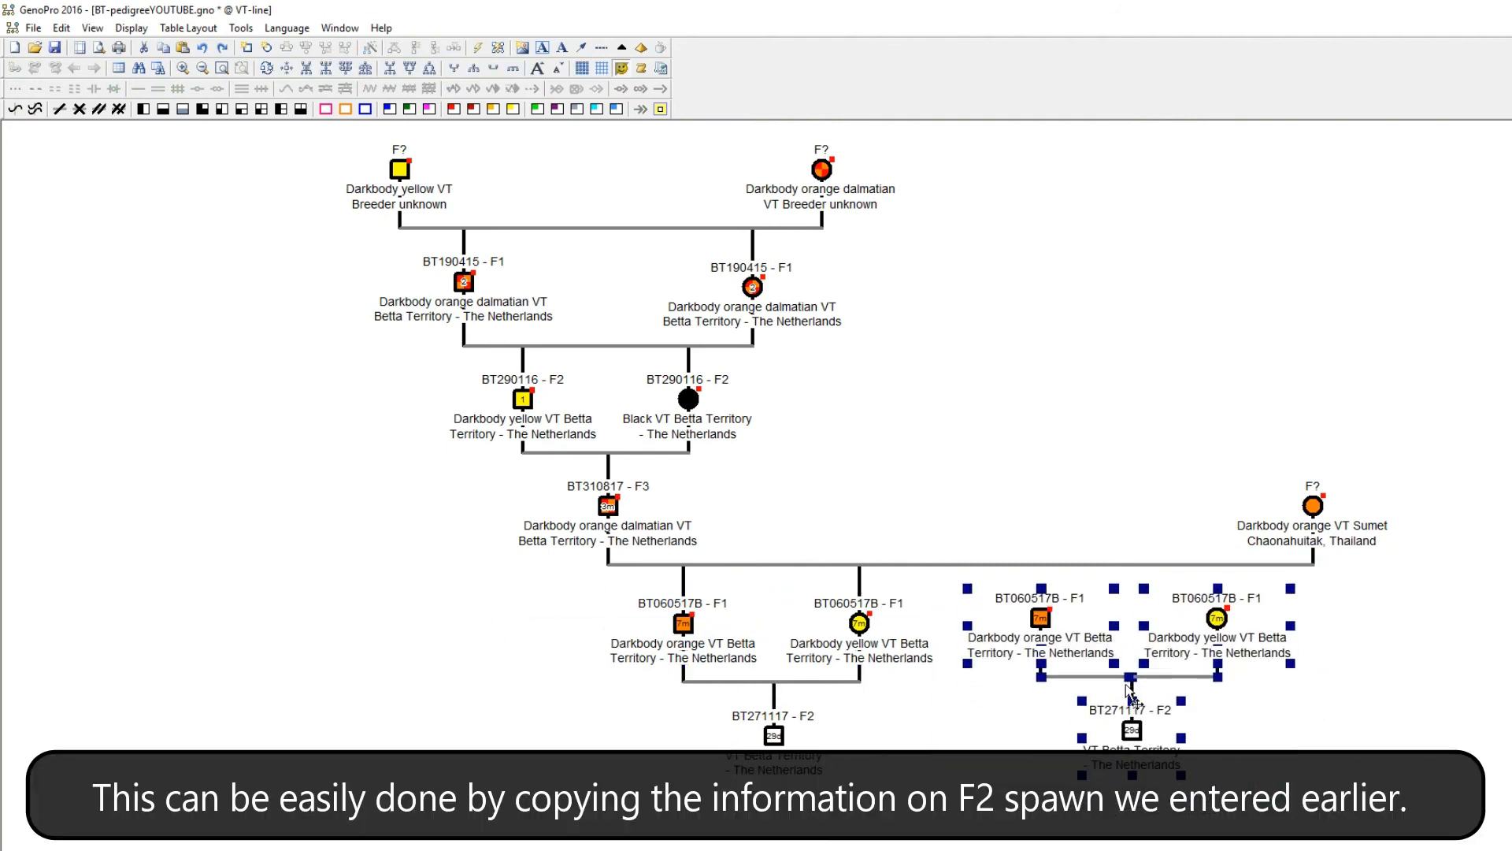
left_click(1043, 696)
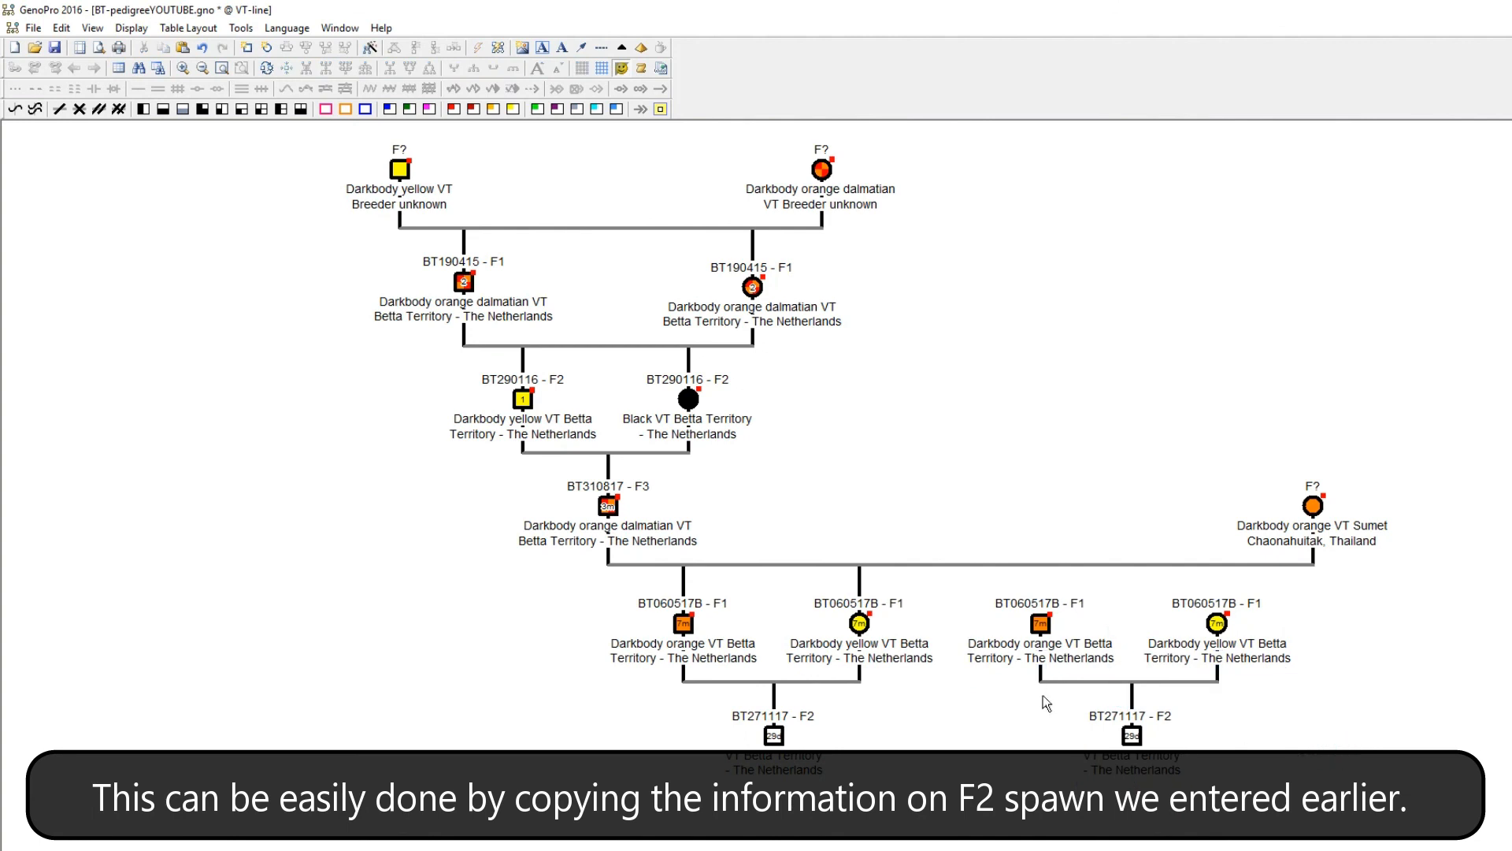
Link the copied BT060517B - F1 male and female as children of the BT310817 - F3 male and the orange F? female.
right_click(1042, 622)
left_click(1084, 158)
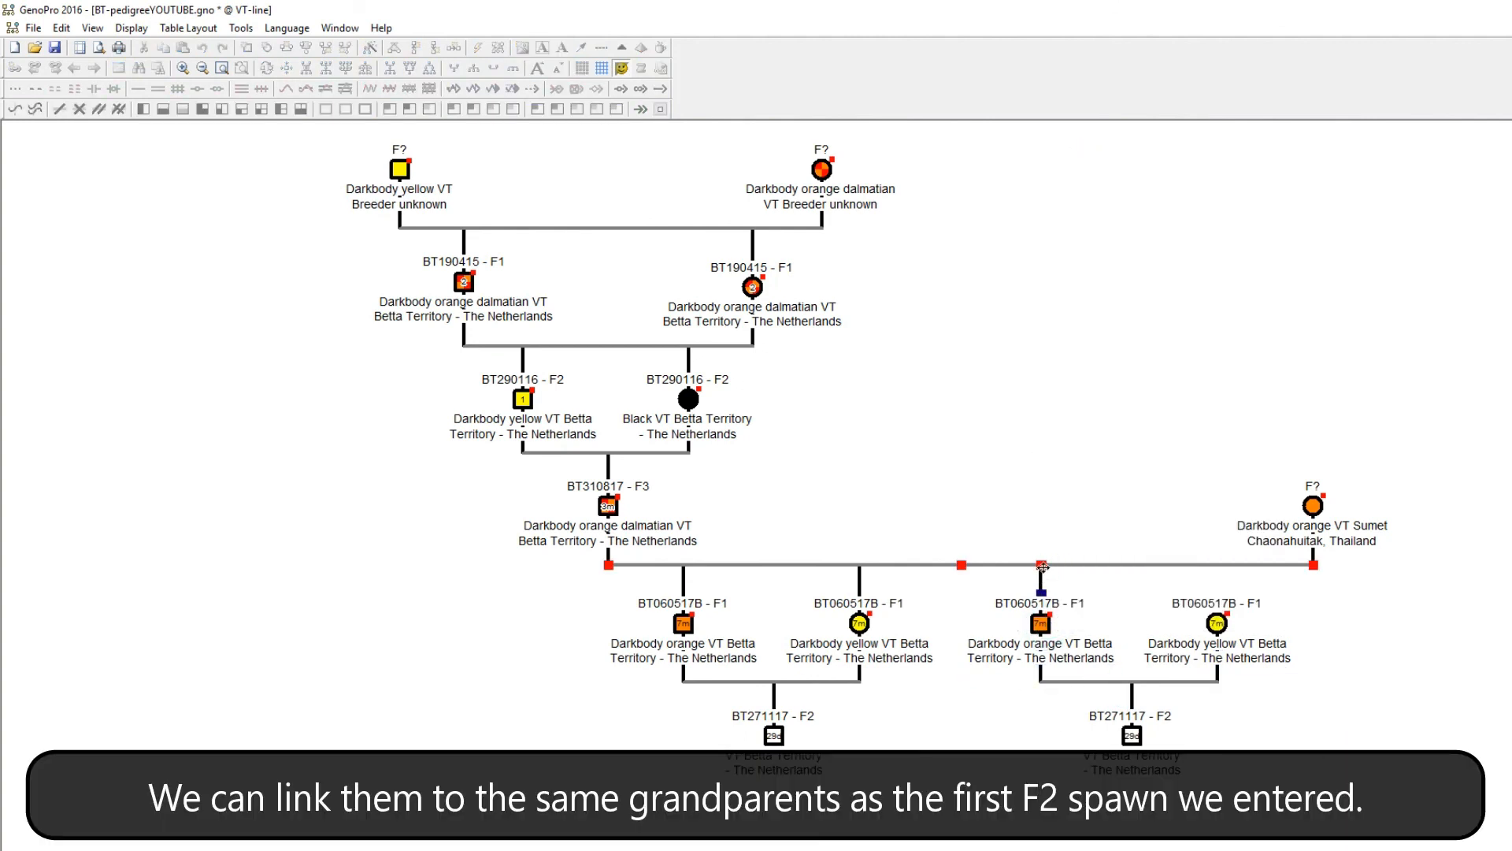
left_click(1043, 566)
right_click(1216, 623)
left_click(1256, 158)
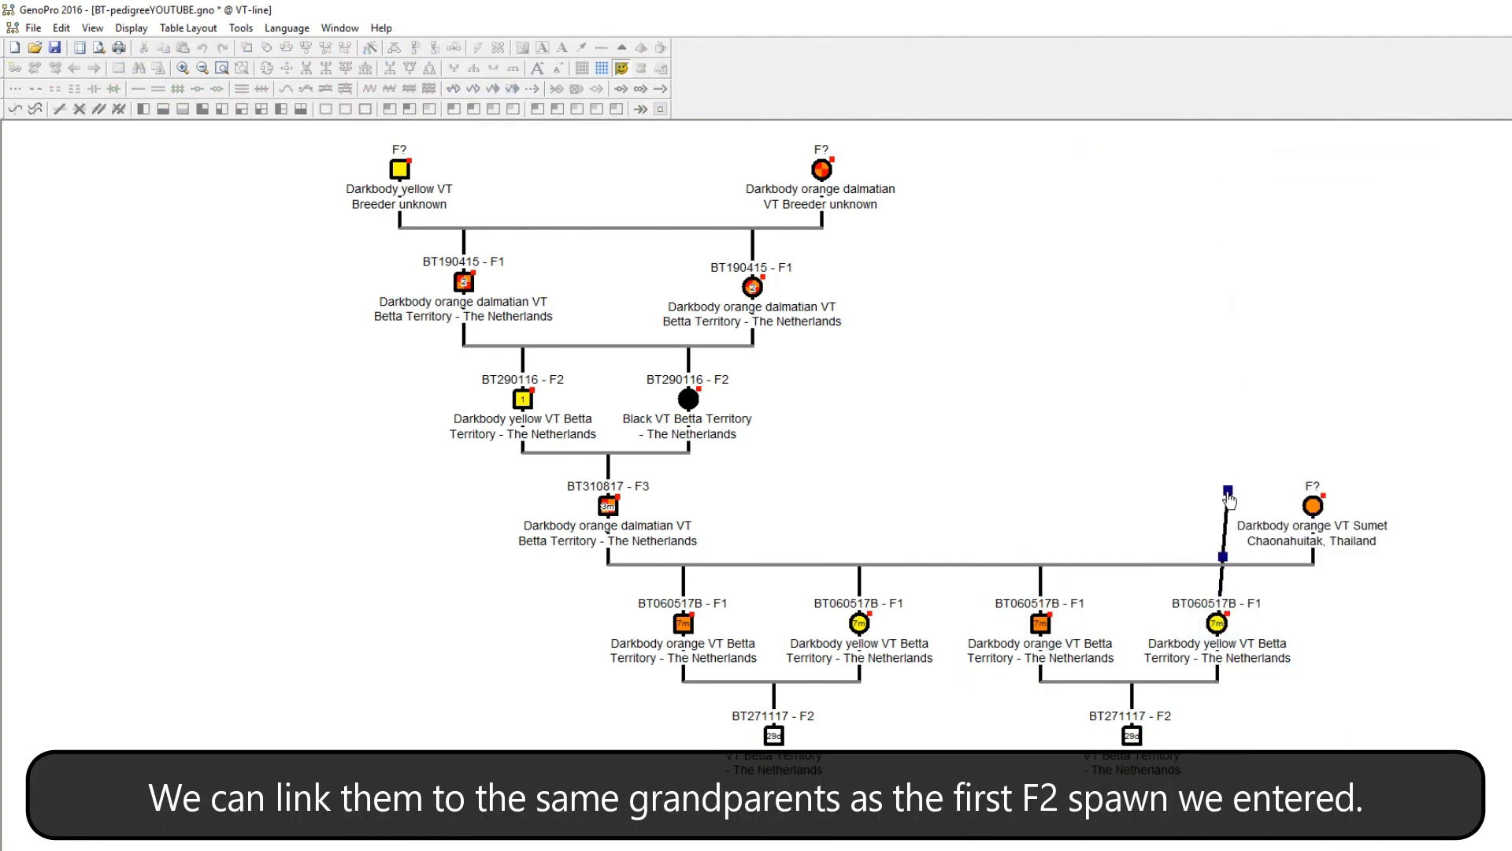
left_click(1219, 565)
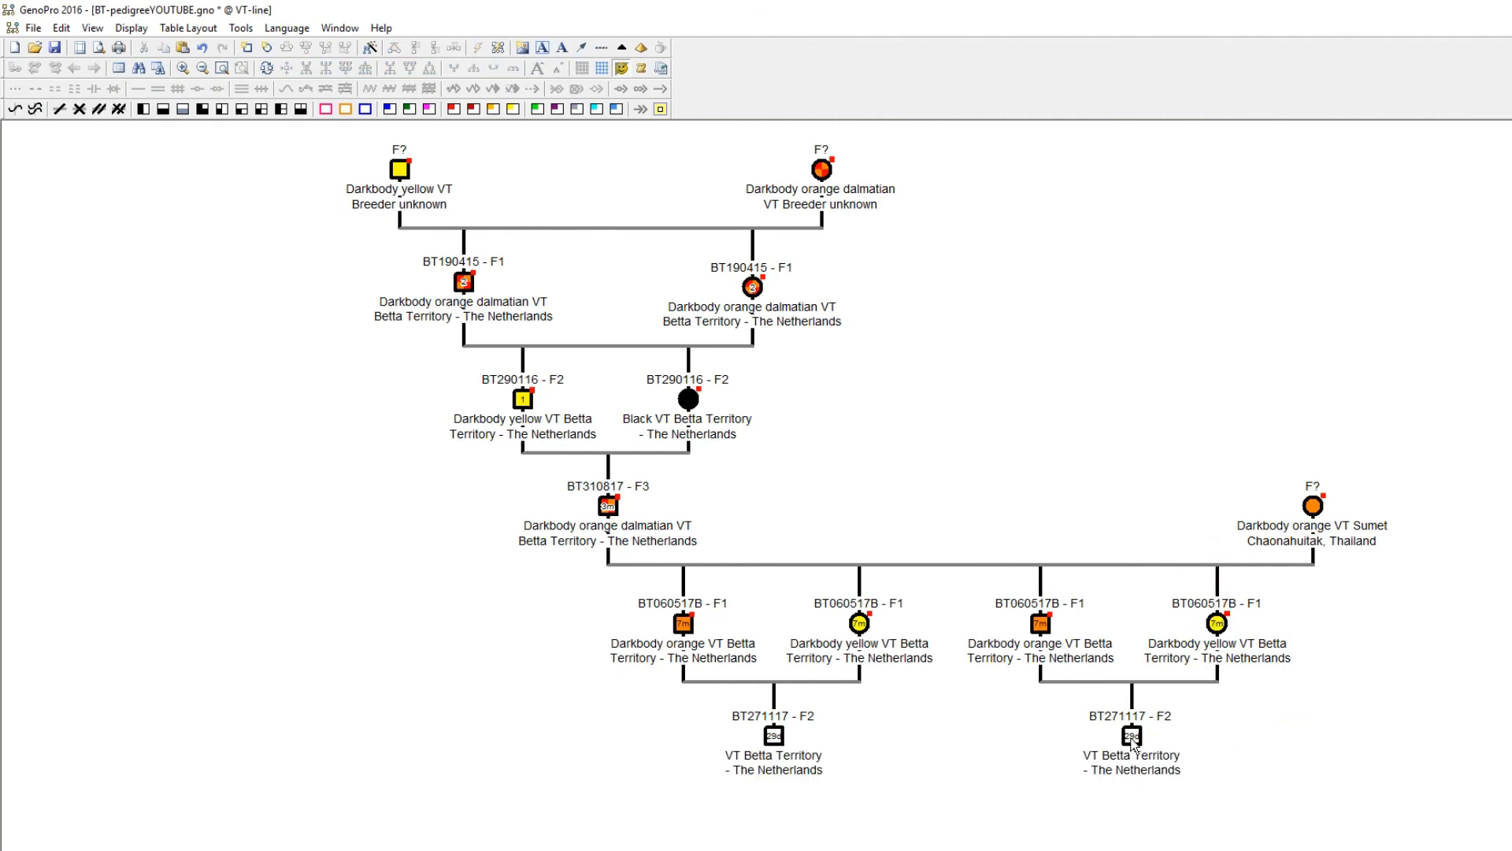
Change the copied F2 spawn's nickname to BTXXXX17 - F2, clear its date of birth and save its properties.
double_click(1132, 739)
left_click_drag(519, 360, 543, 358)
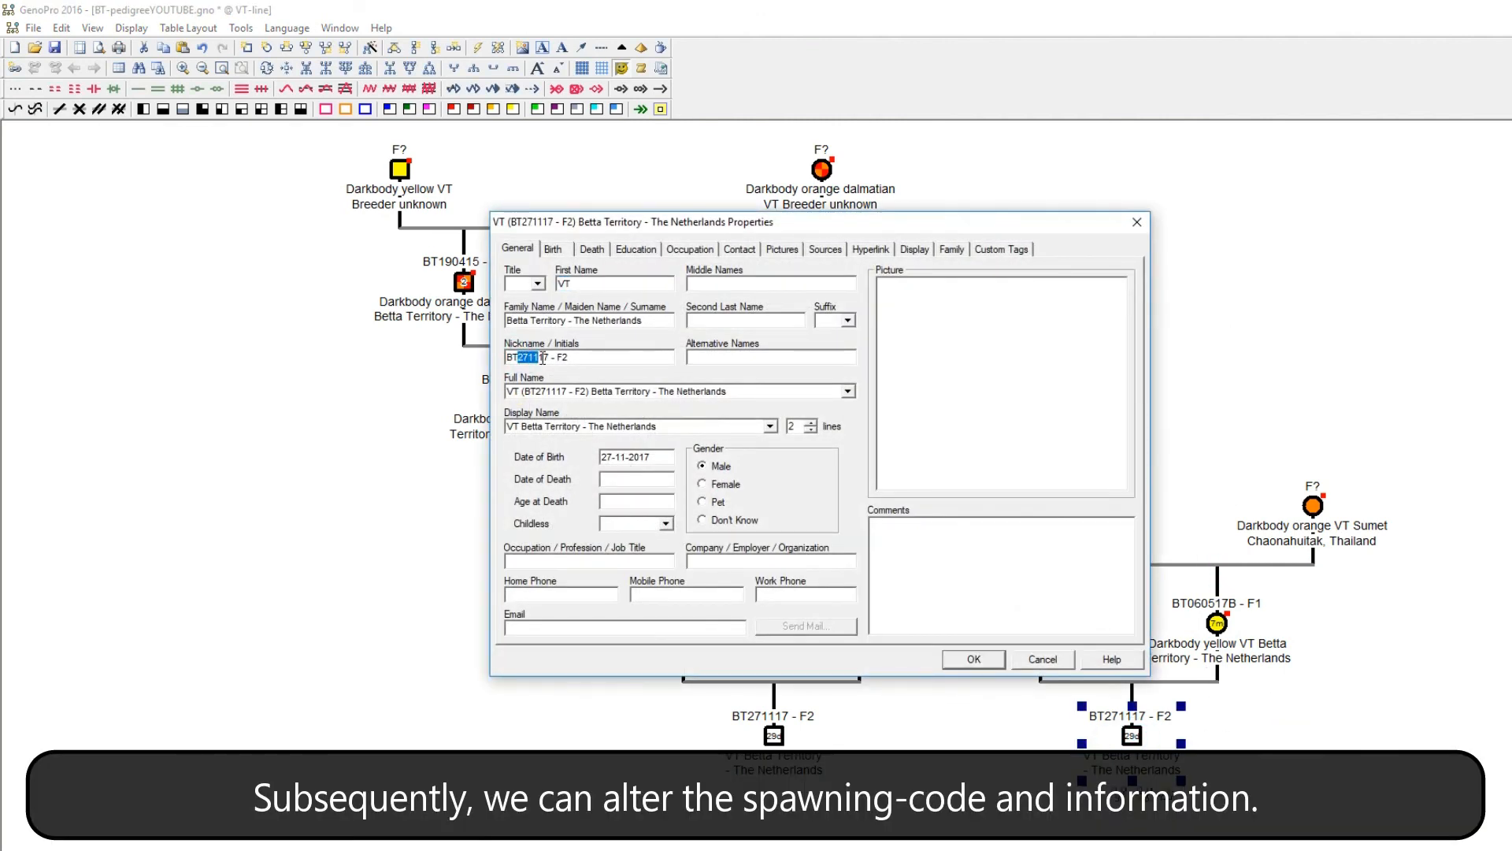
type("XXXX")
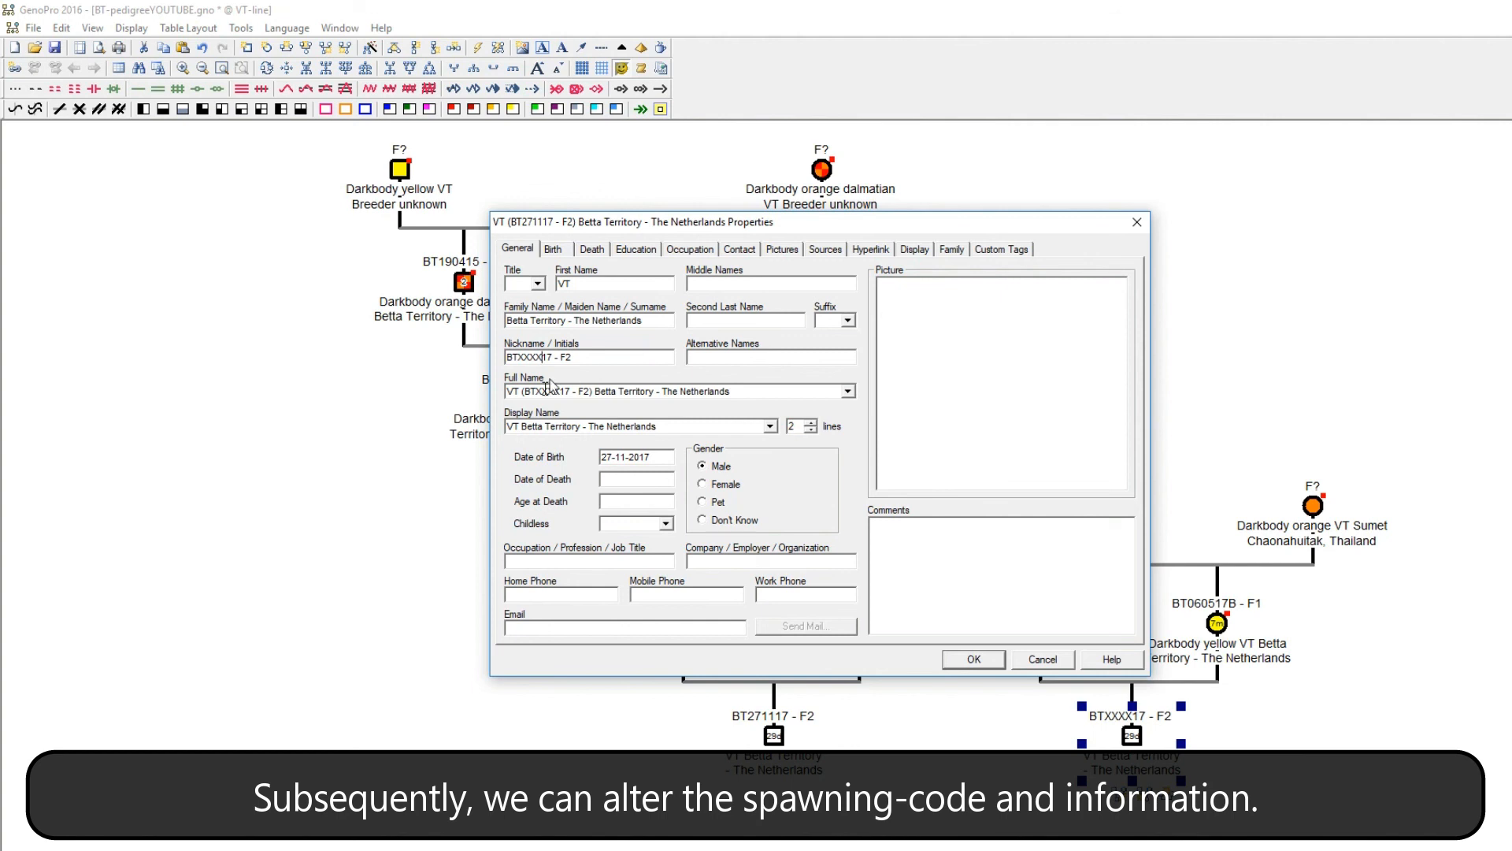
left_click_drag(656, 456, 553, 454)
key("BackSpace")
left_click(974, 660)
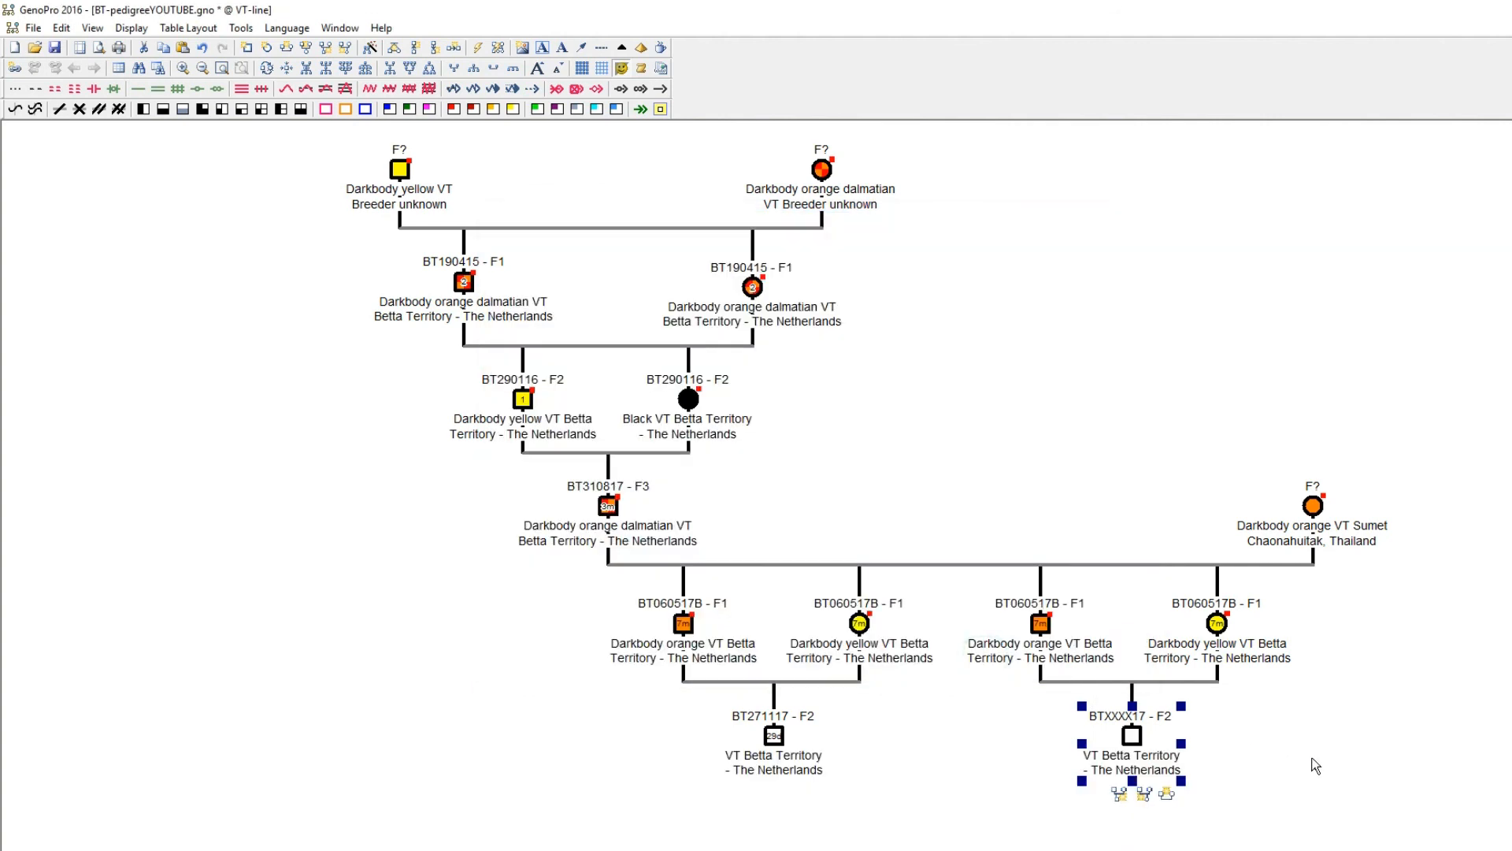
left_click(1315, 759)
Set the gender of the BTXXXX17 - F2 spawn to female.
left_click(1161, 677)
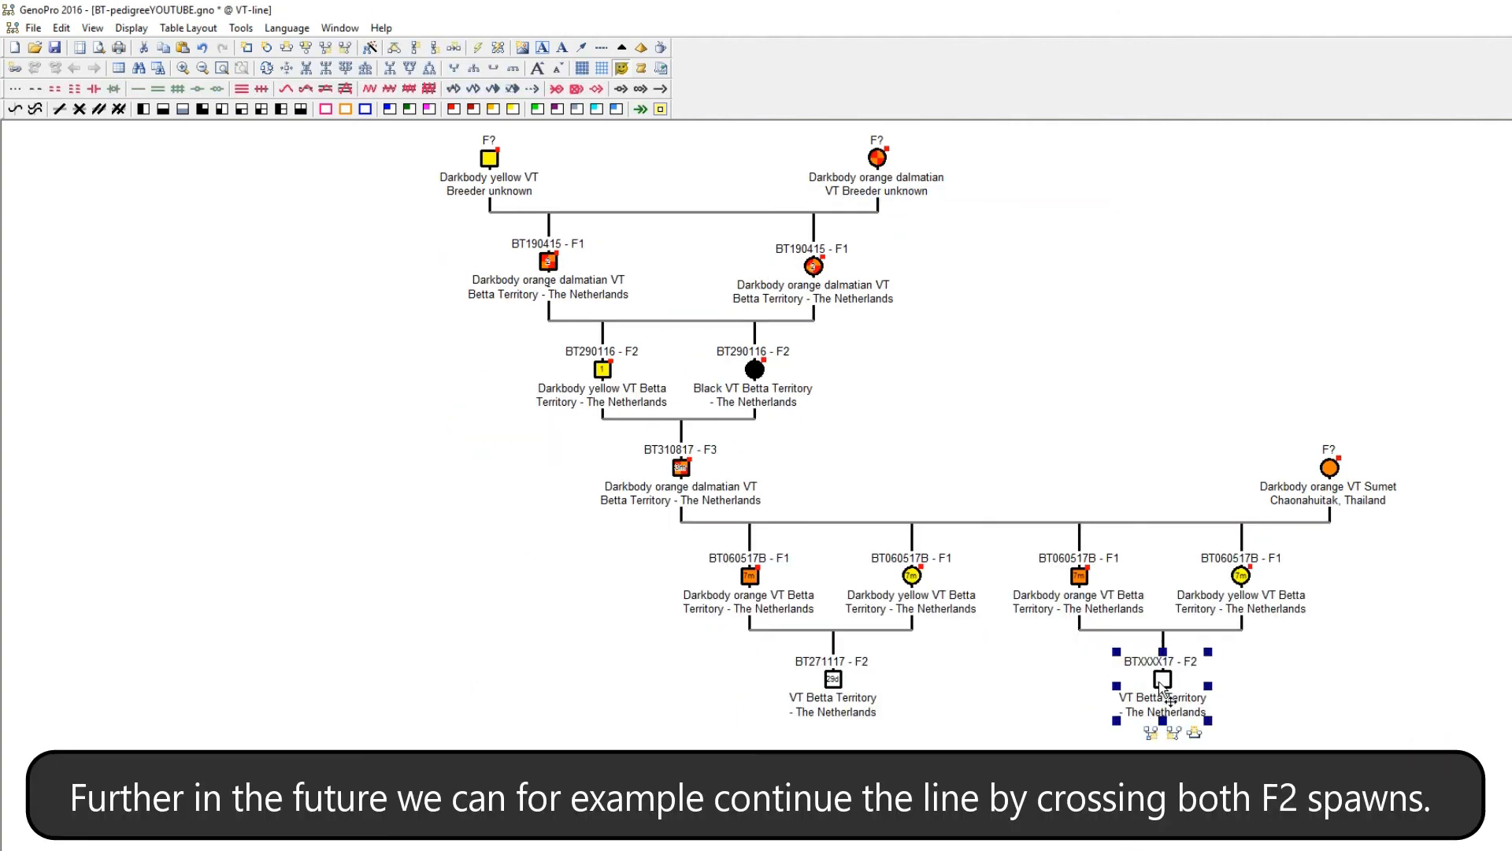
double_click(1161, 678)
left_click(713, 483)
left_click(1050, 654)
Link the BTXXXX17 - F2 female as mate of the BT271117 - F2 male.
right_click(1164, 703)
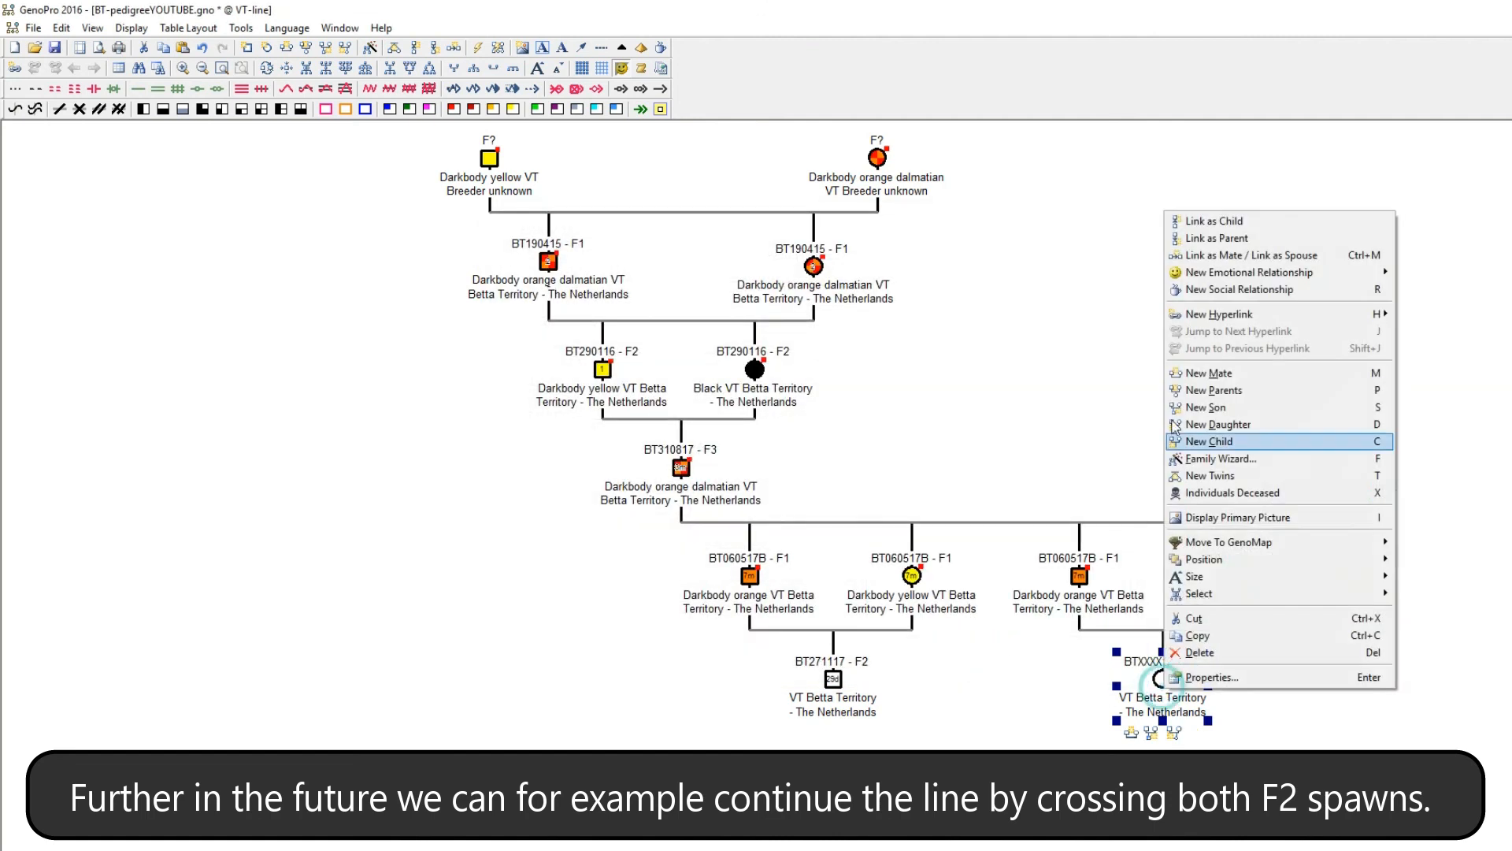
left_click(1228, 254)
left_click(835, 682)
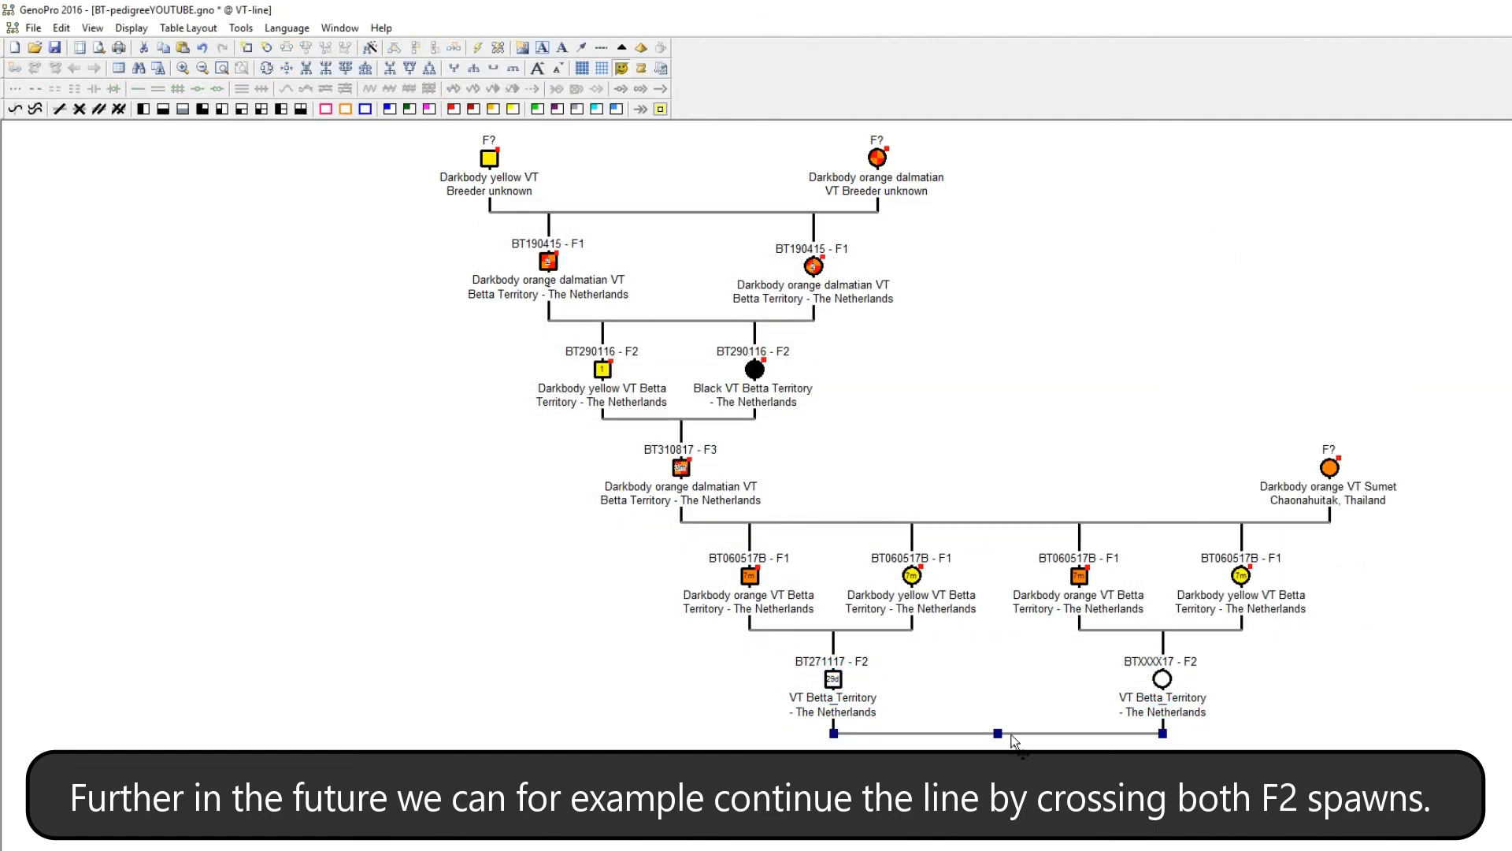
Add a new child of unknown gender to the BT271117 and BTXXXX17 F2 pair.
right_click(1012, 737)
left_click(1012, 785)
right_click(1006, 734)
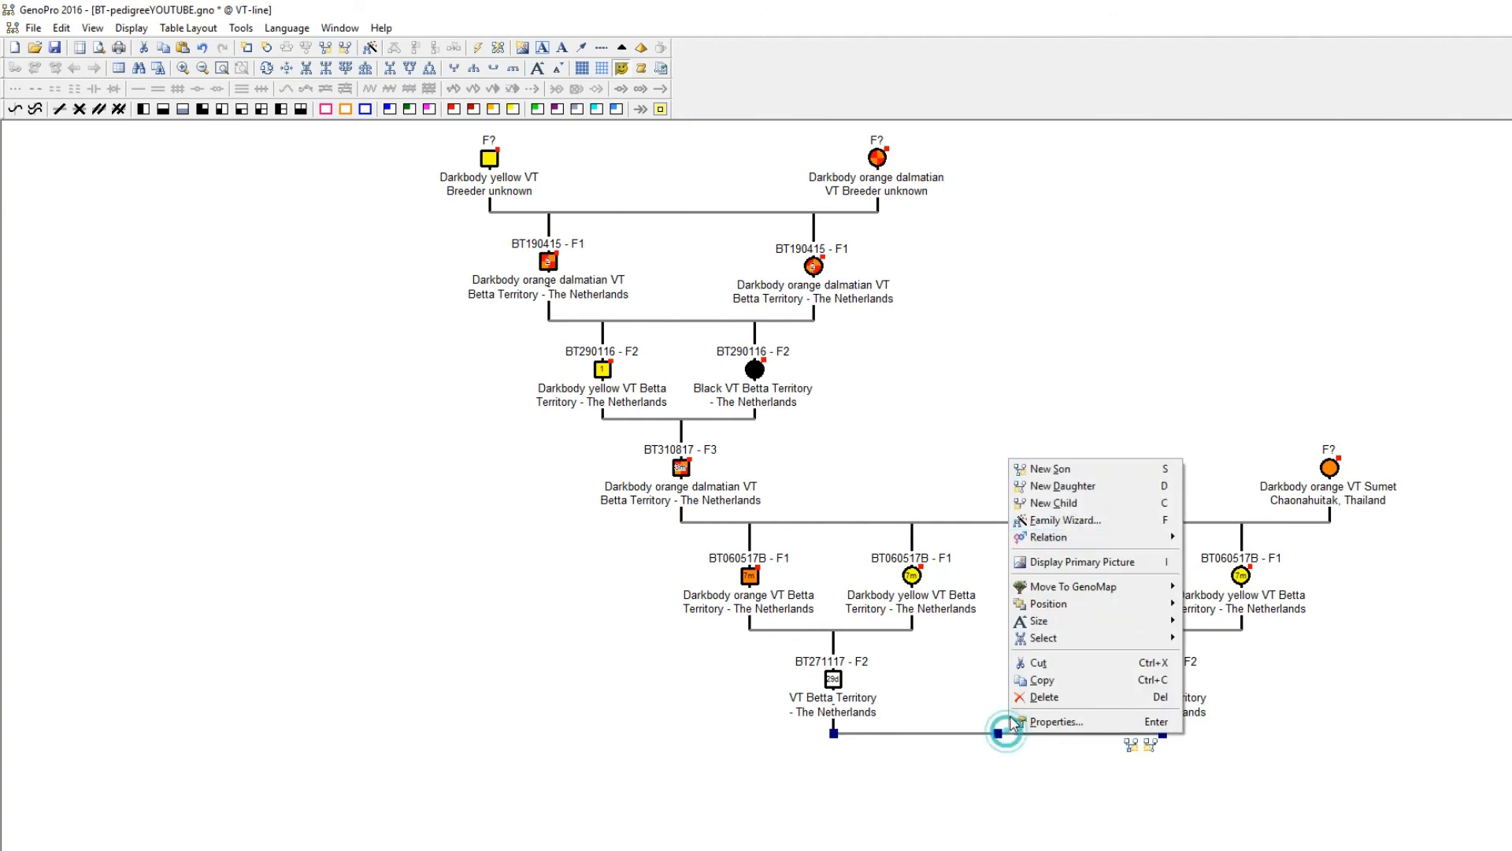
left_click(1040, 497)
left_click(986, 801)
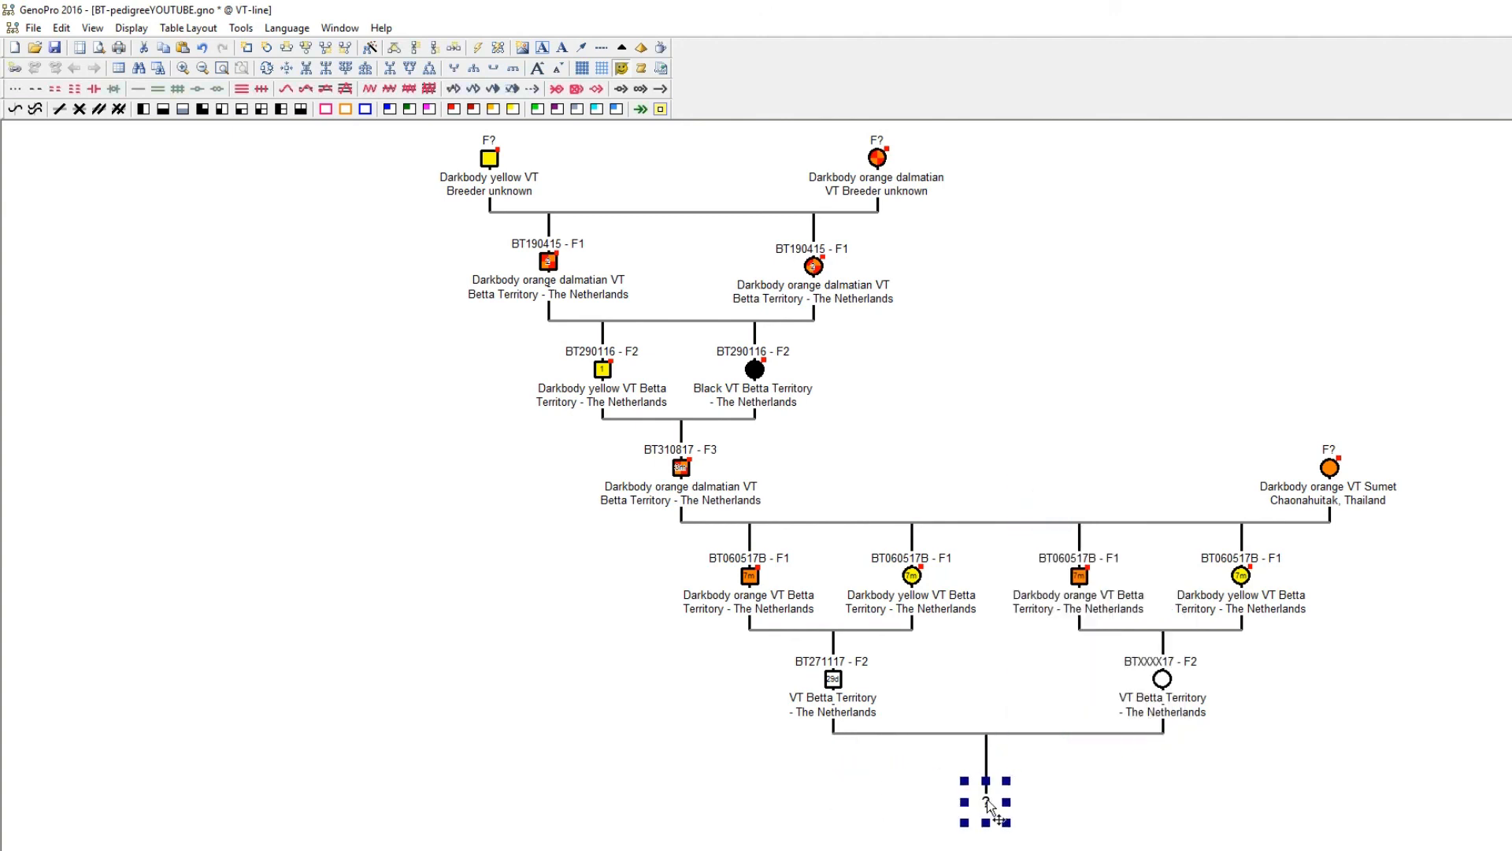
left_click(1447, 773)
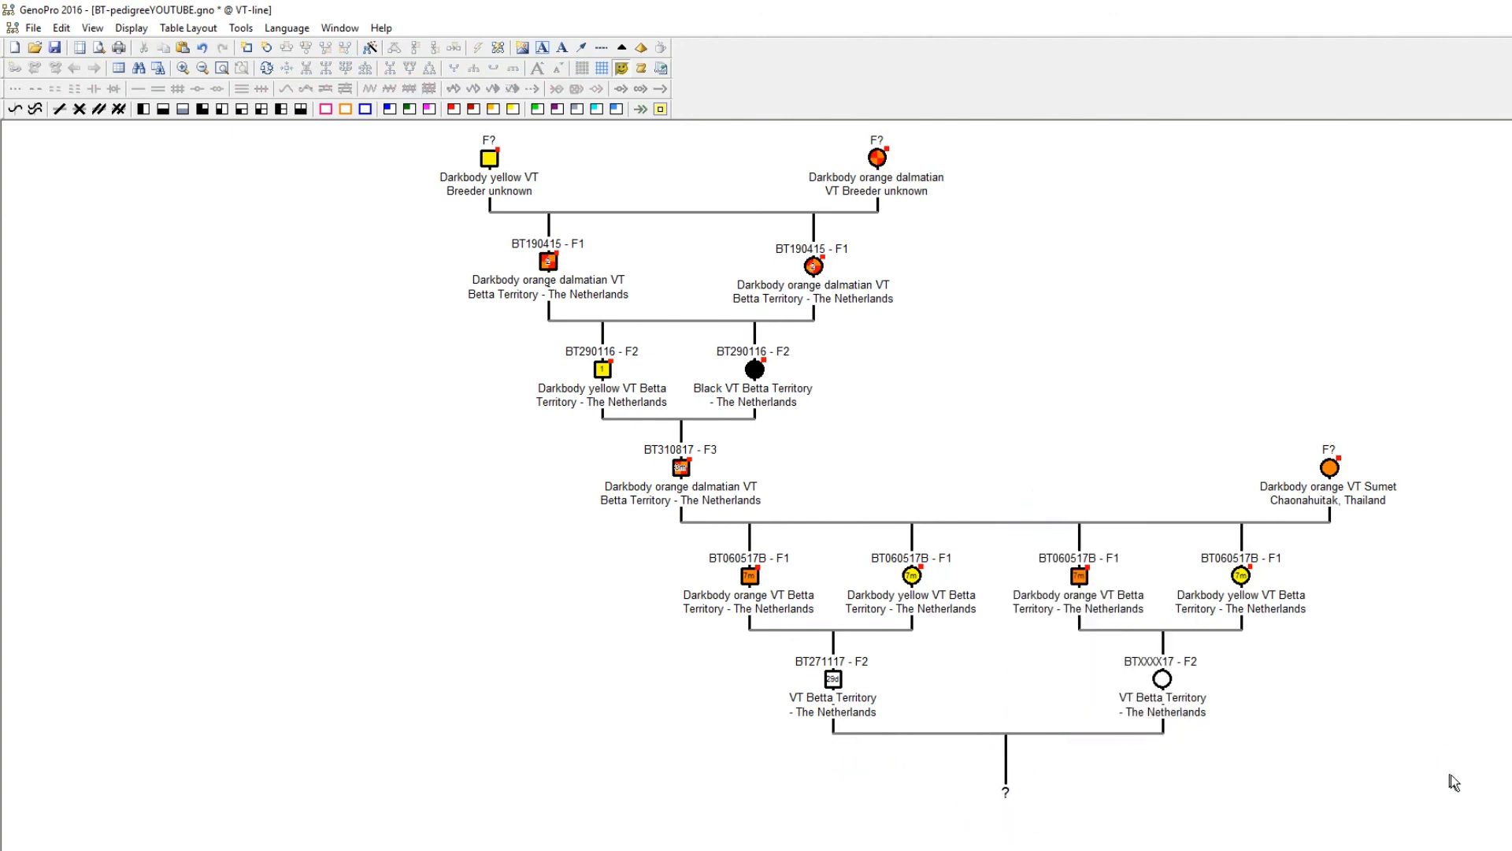
Save the expanded pedigree file.
scroll(1456, 784, "down", 1)
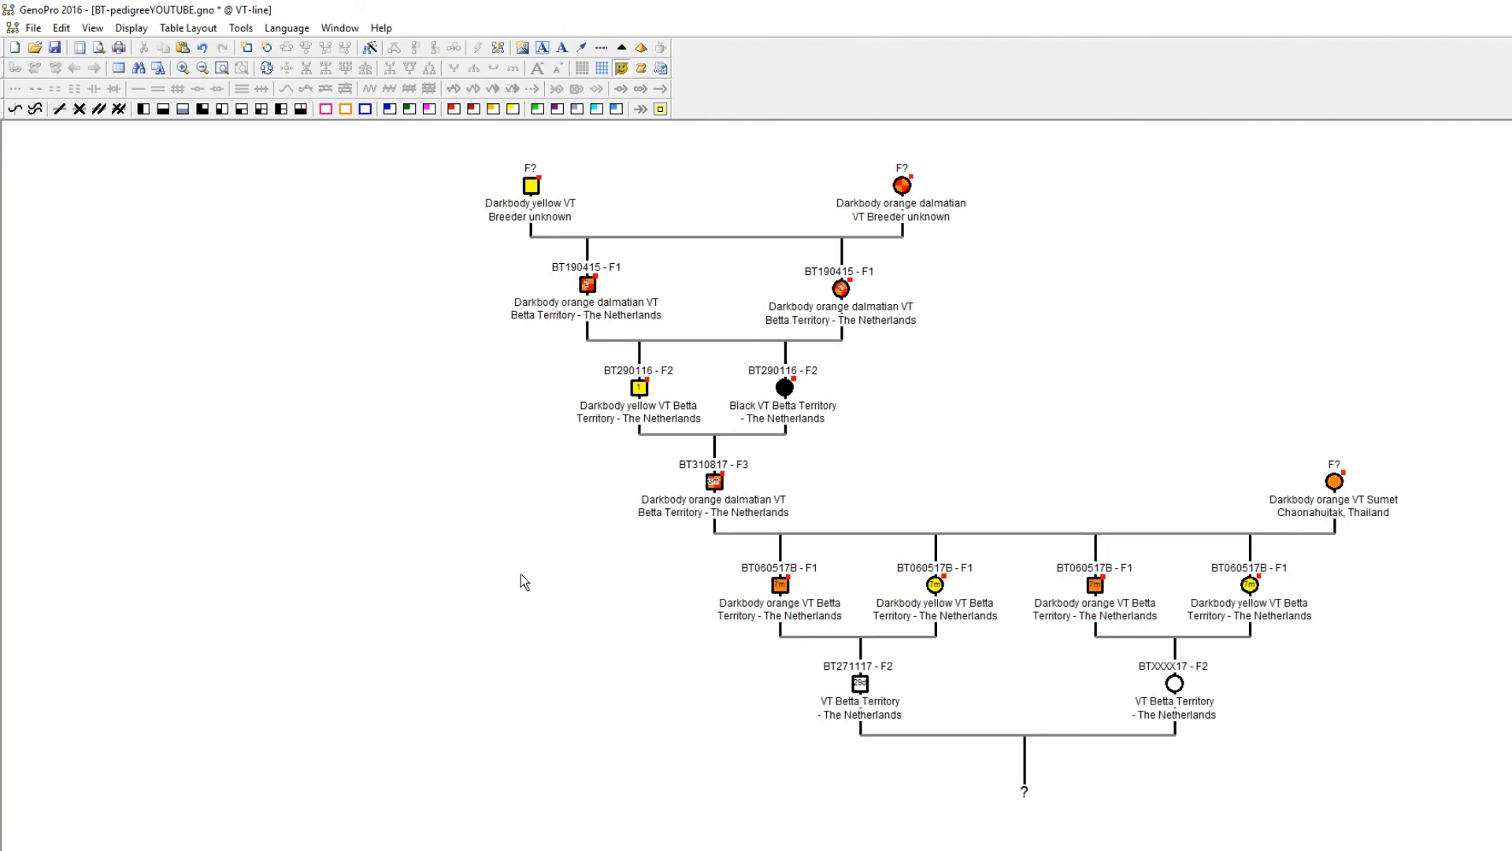
scroll(522, 583, "up", 1)
left_click(55, 47)
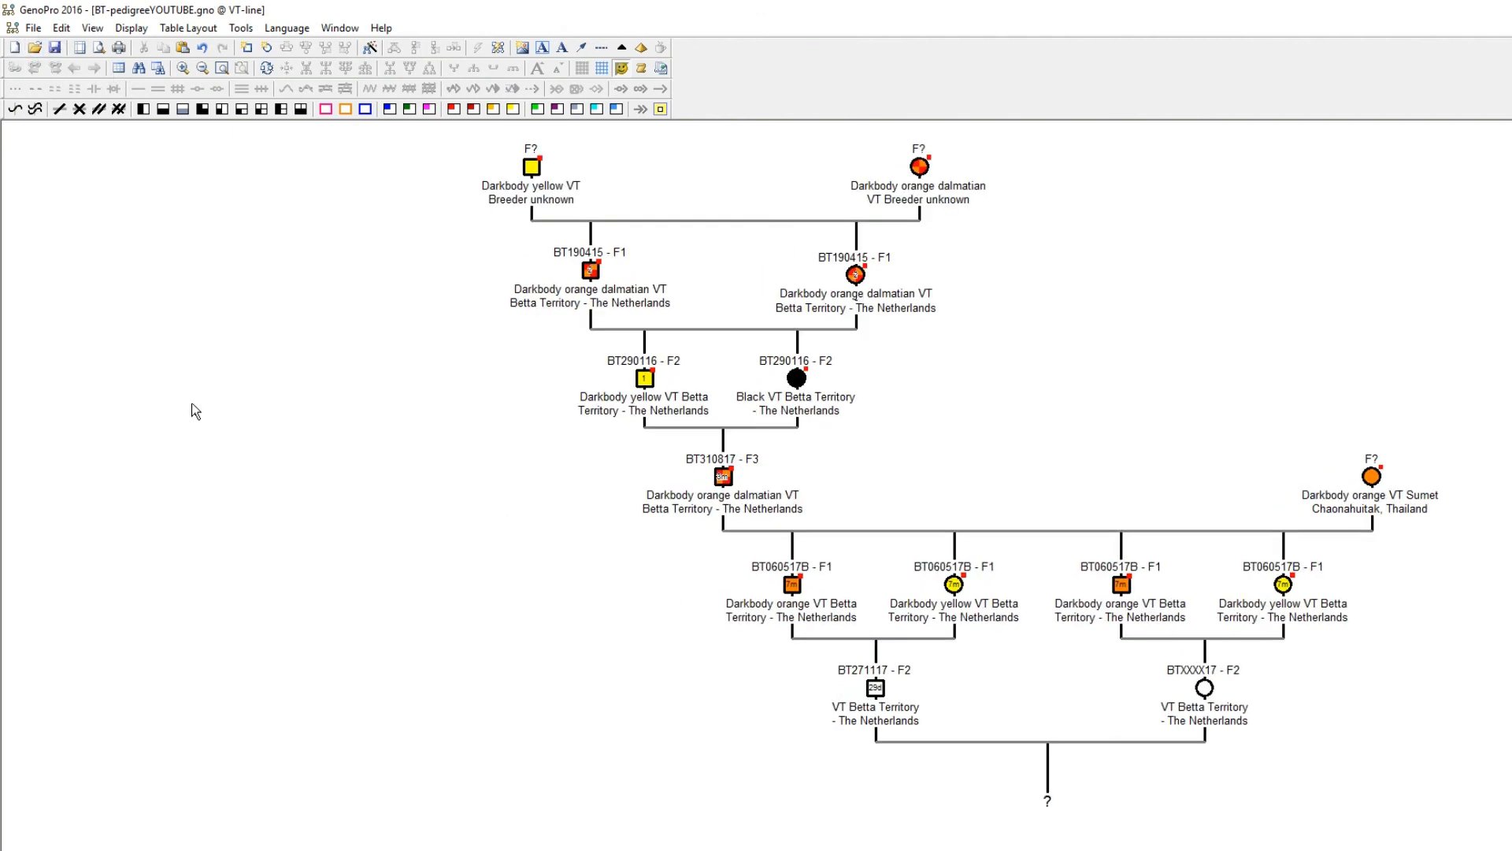